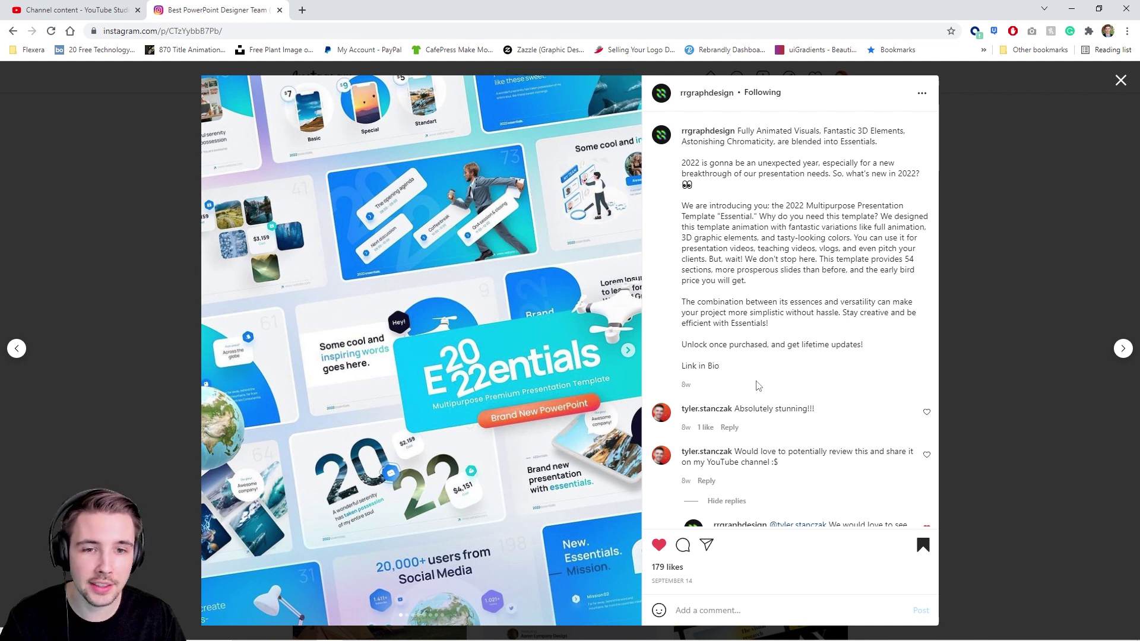
Step: Scroll through the Essentials template post and its comment thread on Instagram
scroll(758, 386, "down", 2)
scroll(757, 454, "up", 2)
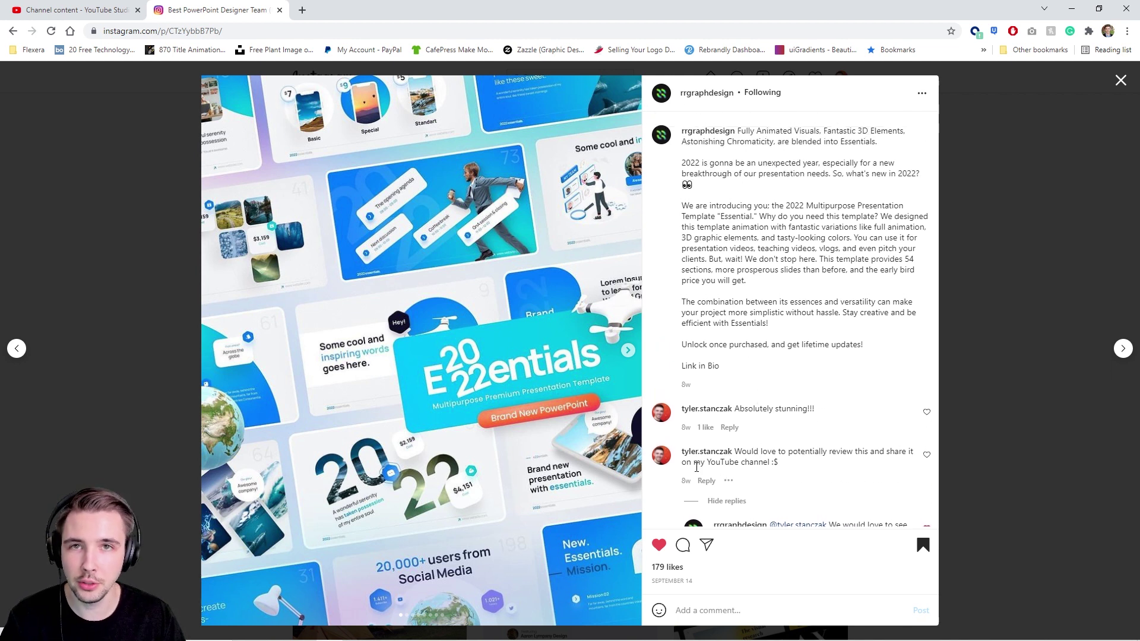
scroll(695, 469, "down", 1)
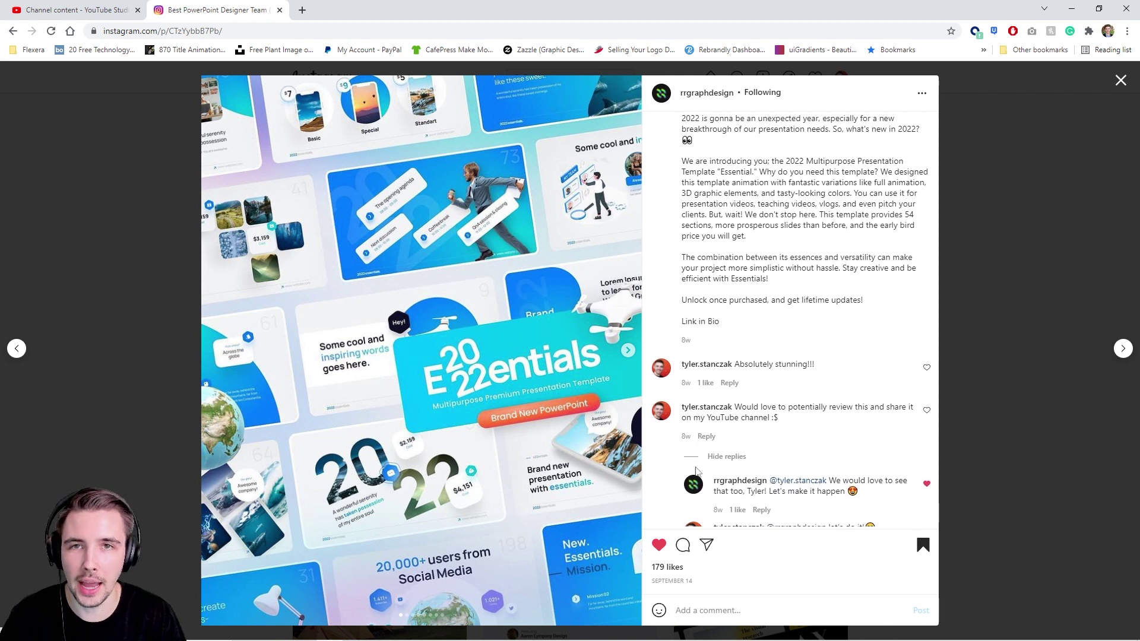
Step: Close the Instagram post viewer to return to the designer's profile grid
left_click(141, 309)
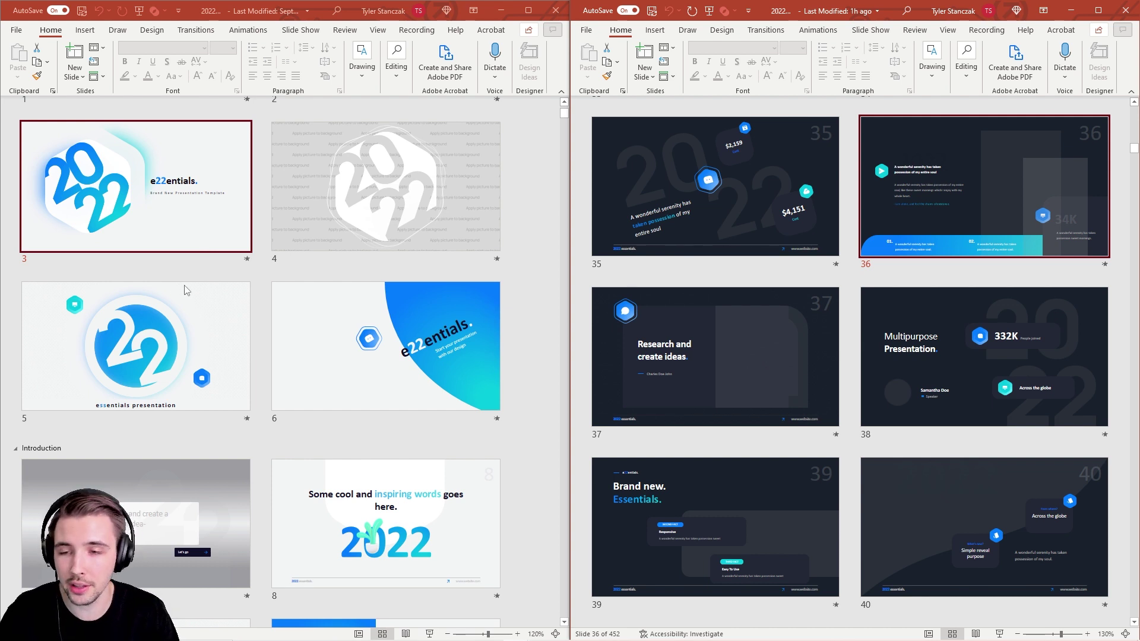
scroll(240, 290, "down", 1)
scroll(239, 289, "down", 3)
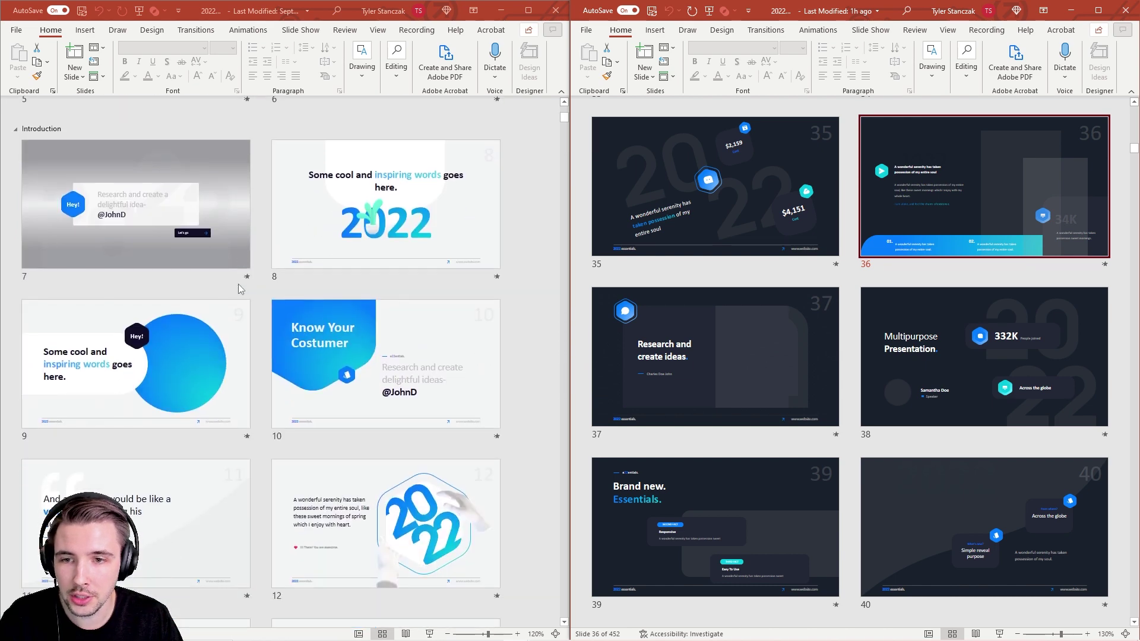
scroll(775, 265, "up", 15)
scroll(775, 264, "up", 10)
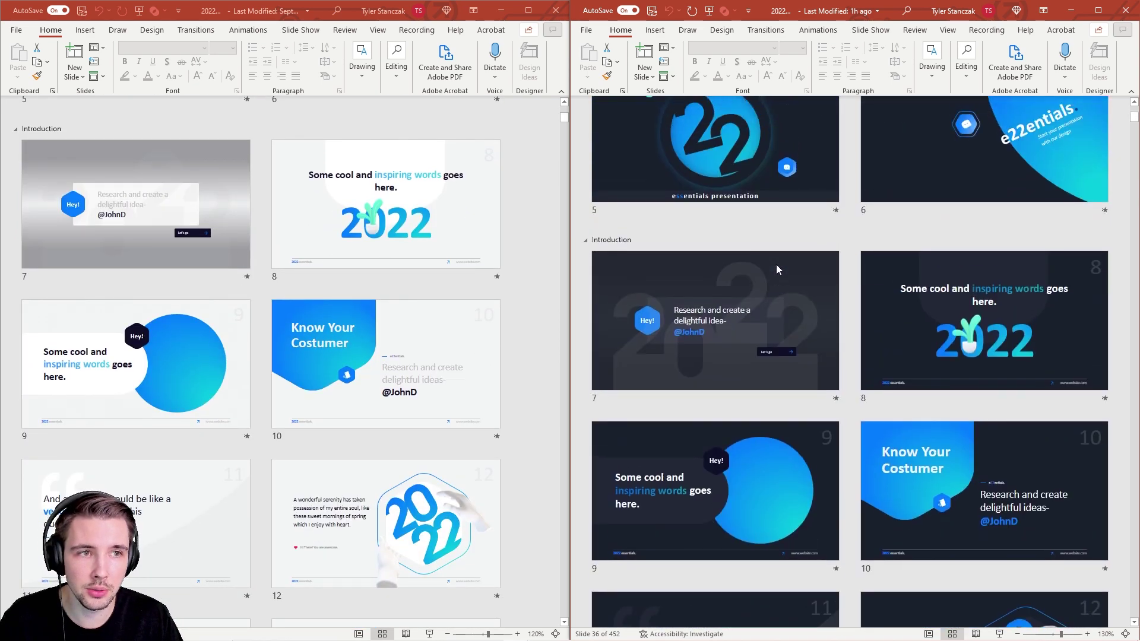
scroll(393, 232, "up", 6)
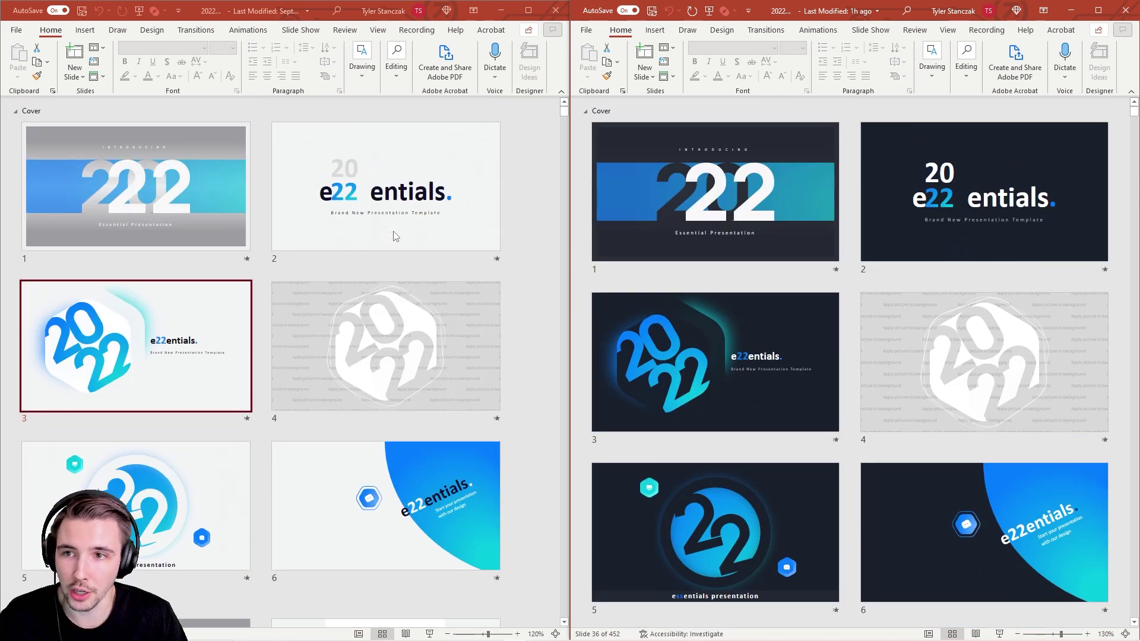
scroll(392, 231, "down", 6)
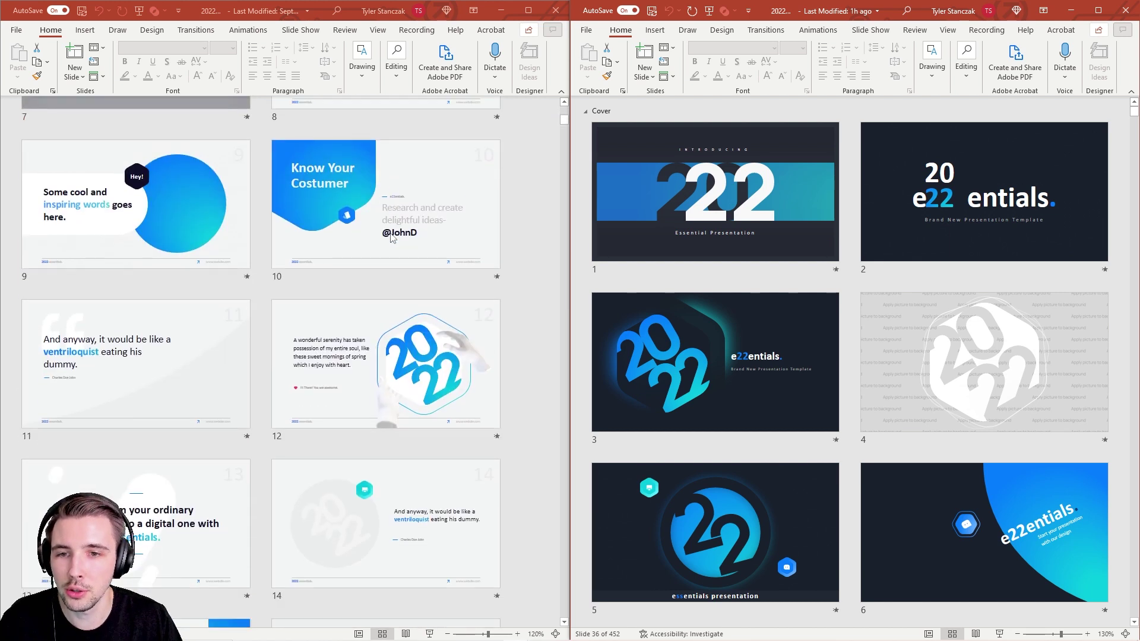
scroll(392, 238, "down", 10)
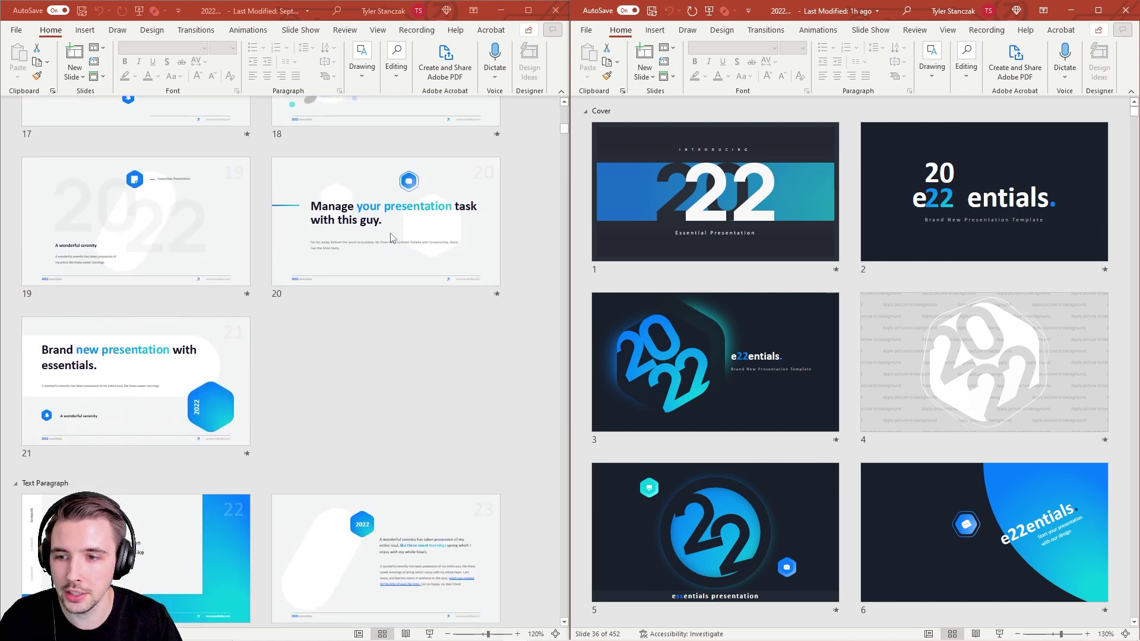
scroll(391, 238, "down", 3)
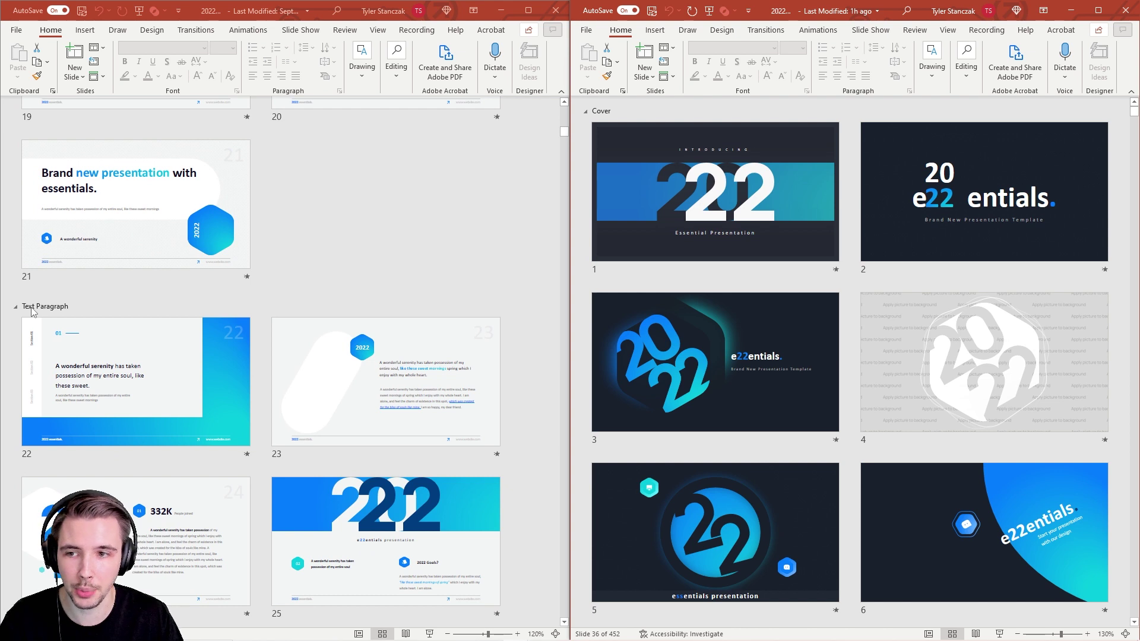
scroll(33, 312, "down", 10)
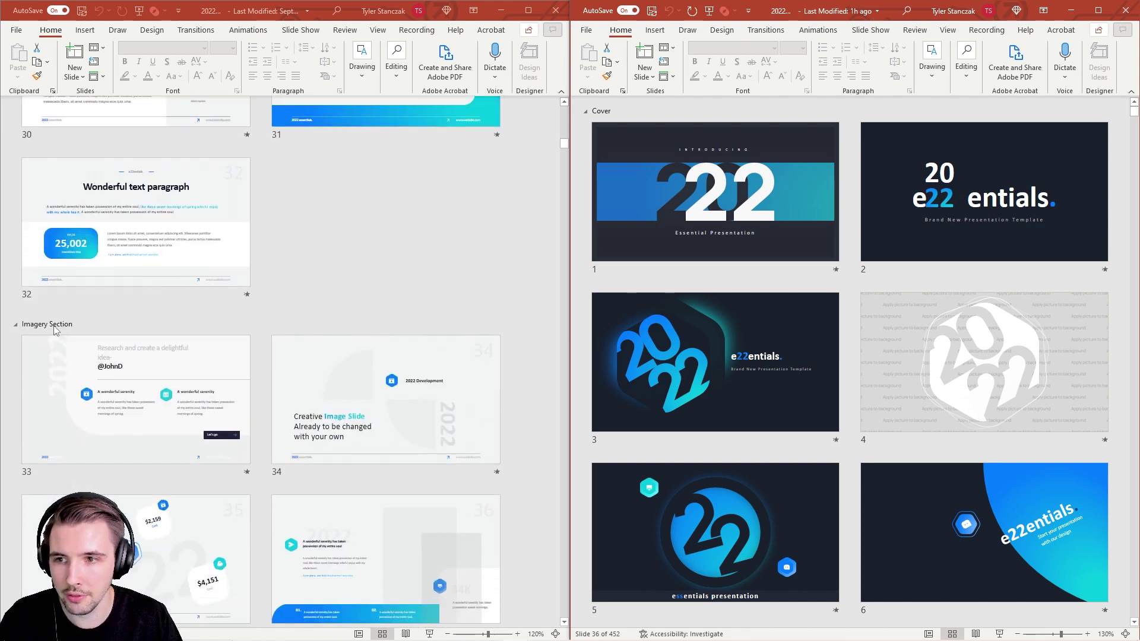
scroll(54, 331, "down", 12)
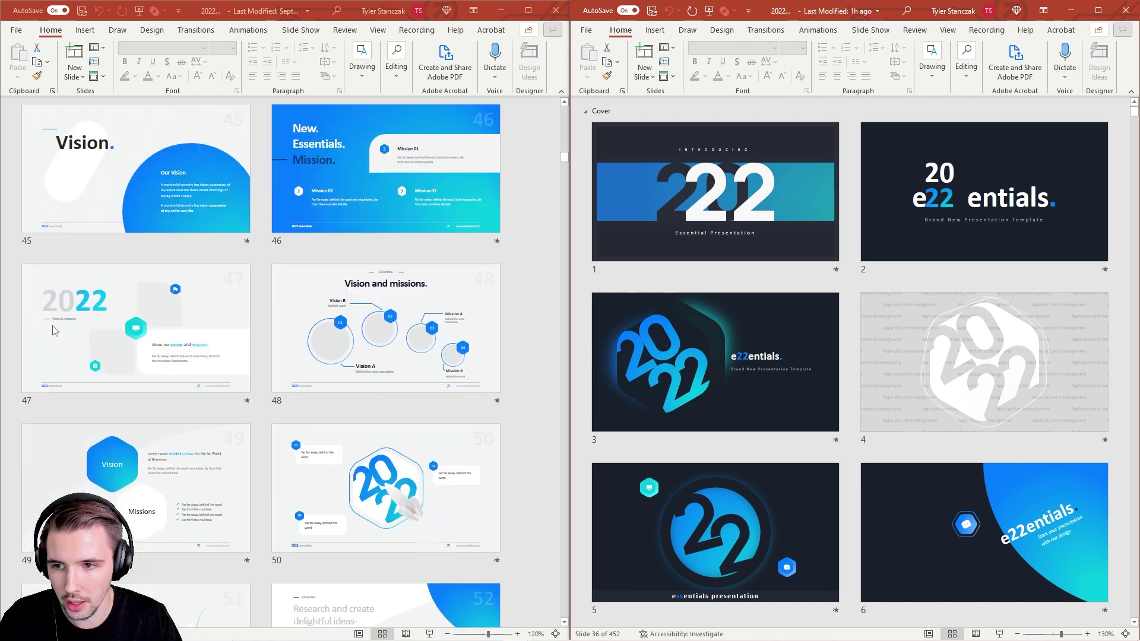
scroll(54, 330, "down", 6)
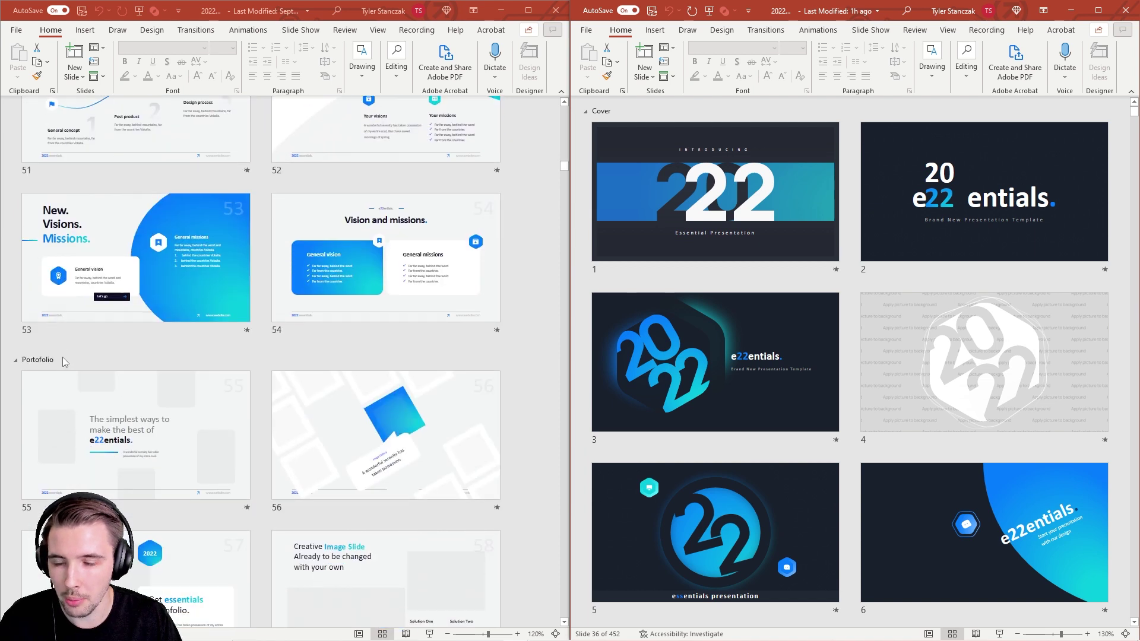
scroll(64, 362, "down", 14)
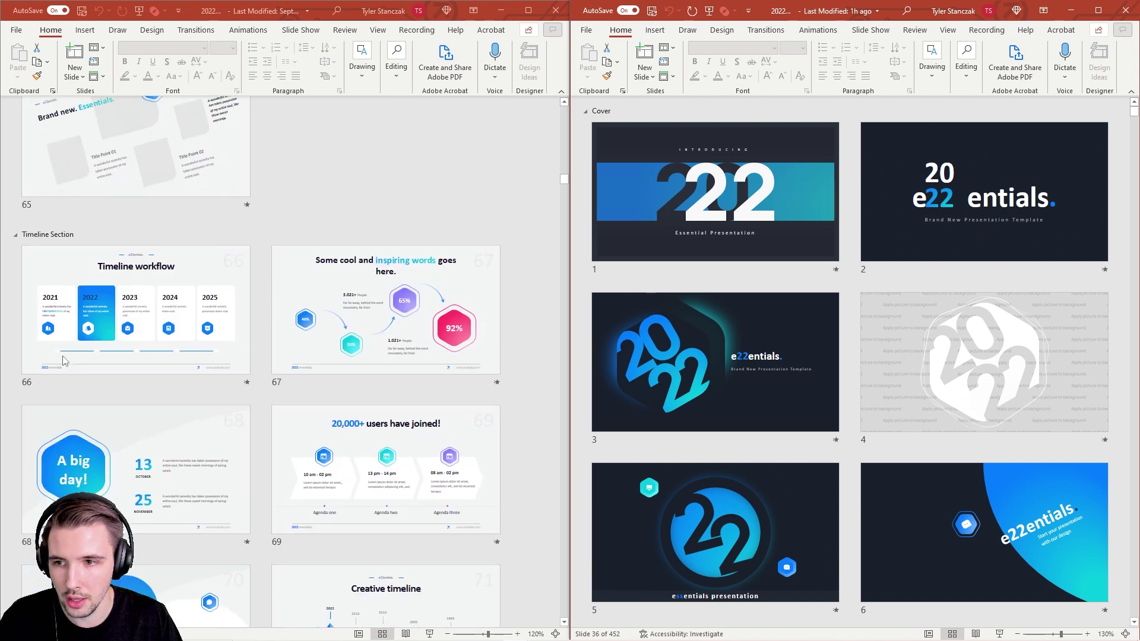
scroll(42, 230, "down", 14)
scroll(41, 247, "down", 3)
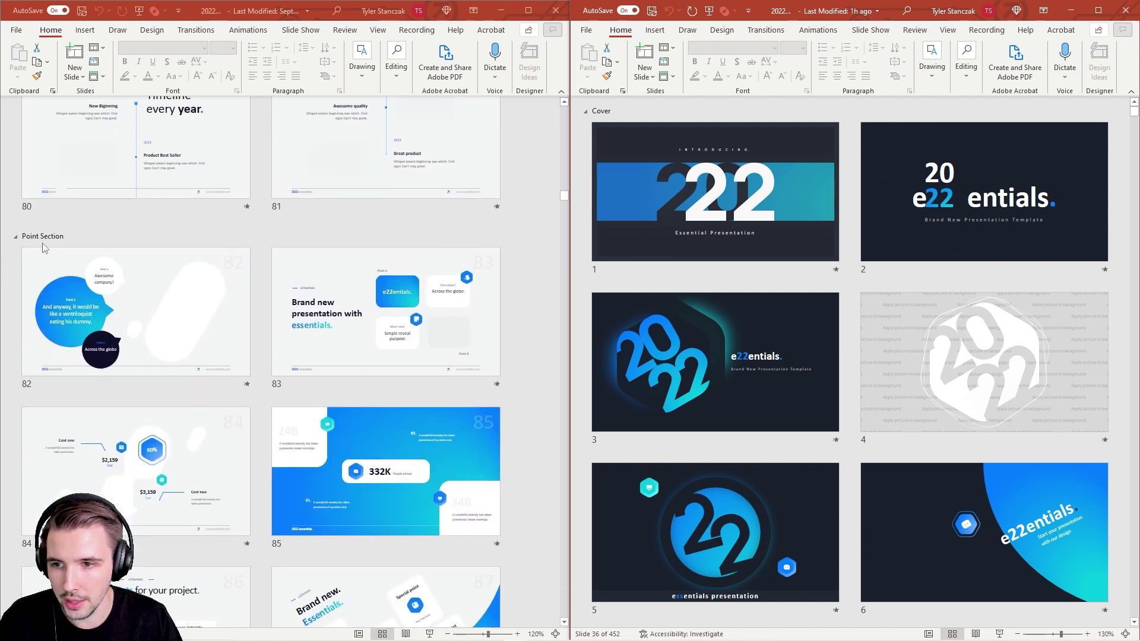
scroll(59, 245, "down", 15)
scroll(58, 246, "up", 1)
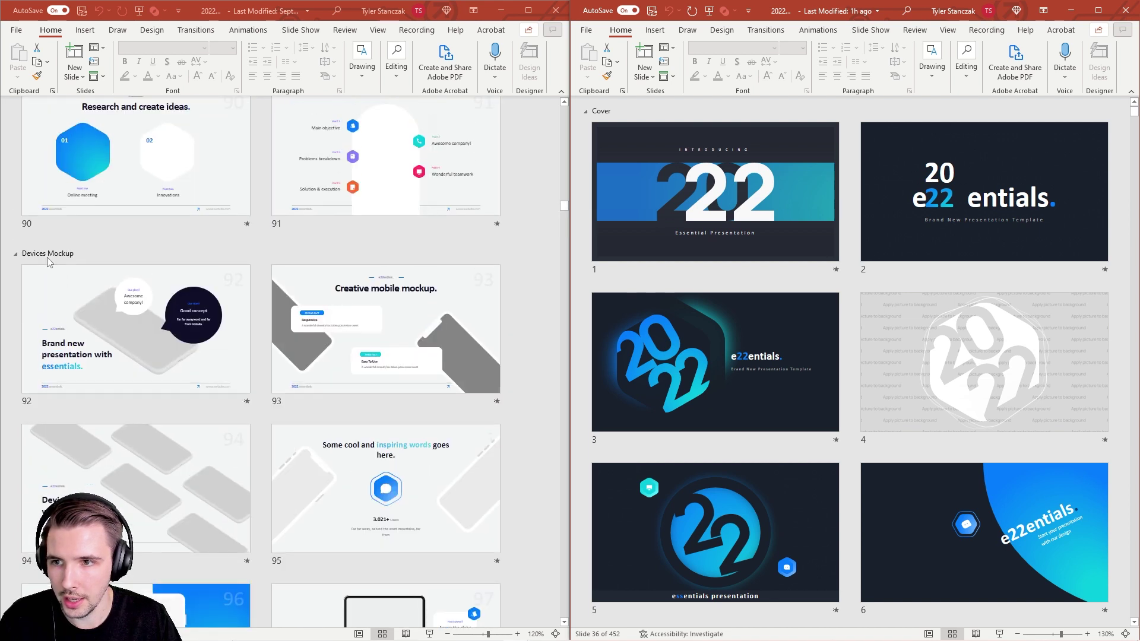
scroll(66, 262, "down", 8)
scroll(66, 264, "down", 20)
scroll(66, 262, "down", 6)
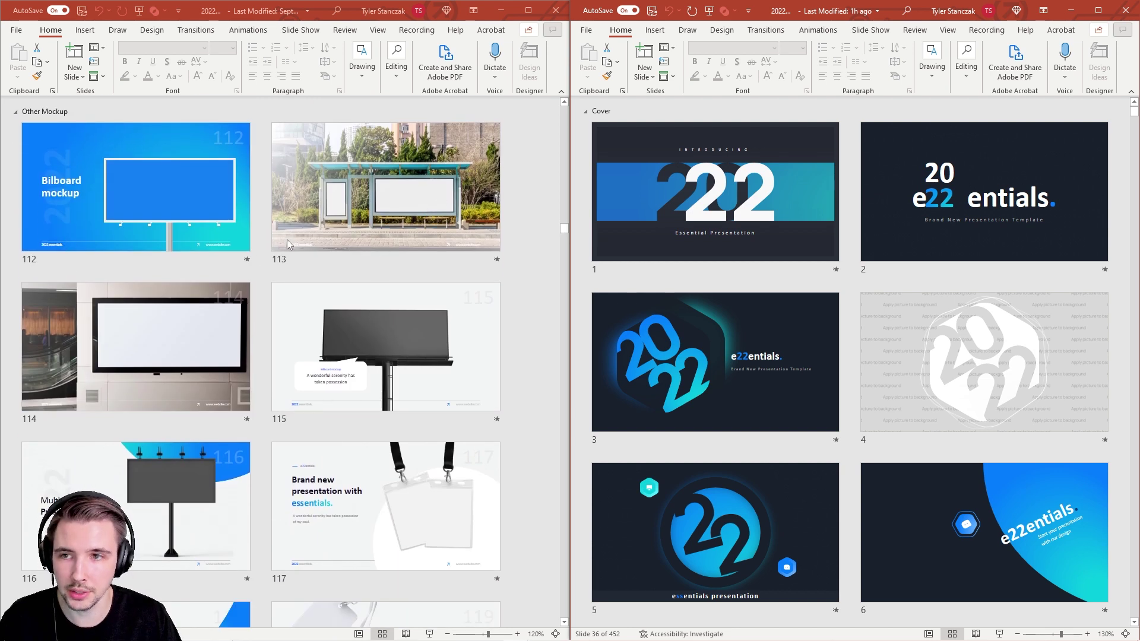
scroll(208, 274, "down", 20)
scroll(142, 214, "down", 2)
scroll(157, 257, "down", 12)
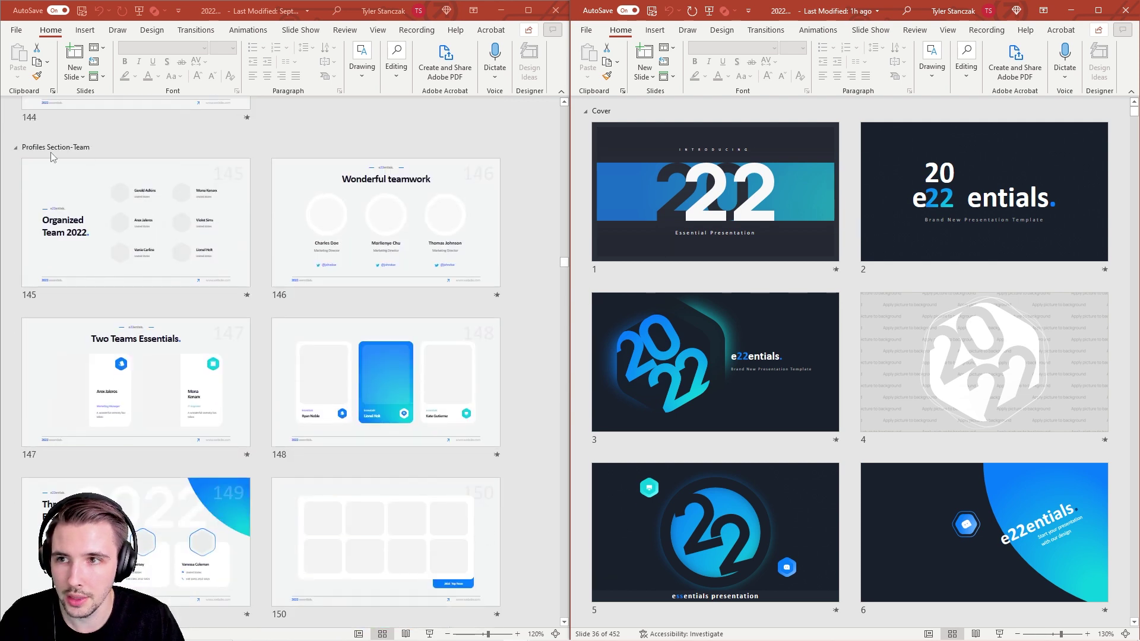
scroll(175, 291, "down", 2)
scroll(175, 291, "up", 20)
scroll(174, 290, "up", 1)
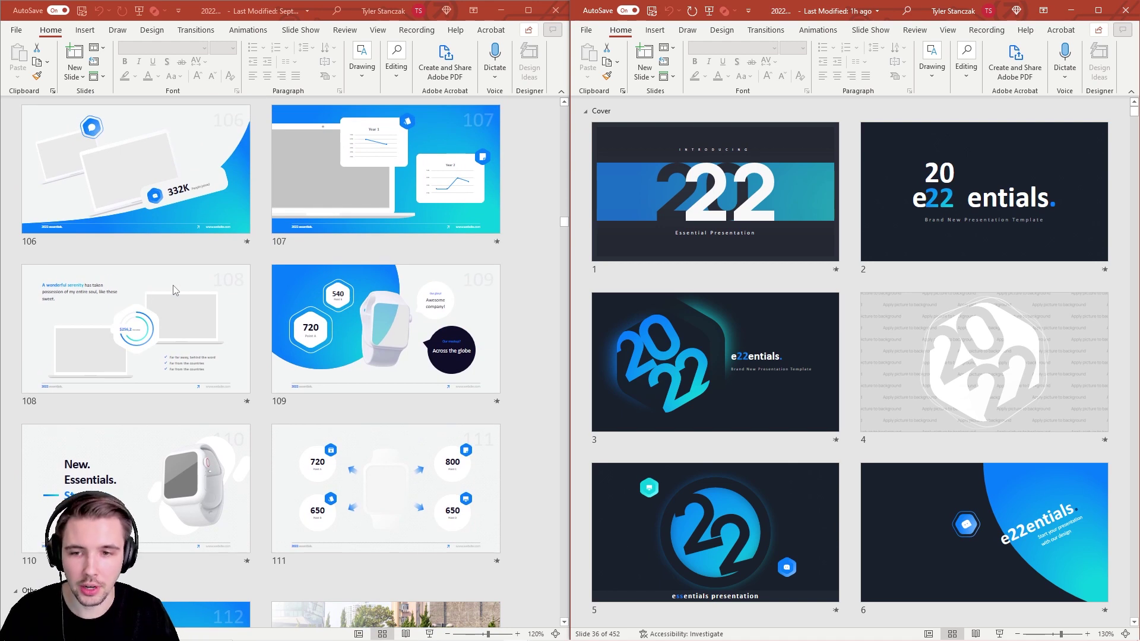
scroll(178, 286, "down", 12)
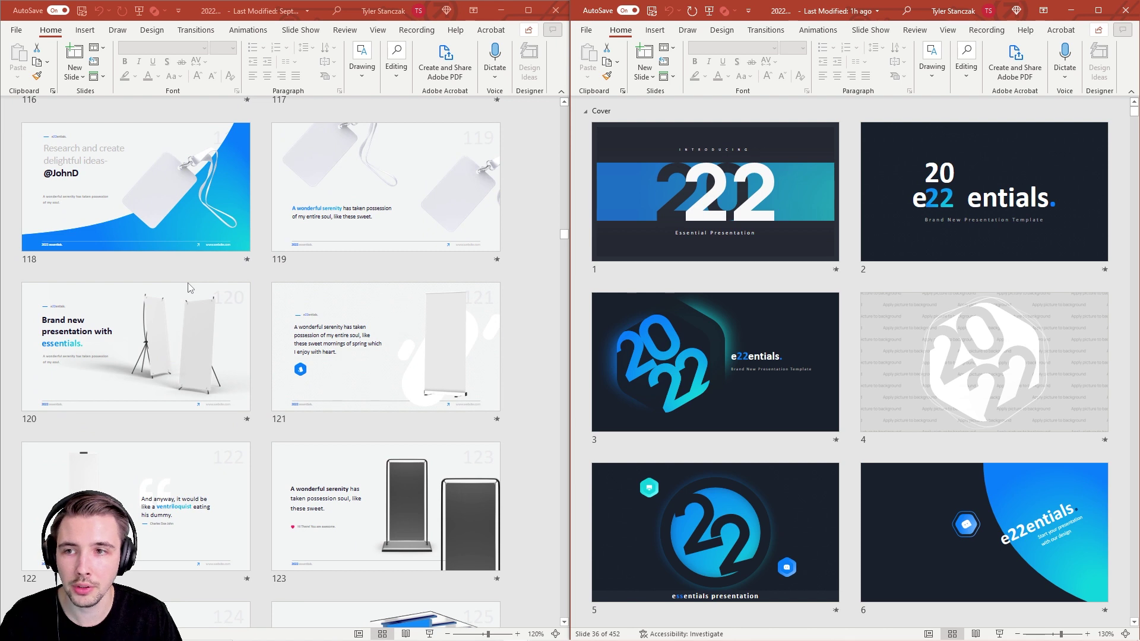
scroll(189, 288, "down", 8)
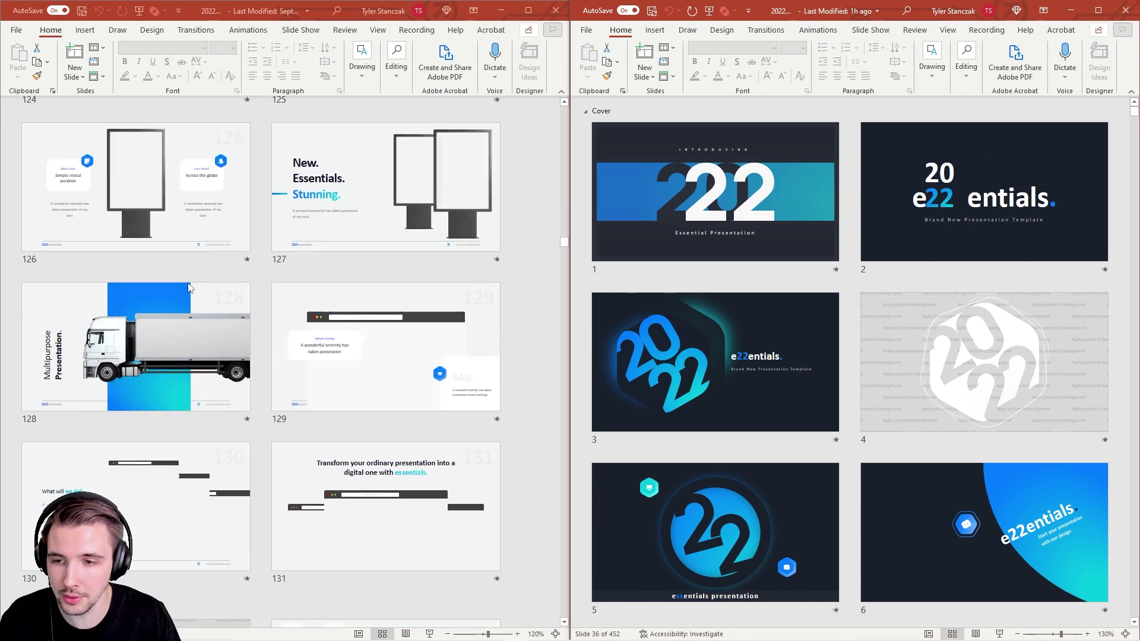
scroll(196, 294, "down", 8)
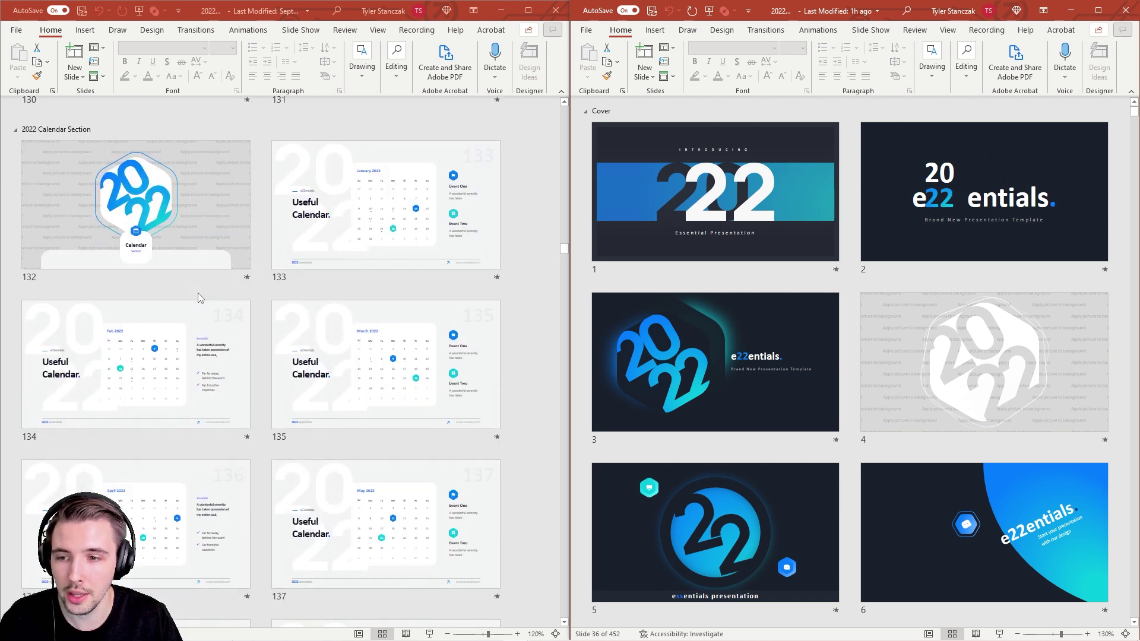
scroll(199, 297, "down", 12)
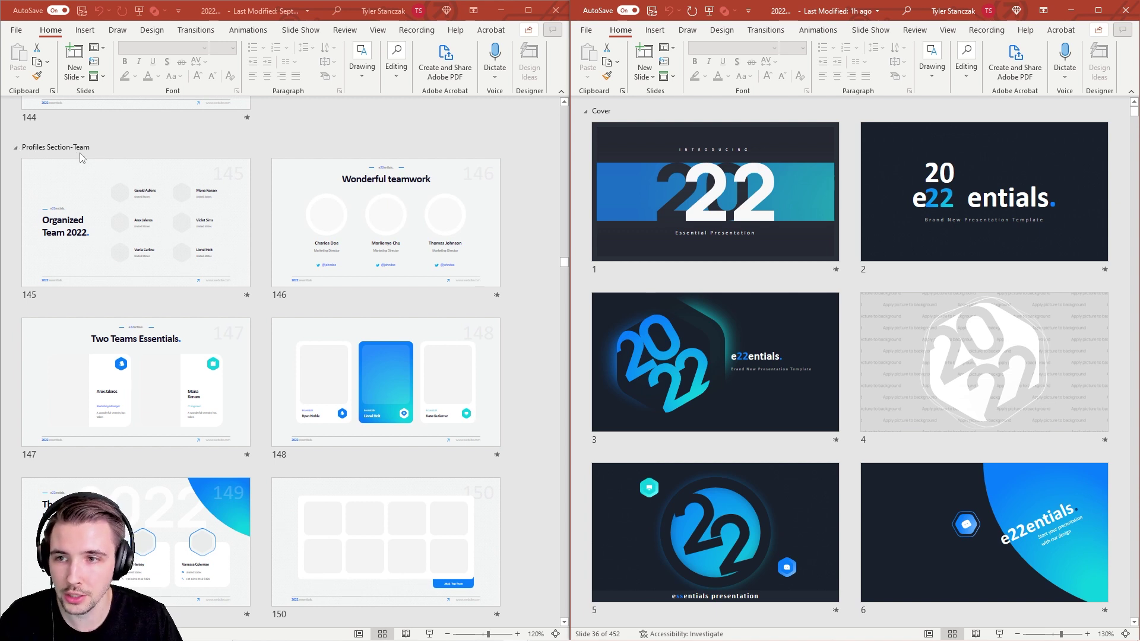
Step: Scroll the light deck's slide sorter from slide 195 to the Puzzle Infographic slides 284–288
scroll(159, 293, "down", 2)
scroll(159, 292, "down", 15)
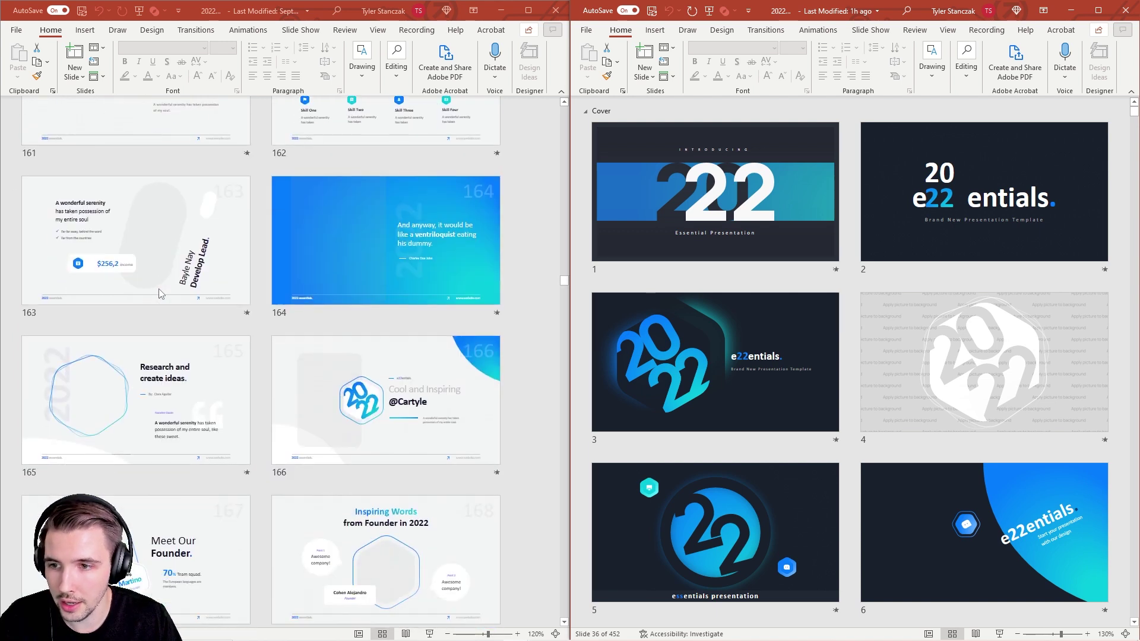
scroll(141, 371, "down", 6)
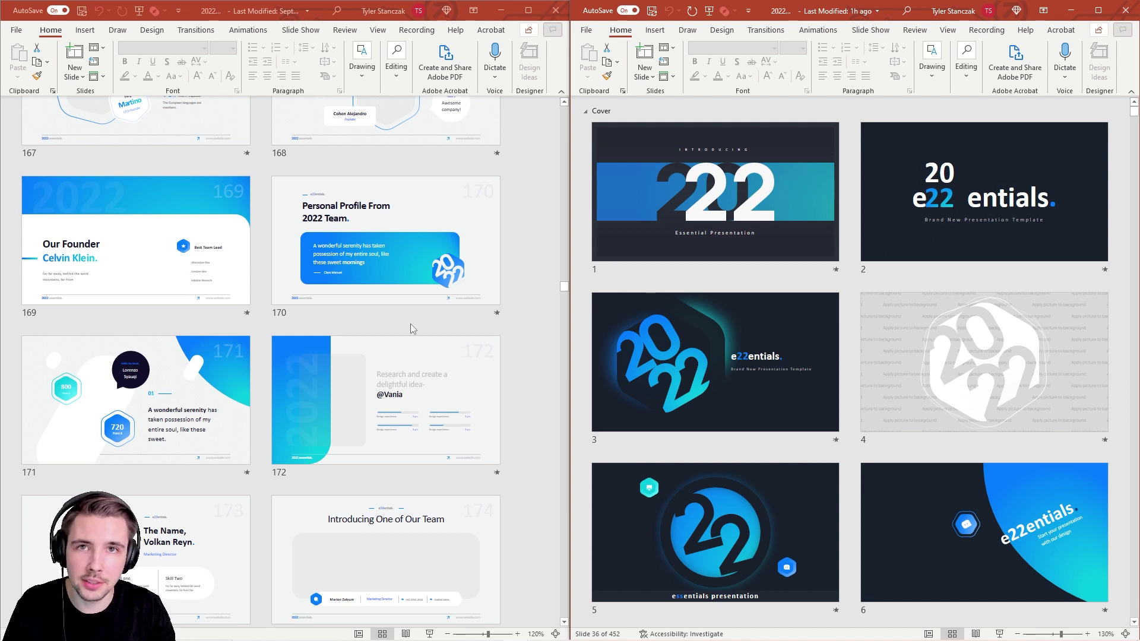
scroll(255, 359, "down", 10)
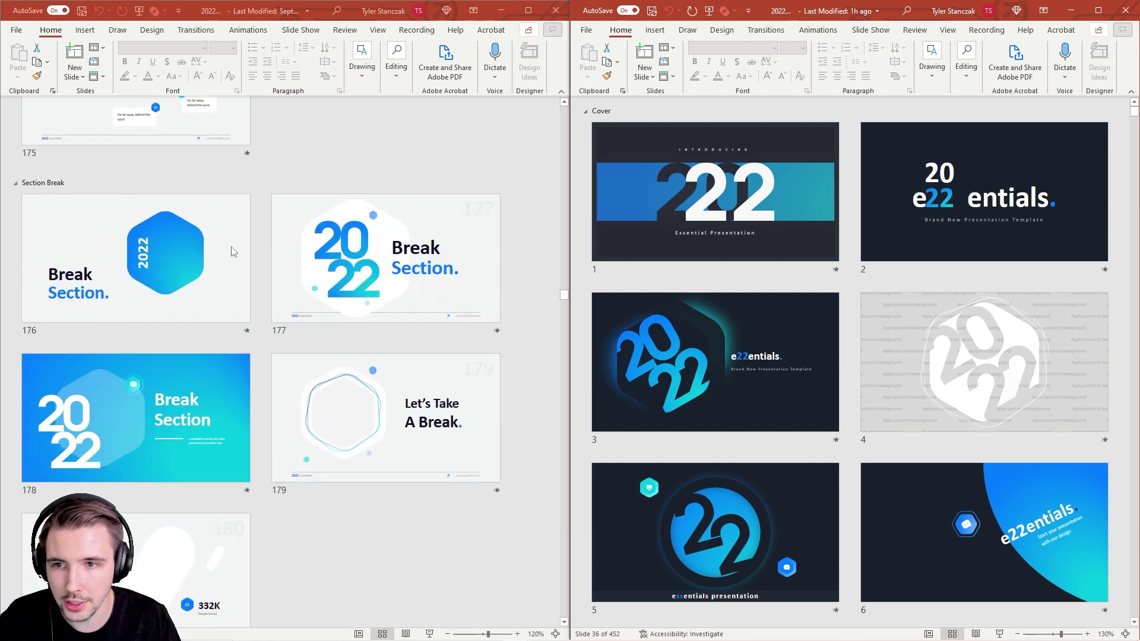
scroll(220, 295, "down", 10)
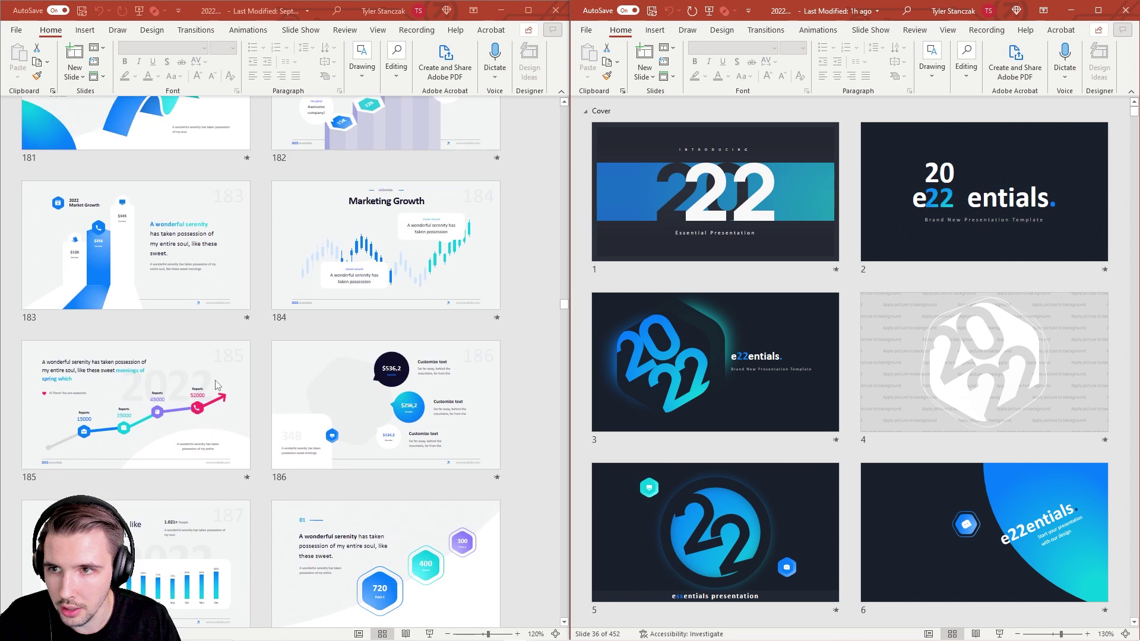
scroll(217, 385, "up", 8)
scroll(159, 325, "down", 15)
scroll(159, 325, "down", 5)
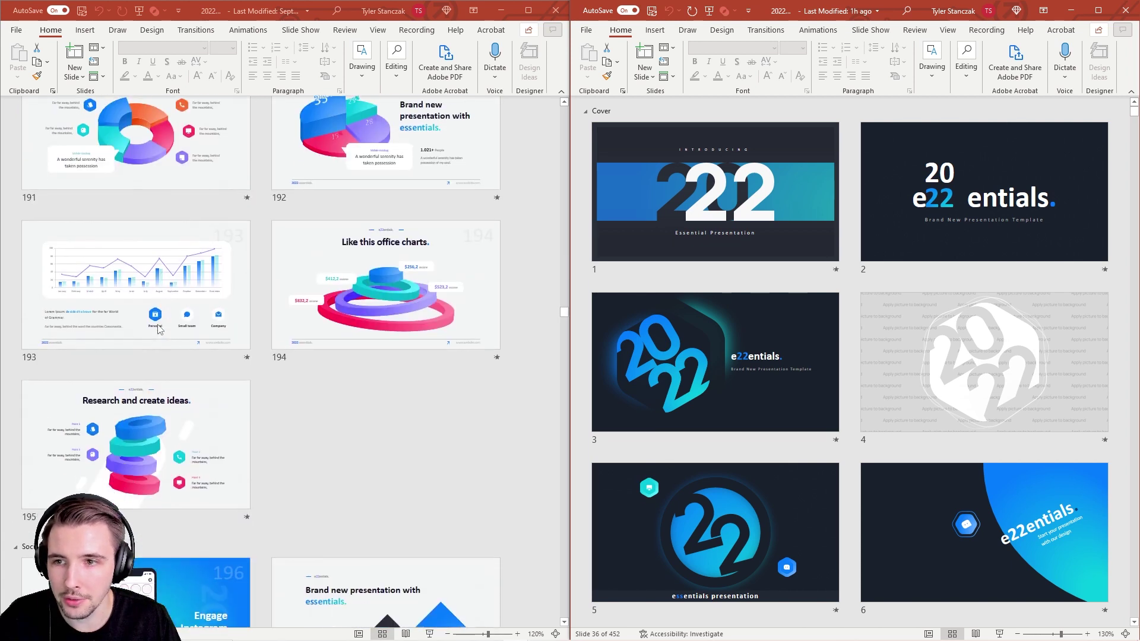
scroll(159, 328, "down", 15)
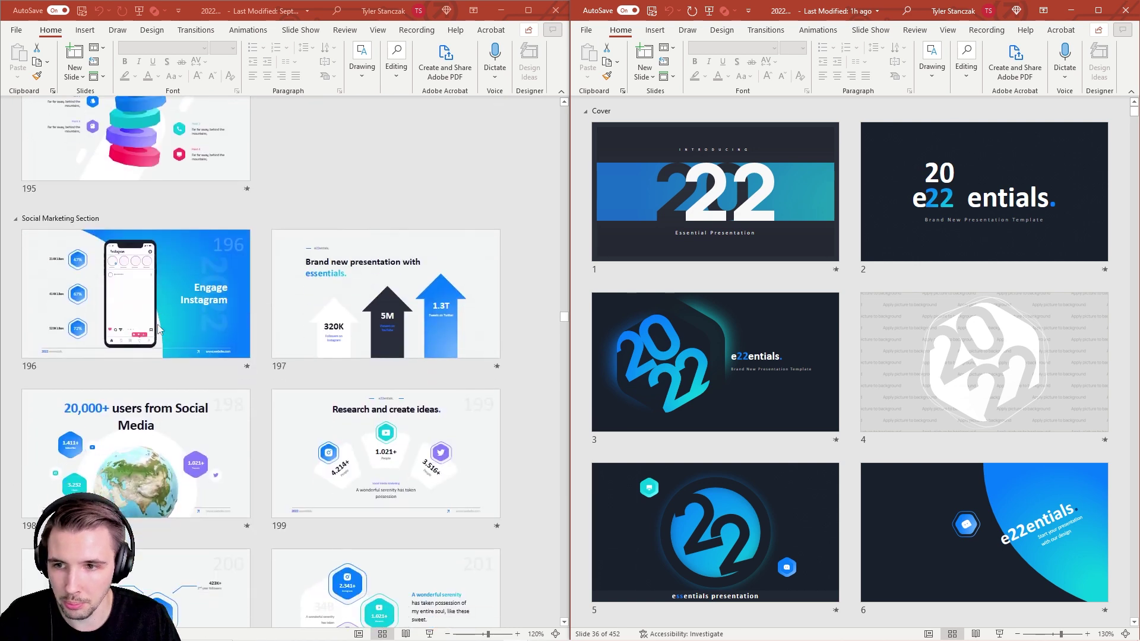
scroll(89, 202, "up", 5)
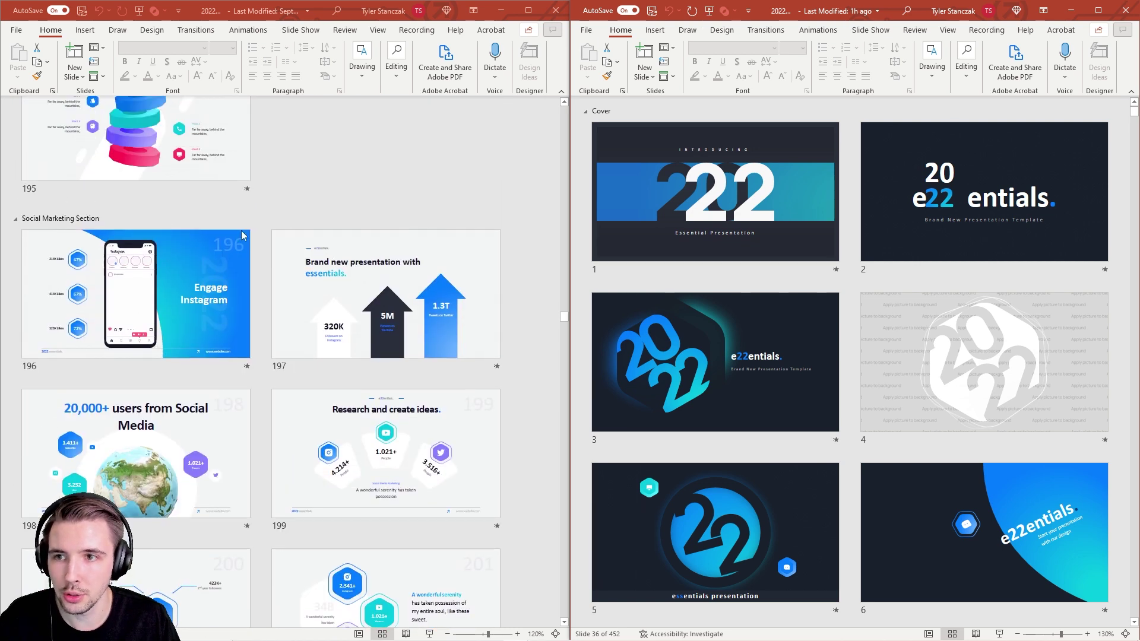
scroll(176, 261, "down", 15)
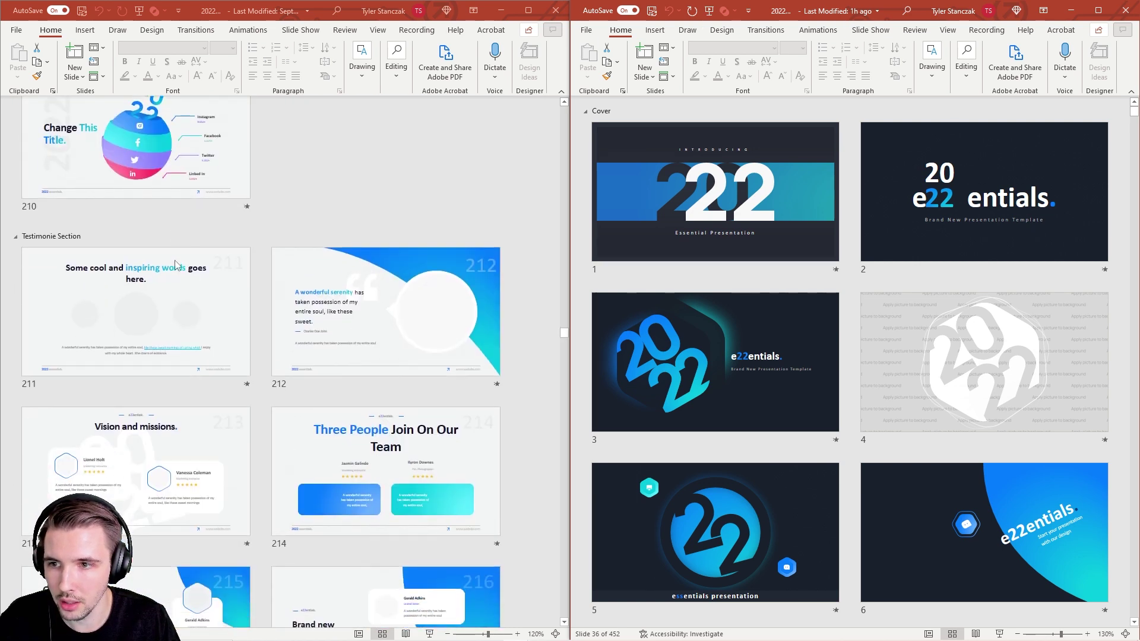
scroll(83, 252, "down", 10)
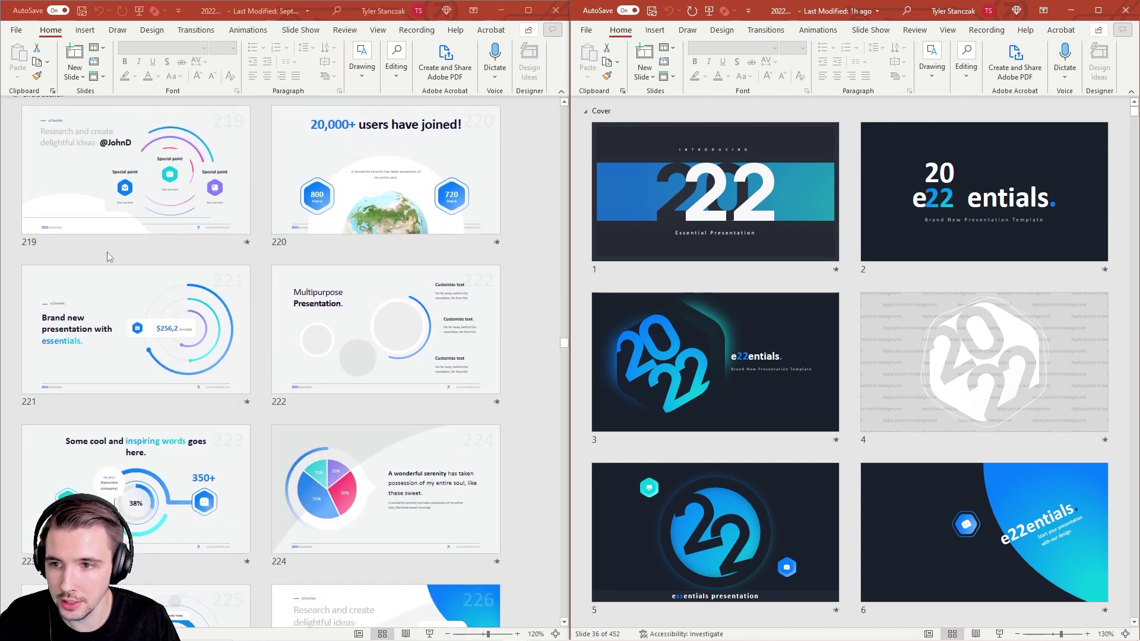
scroll(107, 255, "up", 2)
scroll(53, 265, "down", 8)
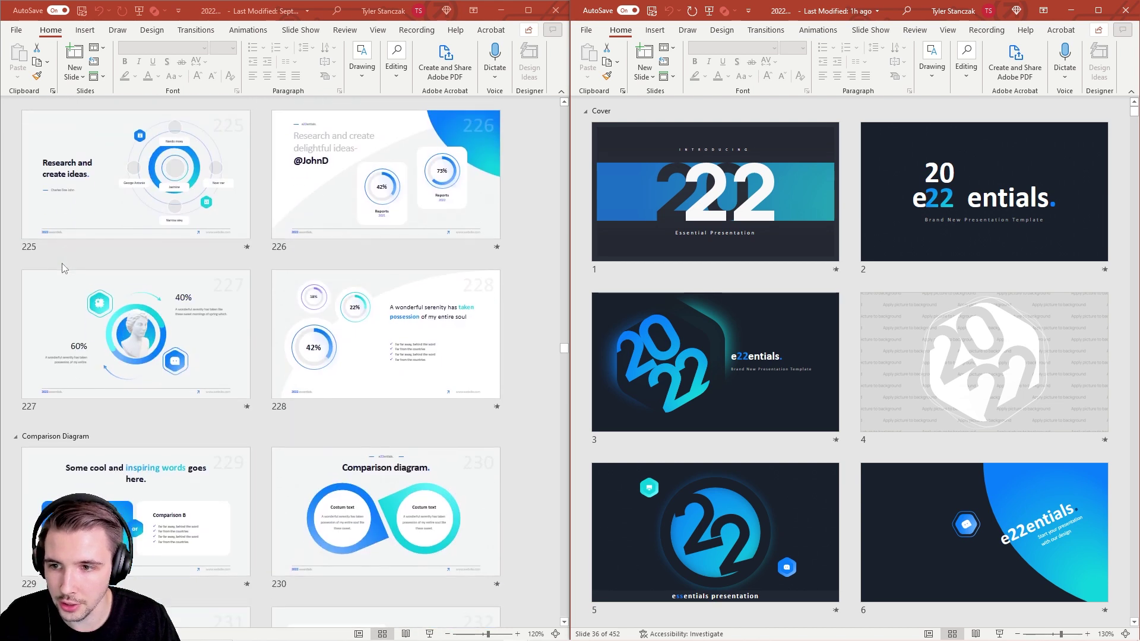
scroll(72, 439, "down", 9)
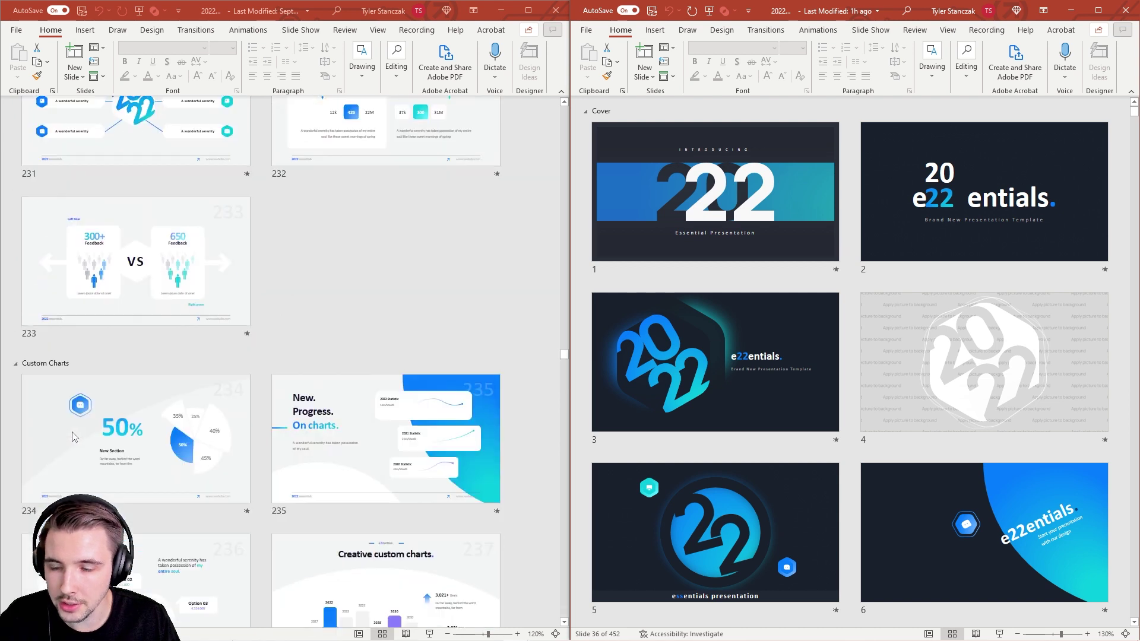
scroll(79, 430, "up", 1)
scroll(79, 430, "up", 3)
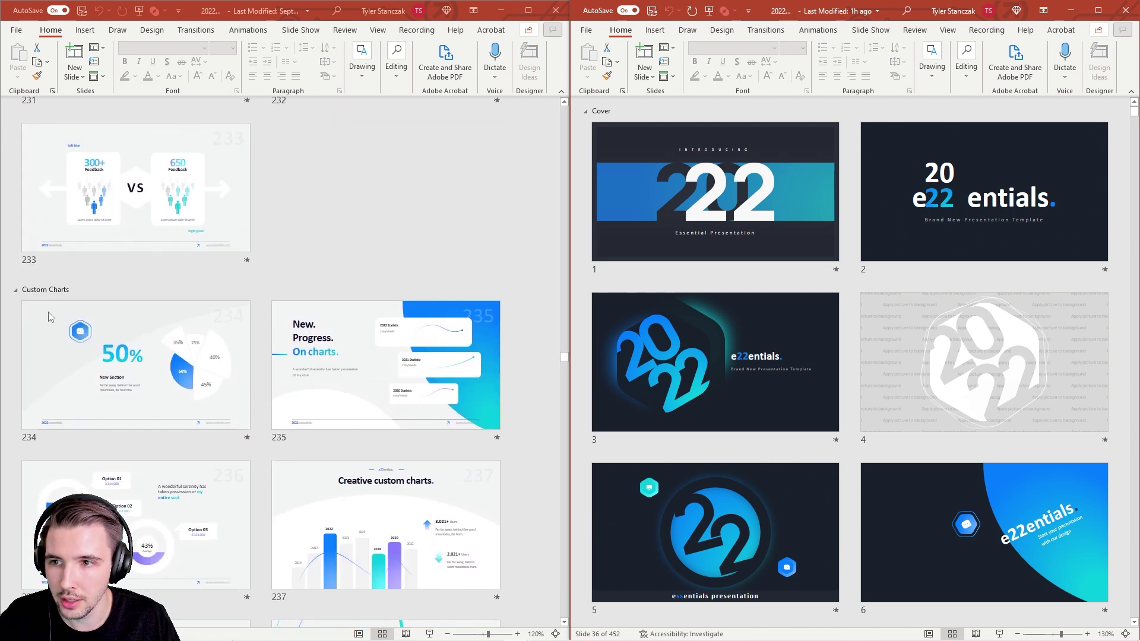
scroll(144, 320, "down", 12)
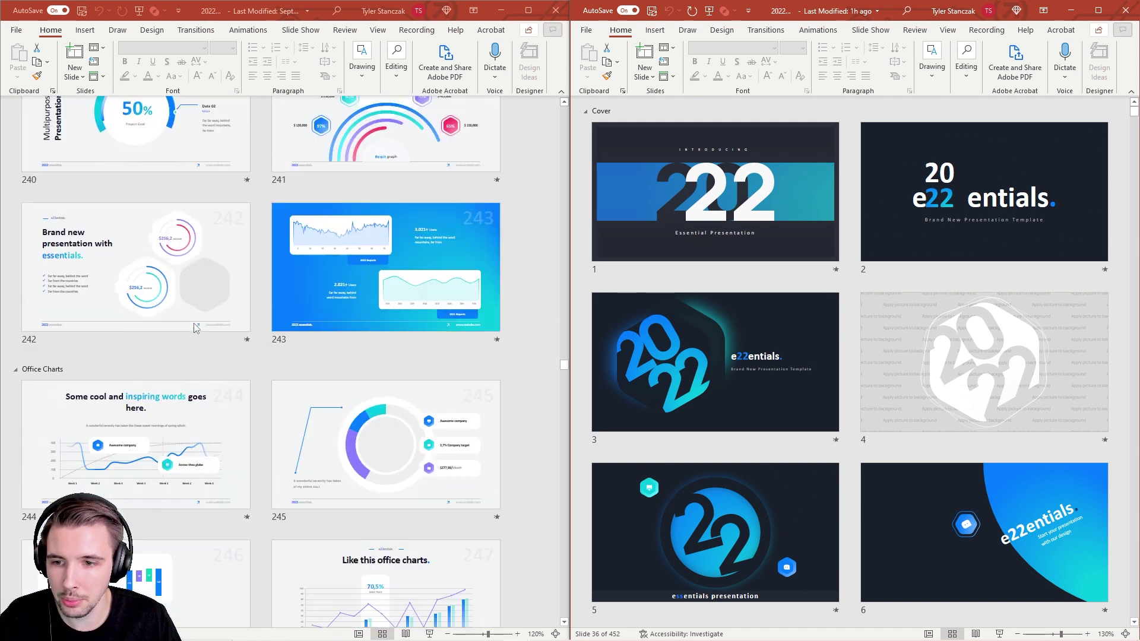
scroll(196, 329, "down", 12)
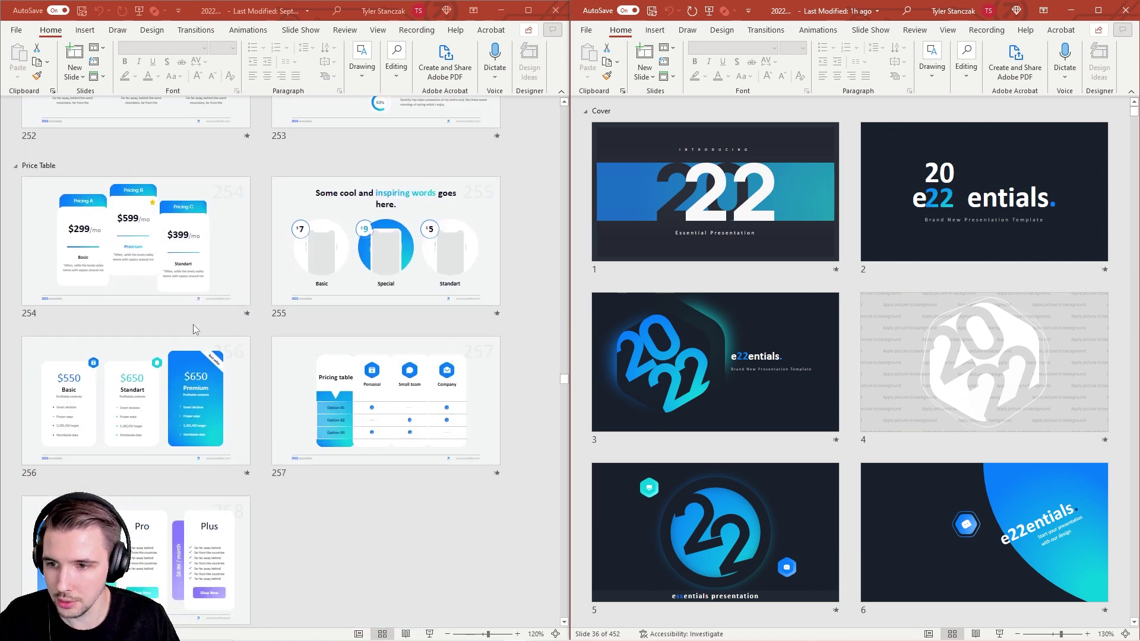
scroll(51, 353, "down", 6)
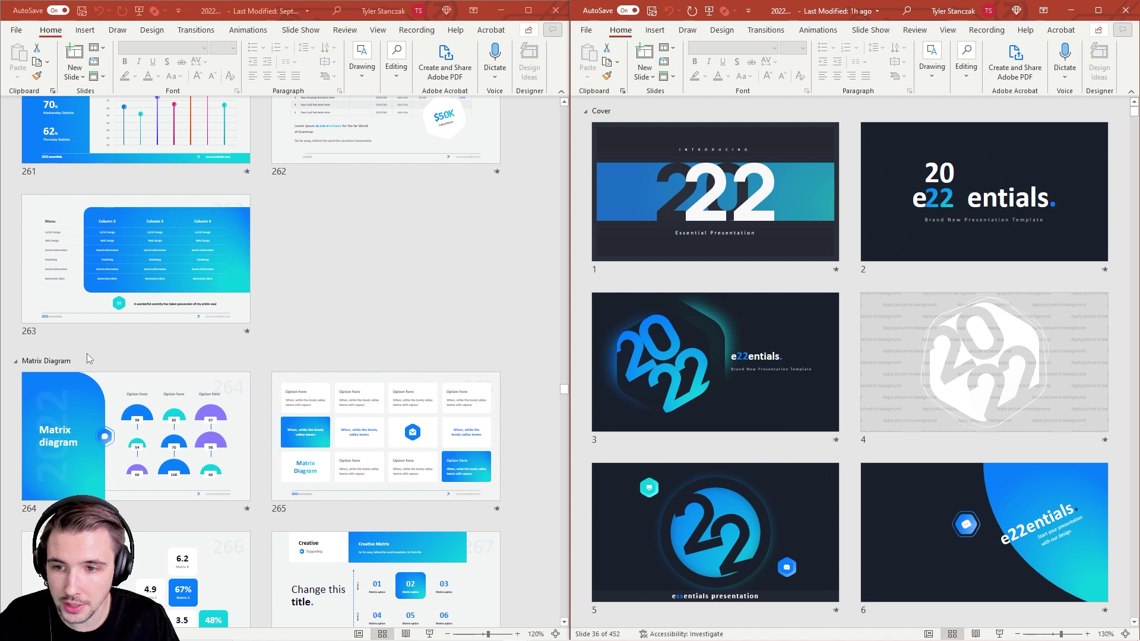
scroll(89, 358, "down", 8)
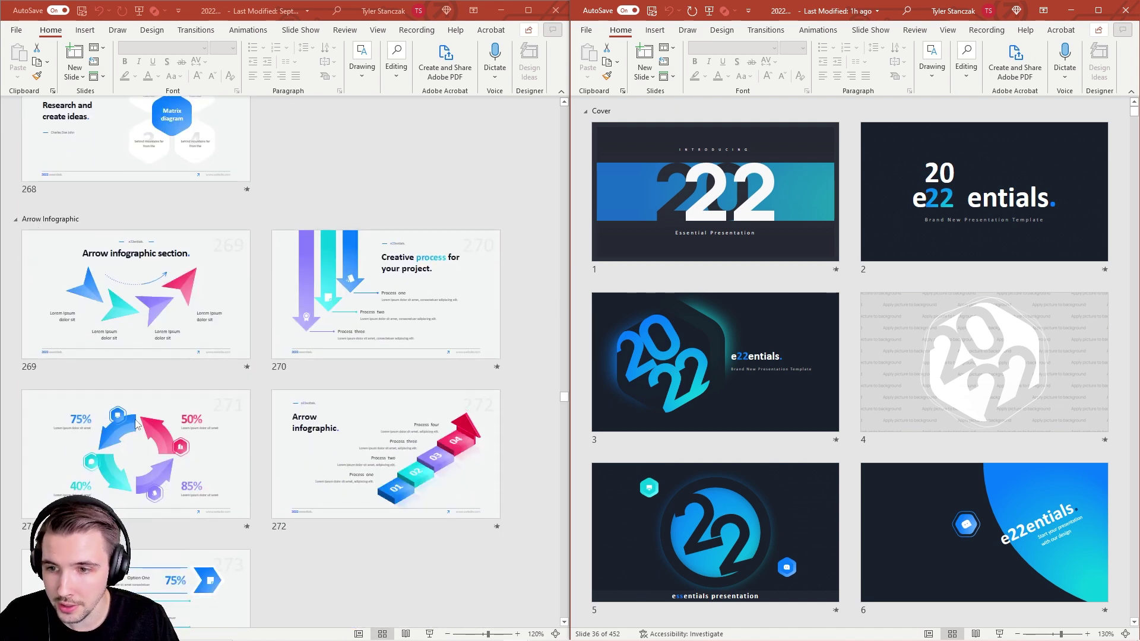
scroll(137, 424, "down", 8)
scroll(213, 212, "up", 3)
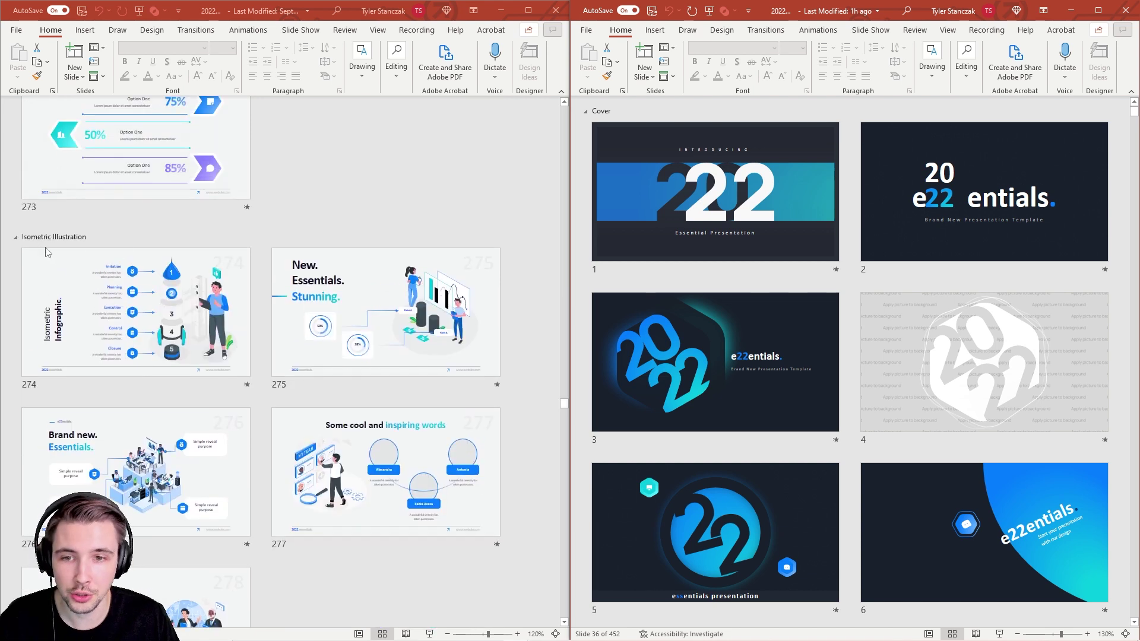
scroll(57, 255, "down", 8)
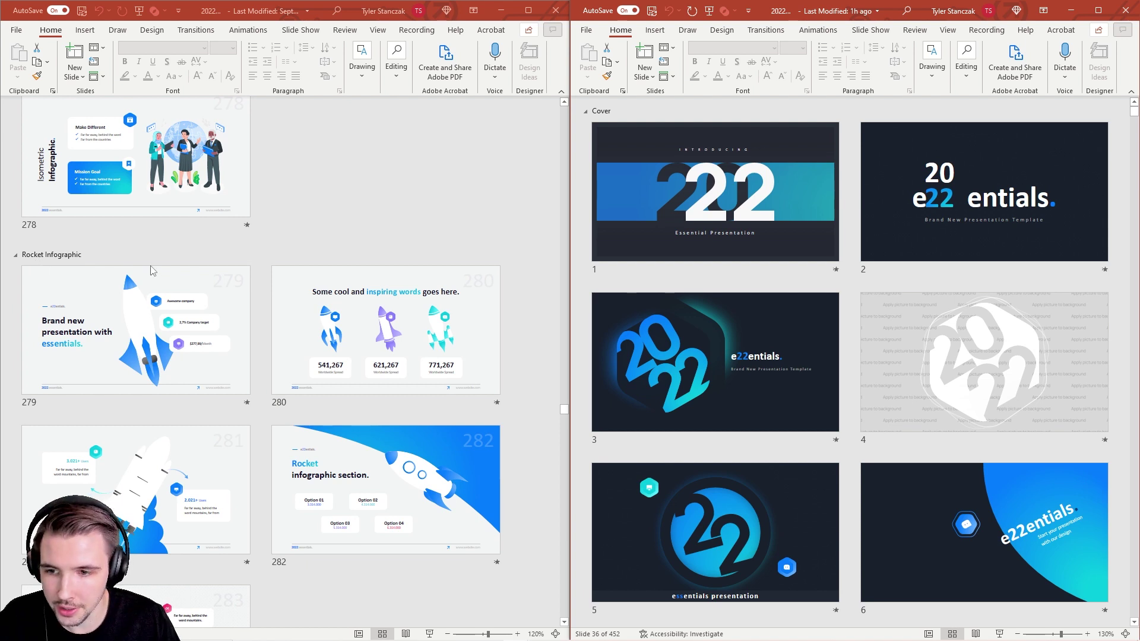
scroll(143, 274, "down", 8)
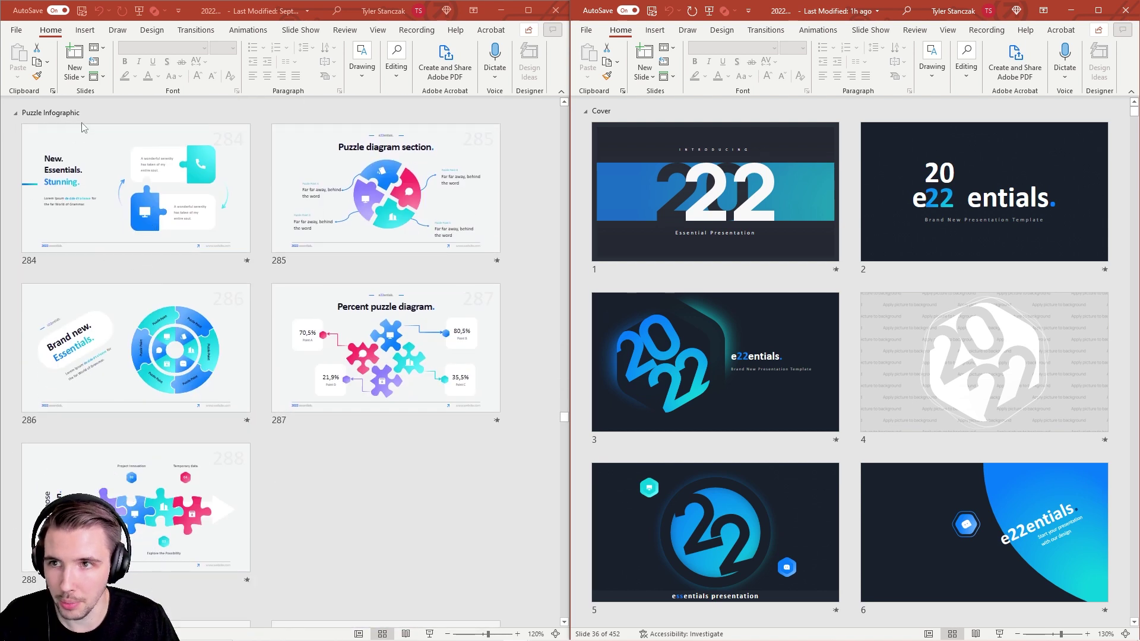
scroll(184, 335, "down", 8)
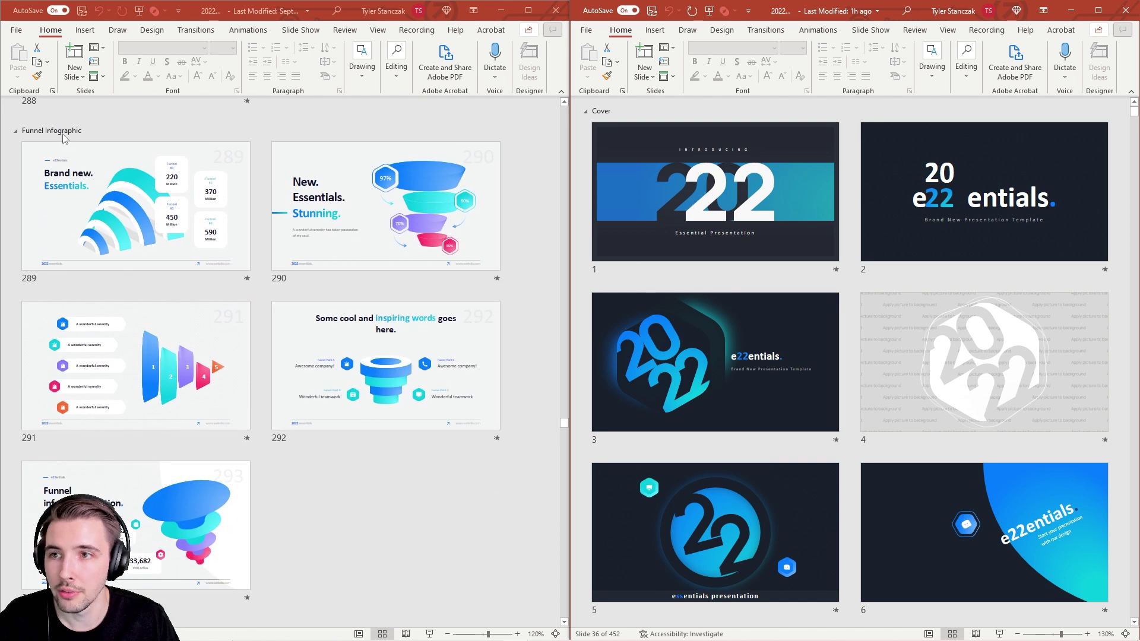
scroll(98, 387, "down", 8)
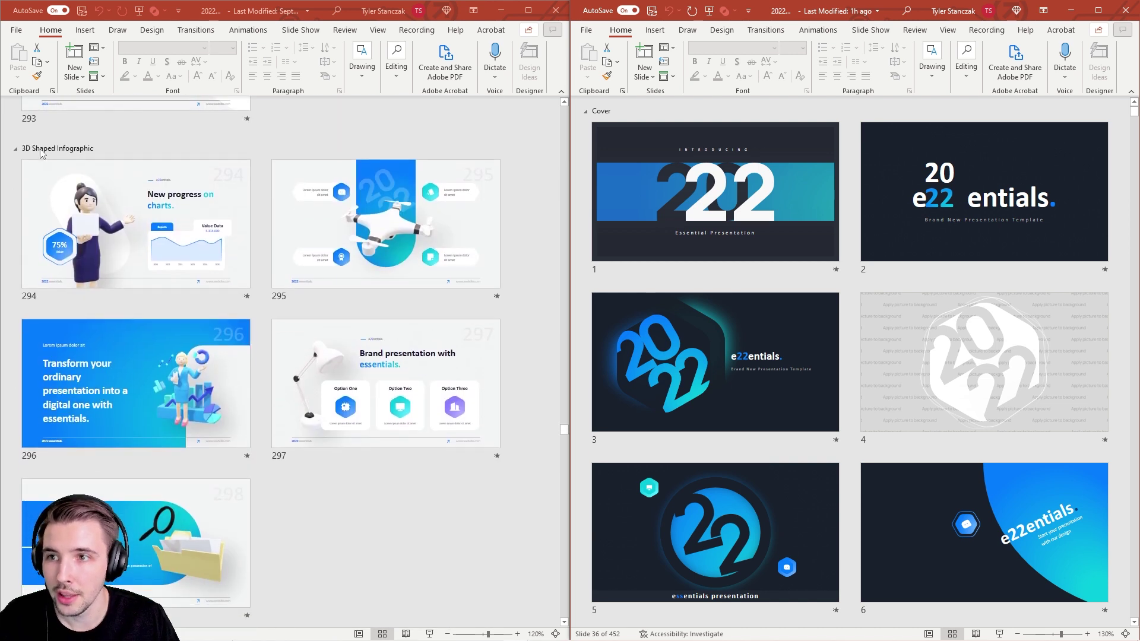
scroll(87, 284, "down", 8)
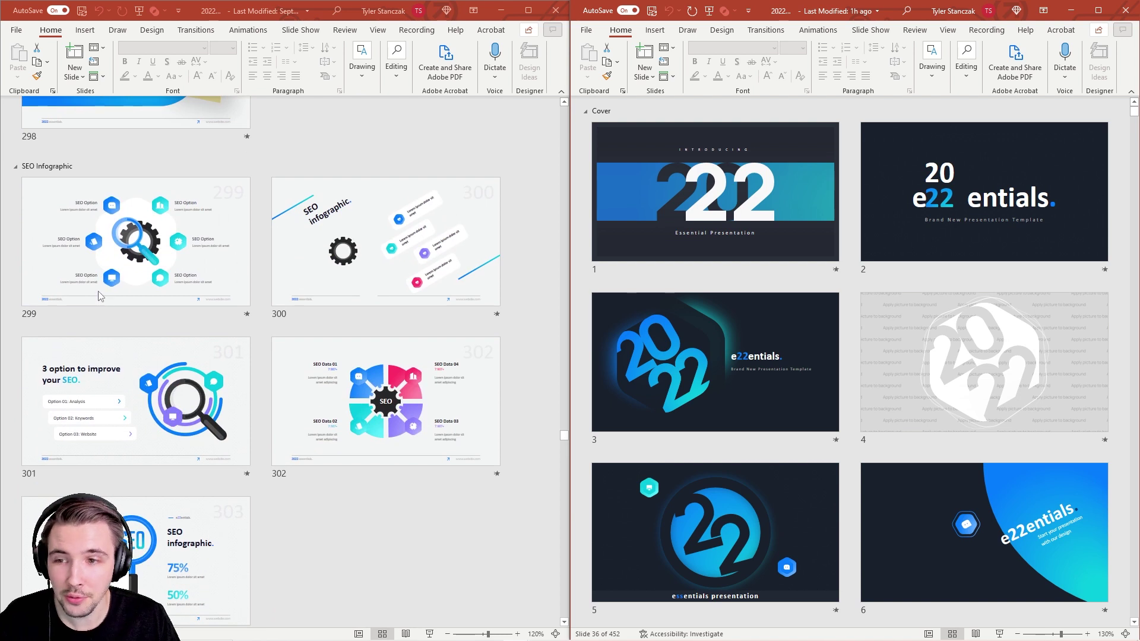
scroll(99, 295, "down", 8)
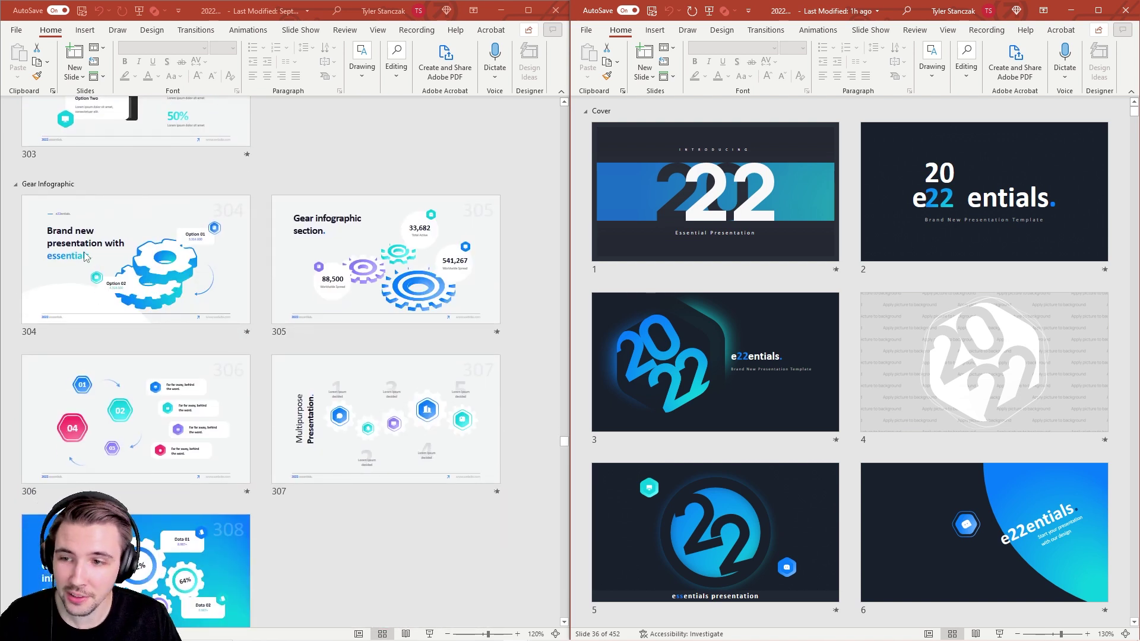
scroll(86, 256, "down", 8)
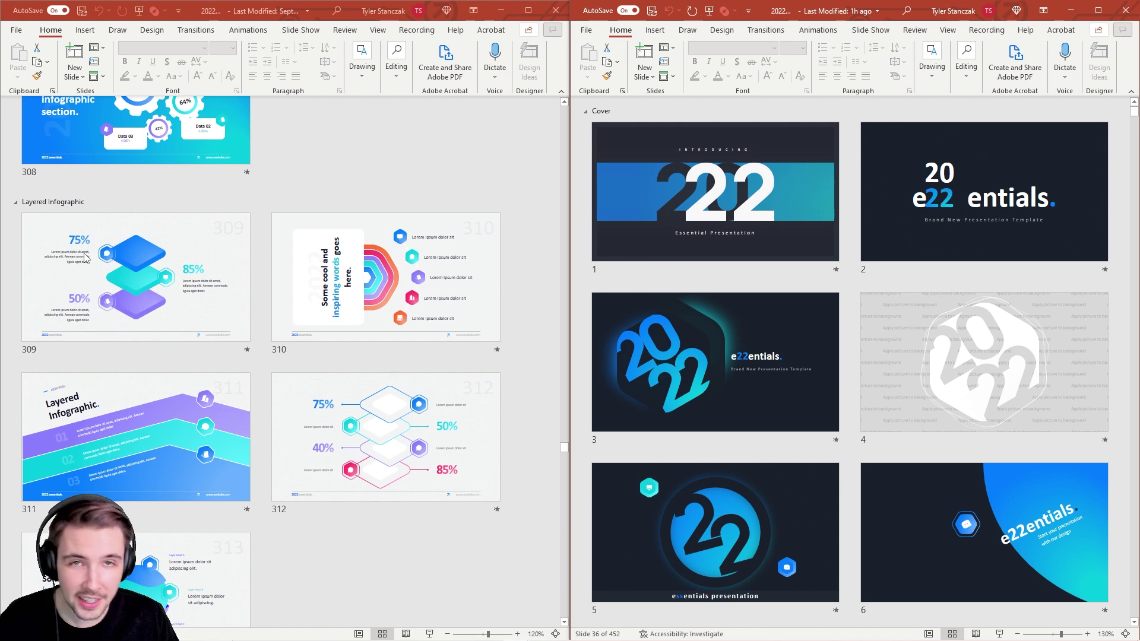
scroll(86, 259, "down", 8)
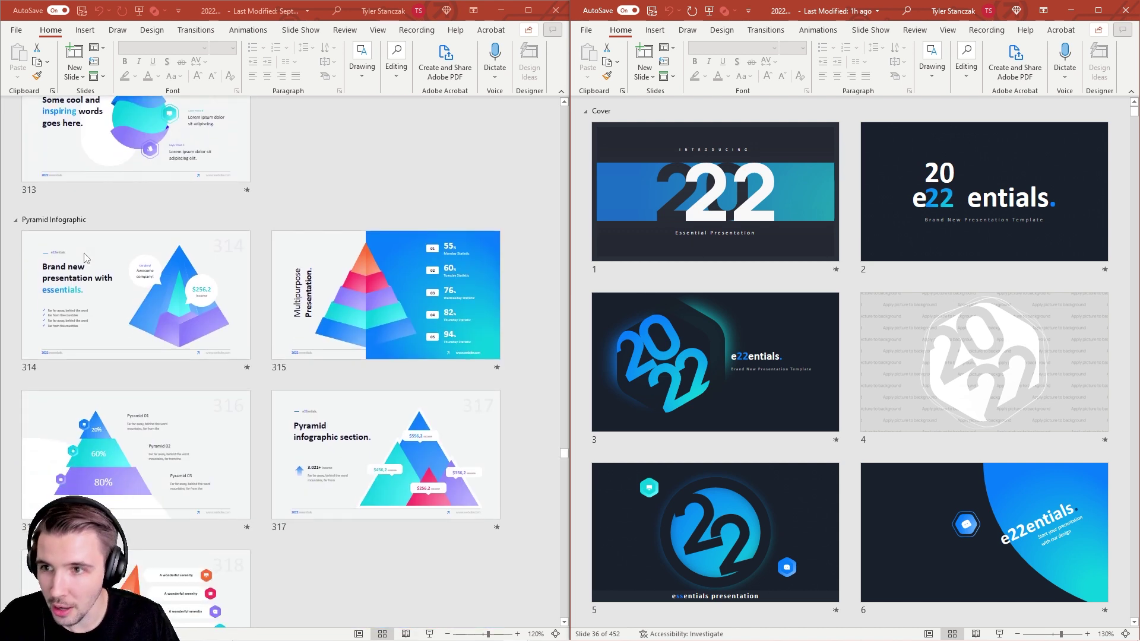
scroll(87, 258, "down", 8)
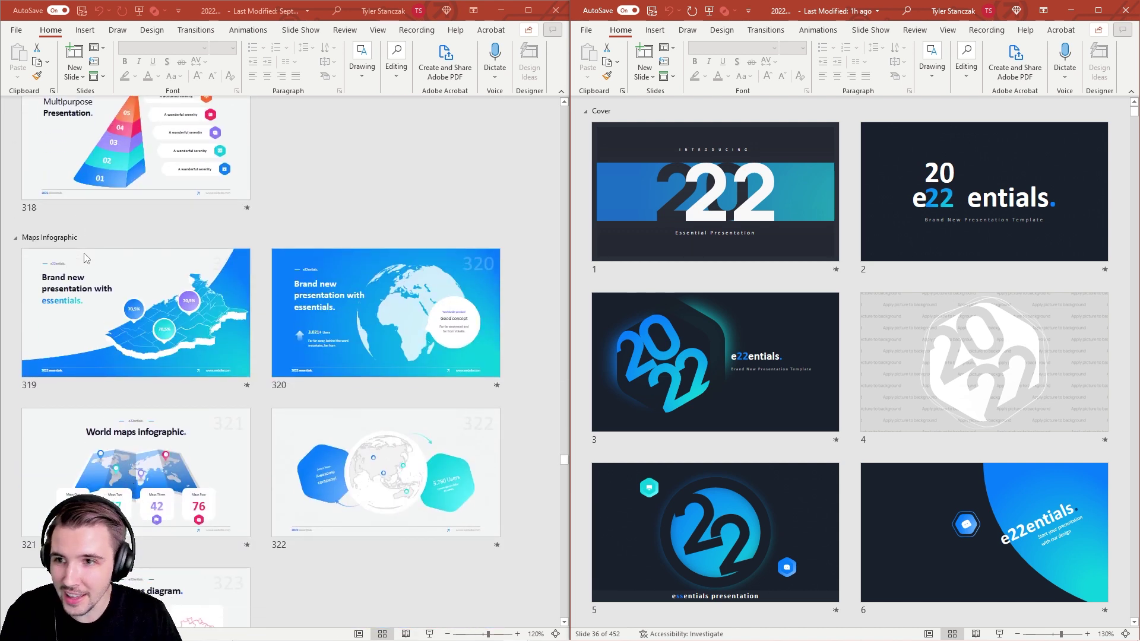
scroll(86, 259, "down", 8)
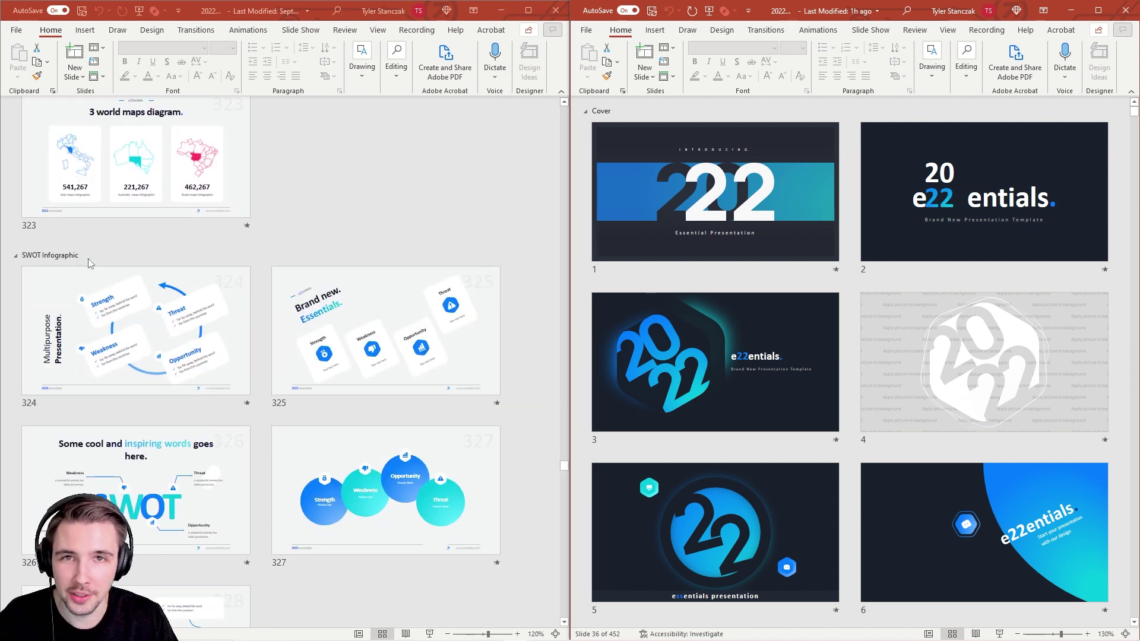
scroll(89, 263, "down", 4)
scroll(89, 265, "down", 6)
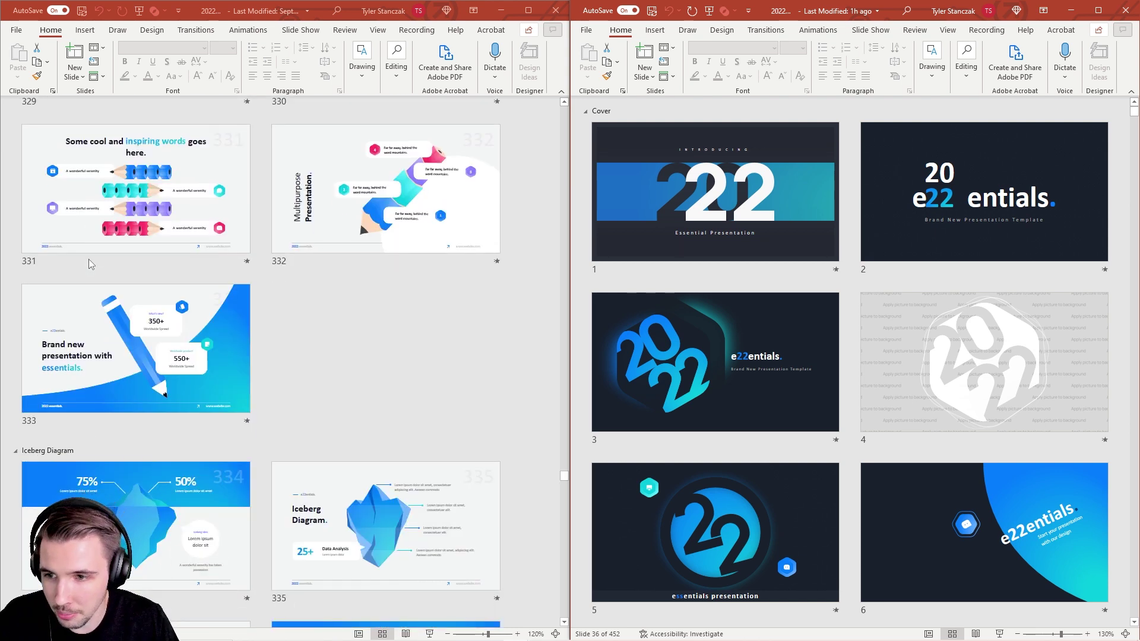
scroll(89, 264, "down", 8)
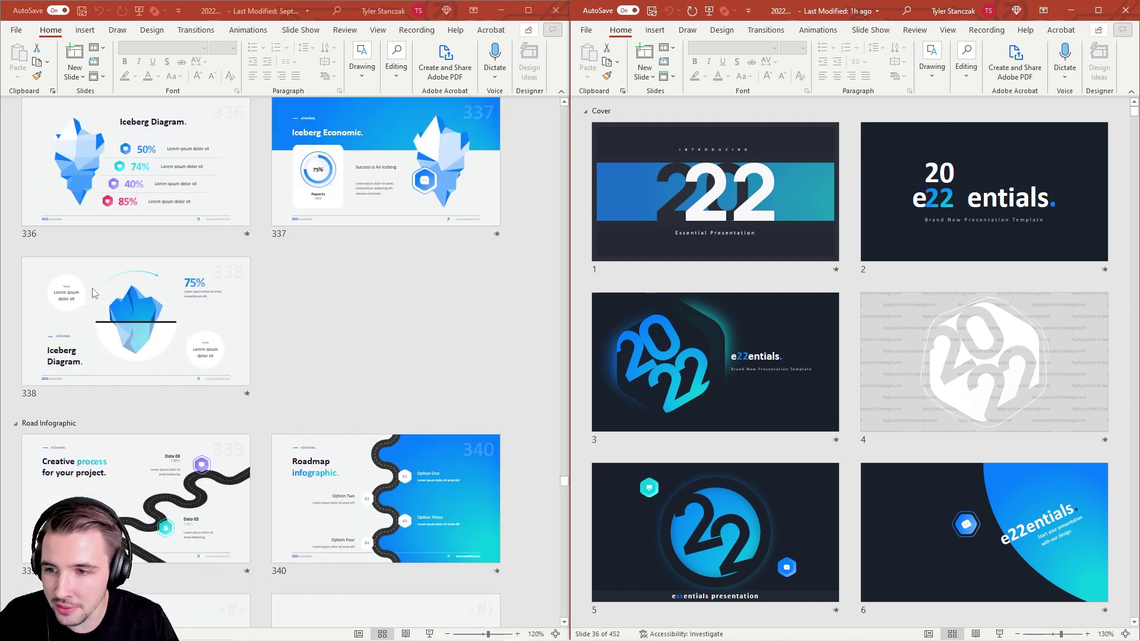
scroll(93, 293, "down", 1)
scroll(81, 323, "down", 9)
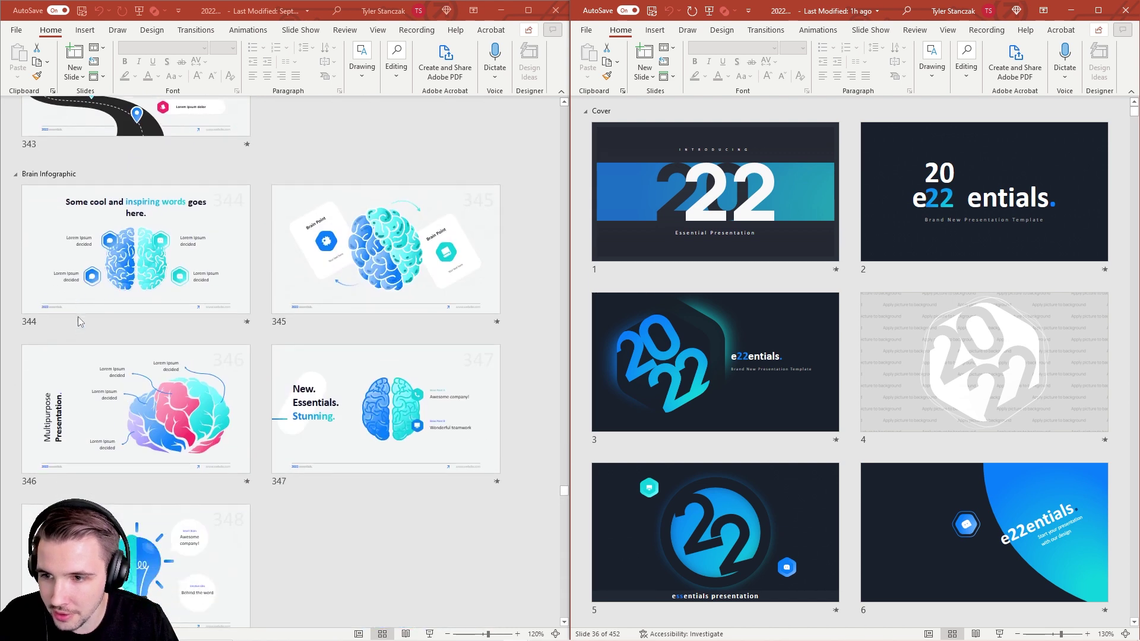
scroll(92, 234, "down", 5)
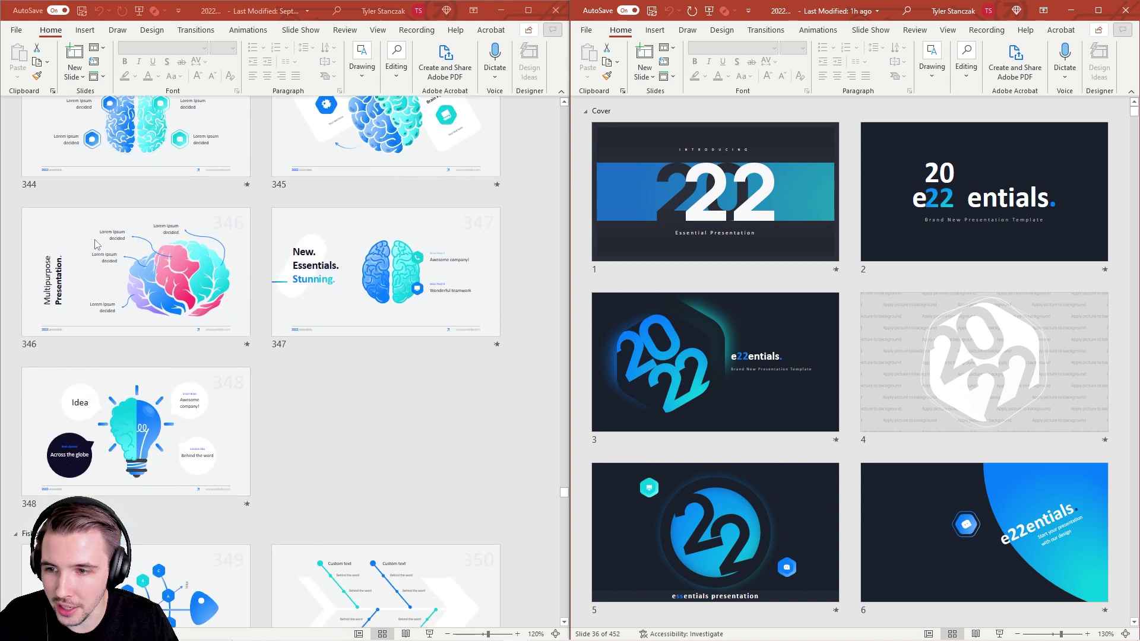
scroll(46, 353, "down", 3)
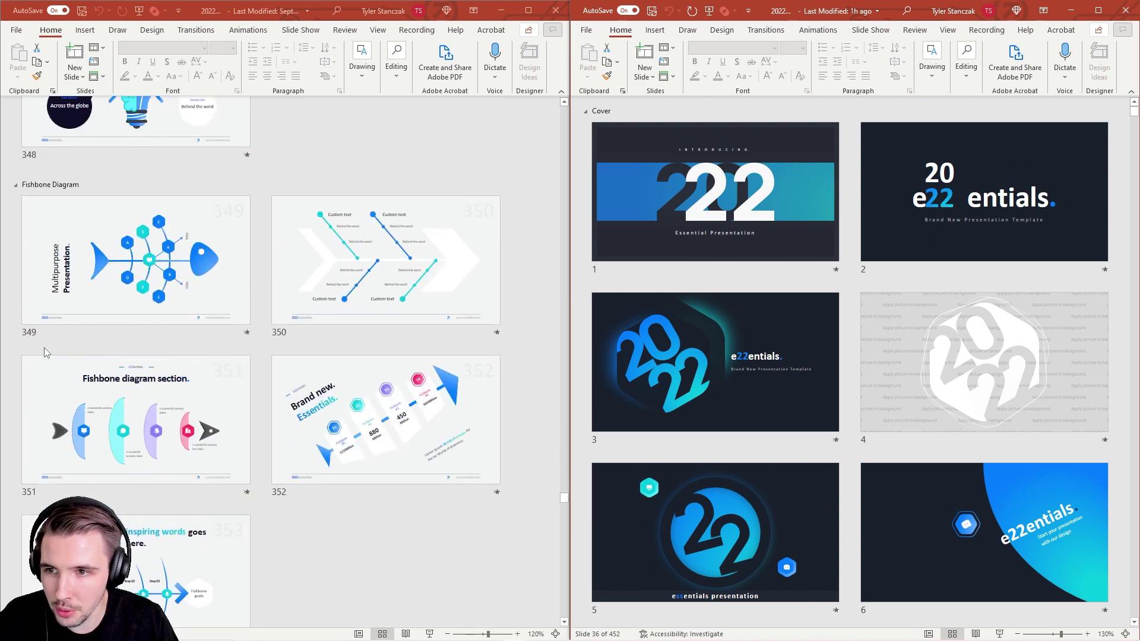
scroll(47, 352, "down", 6)
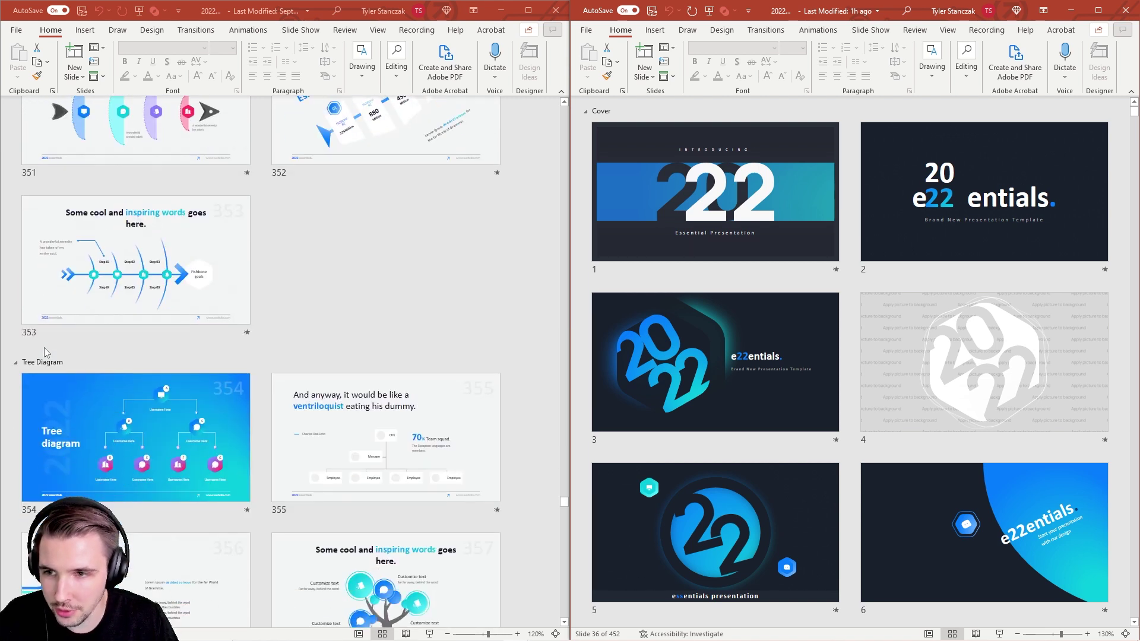
scroll(76, 356, "down", 12)
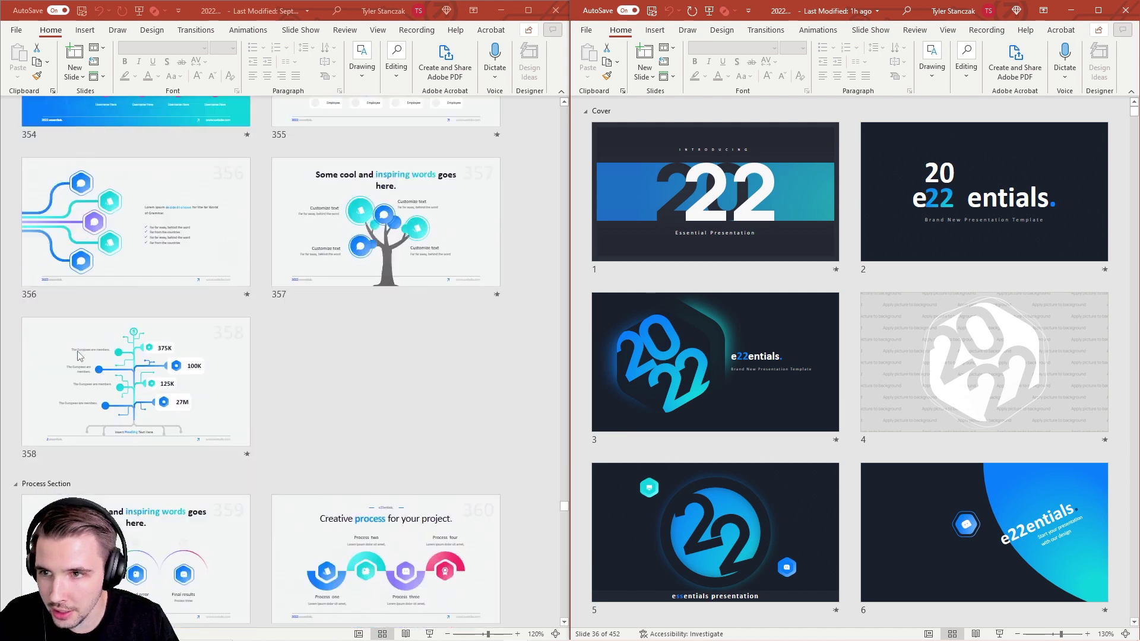
scroll(76, 339, "down", 9)
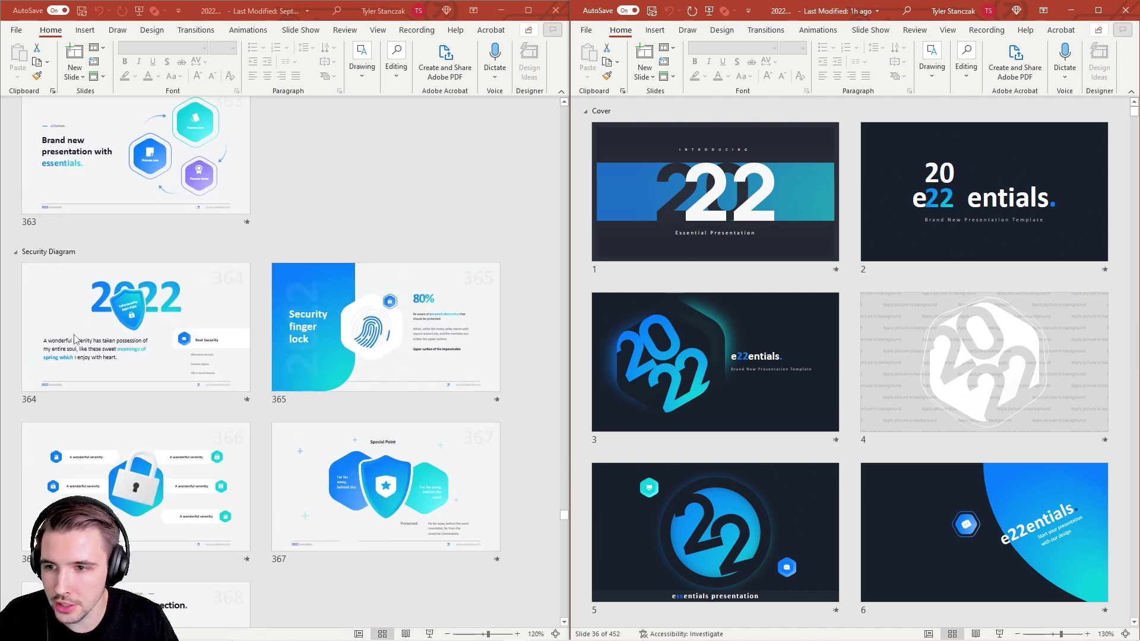
scroll(82, 336, "down", 9)
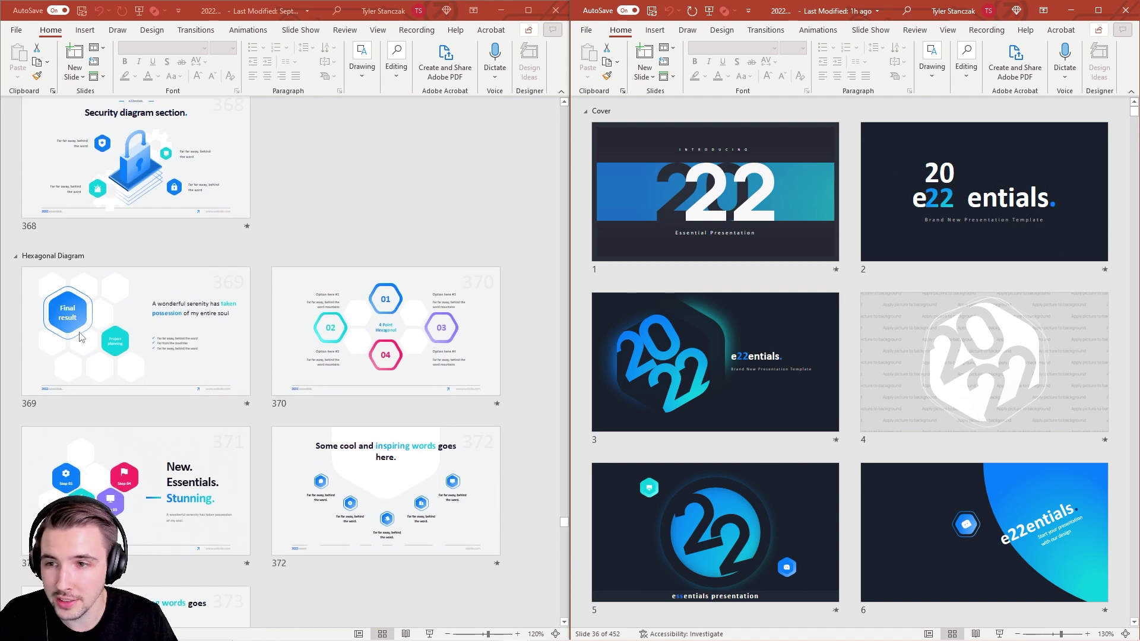
scroll(81, 336, "down", 9)
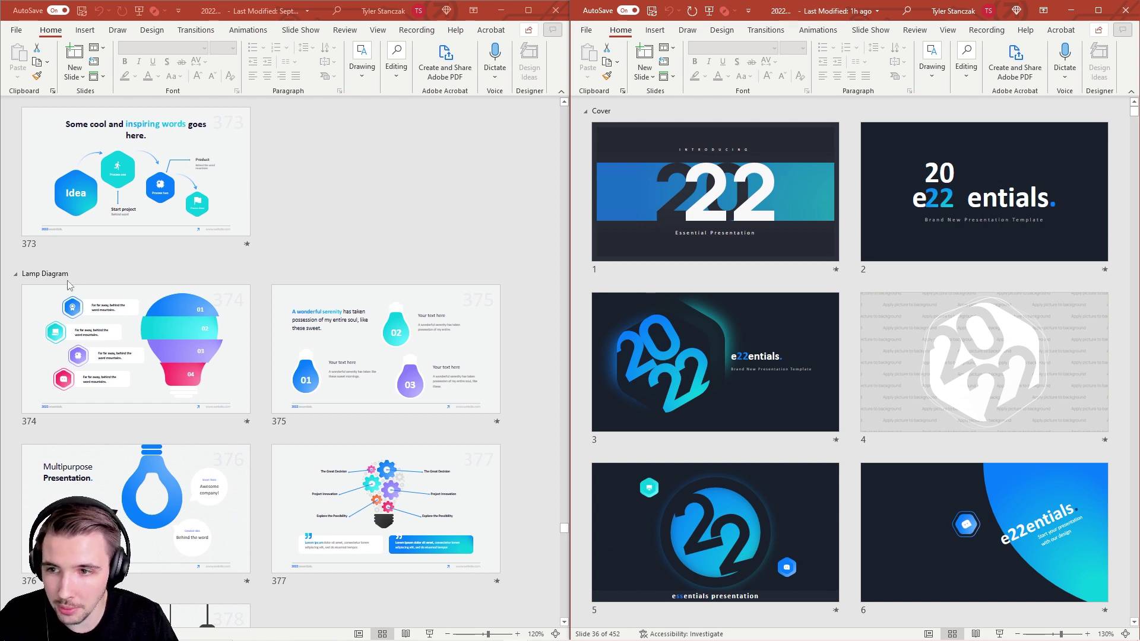
Step: Scroll the left slide sorter down to the End Slide section
scroll(70, 287, "down", 9)
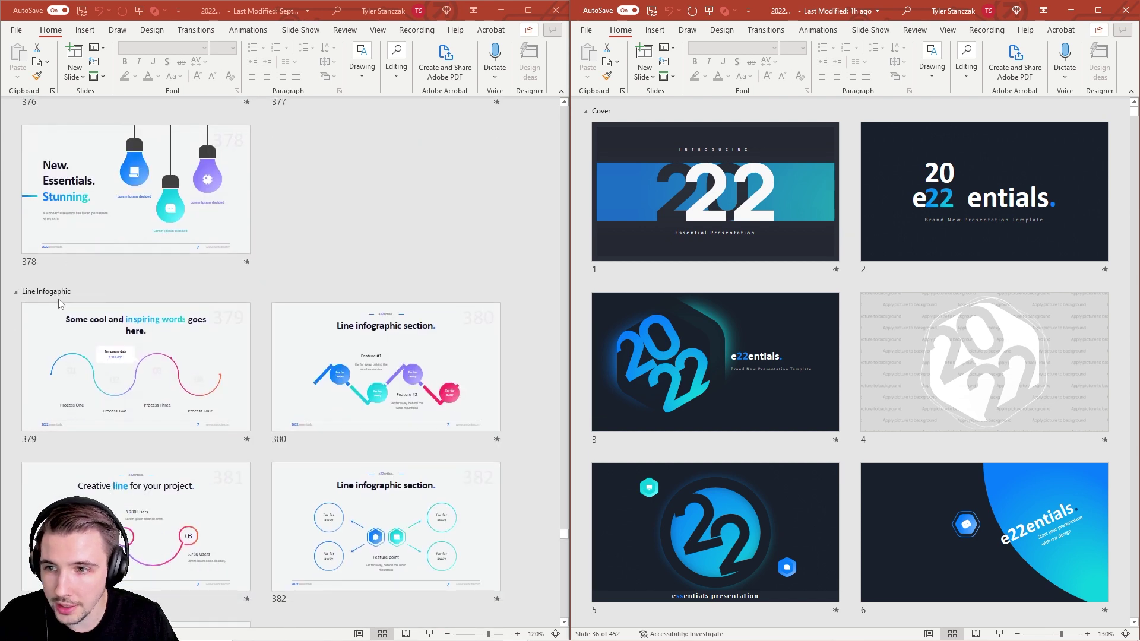
scroll(60, 304, "down", 12)
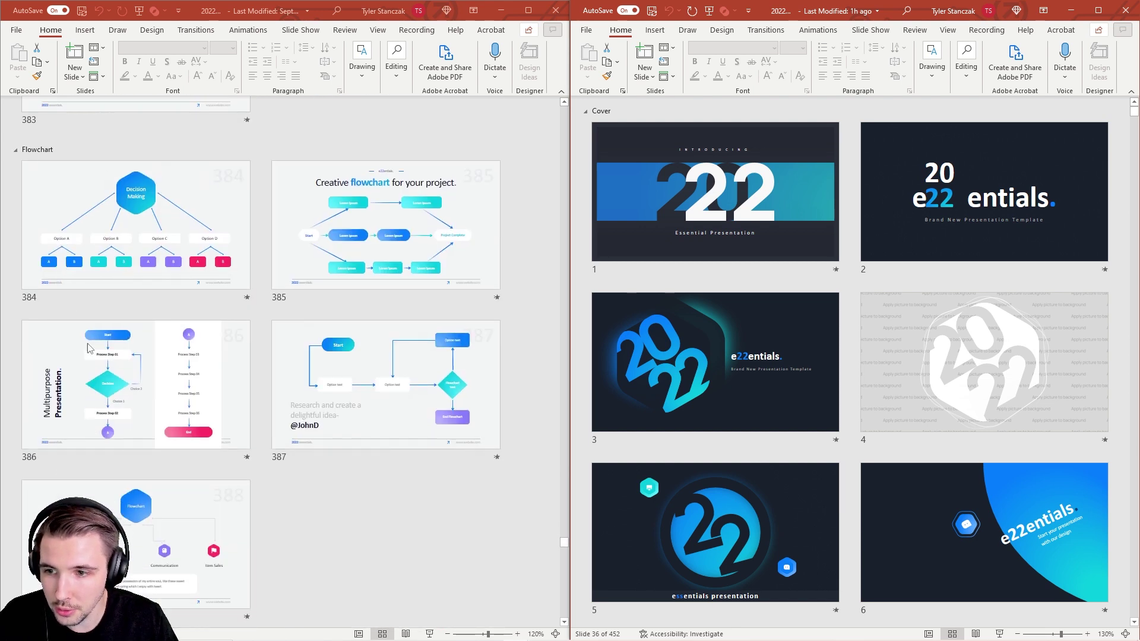
scroll(60, 249, "down", 9)
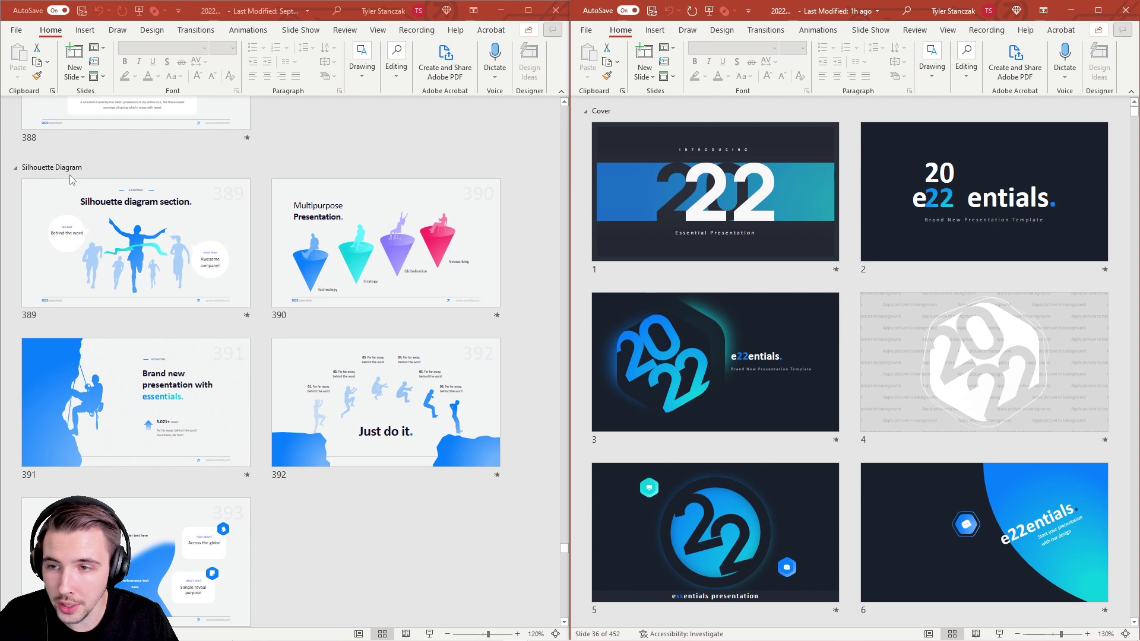
scroll(70, 202, "down", 6)
scroll(45, 351, "down", 12)
scroll(75, 320, "down", 12)
scroll(72, 395, "down", 3)
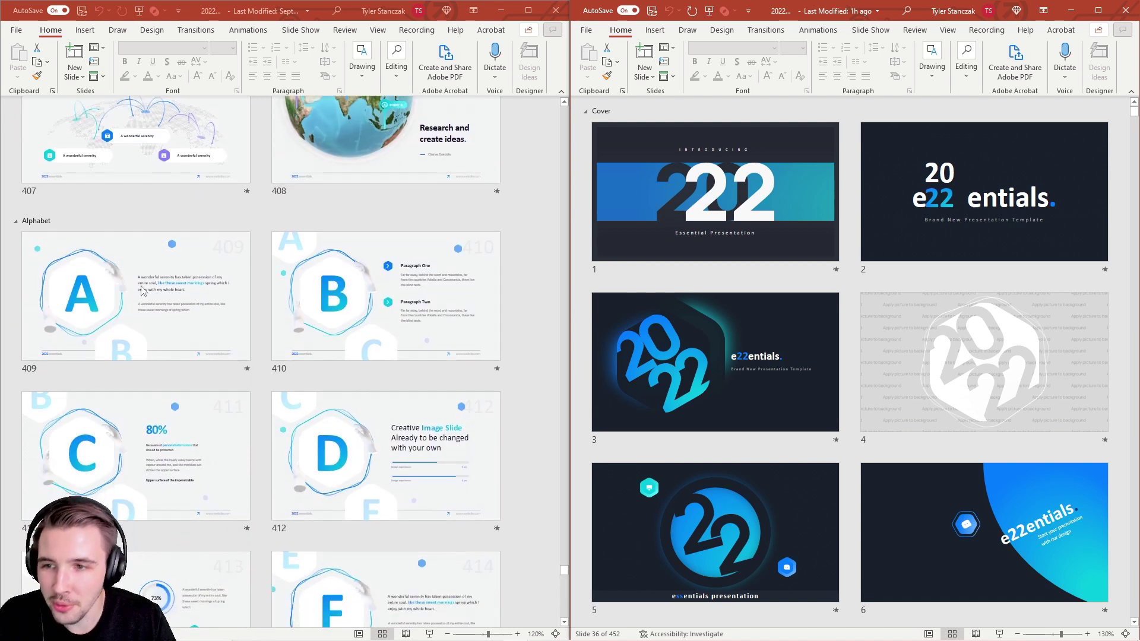
scroll(145, 290, "down", 3)
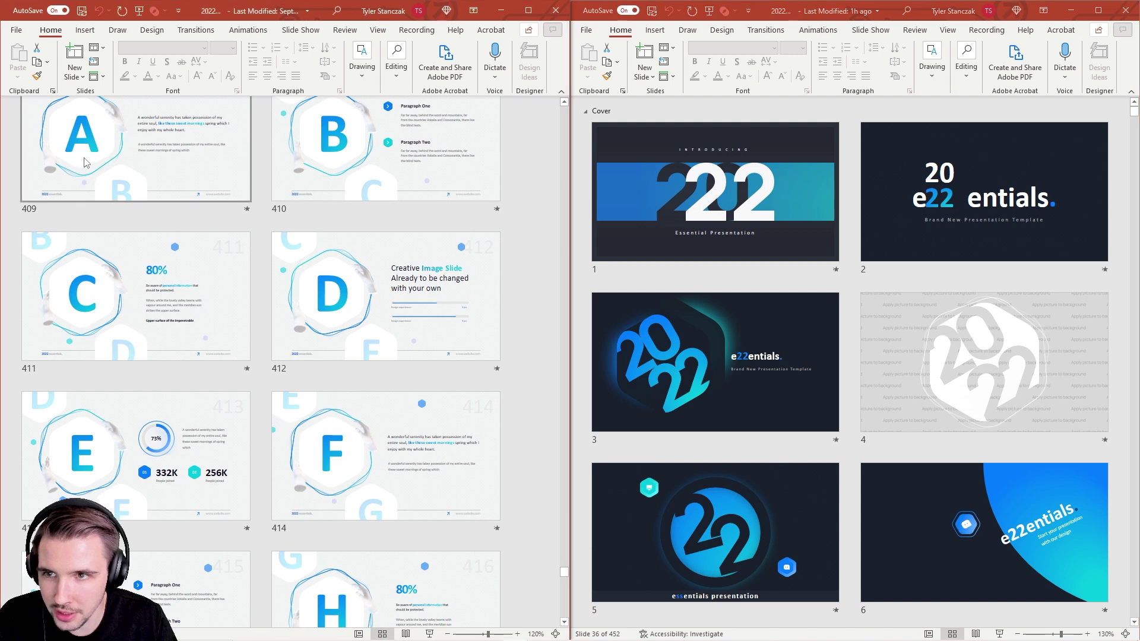
scroll(220, 478, "down", 20)
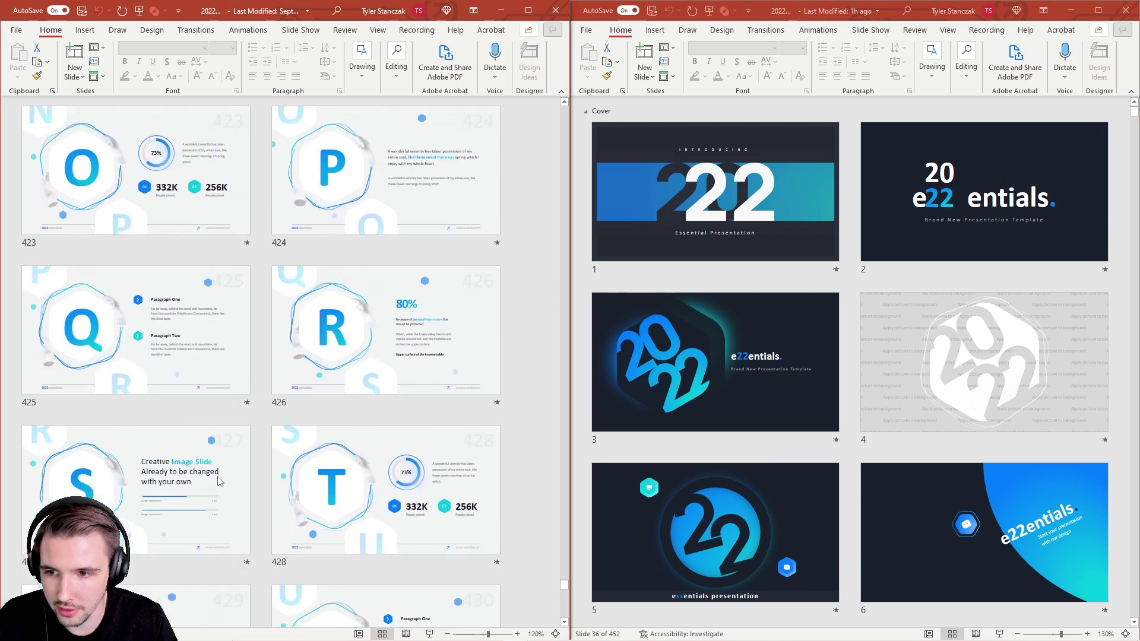
scroll(219, 478, "down", 10)
scroll(165, 348, "up", 2)
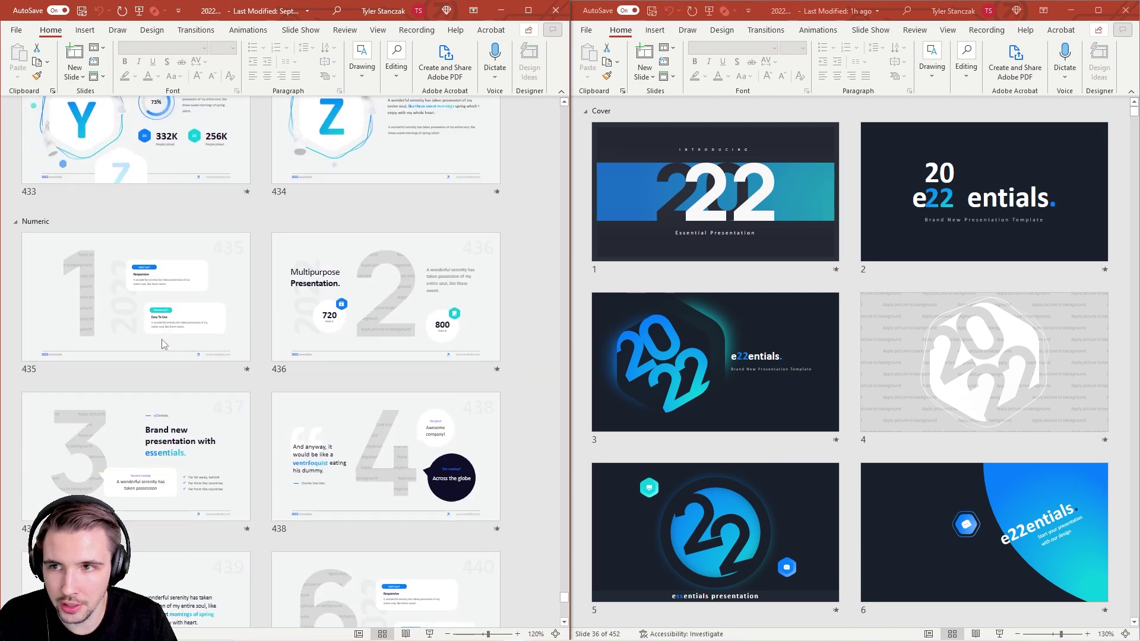
scroll(165, 347, "down", 20)
scroll(165, 357, "up", 5)
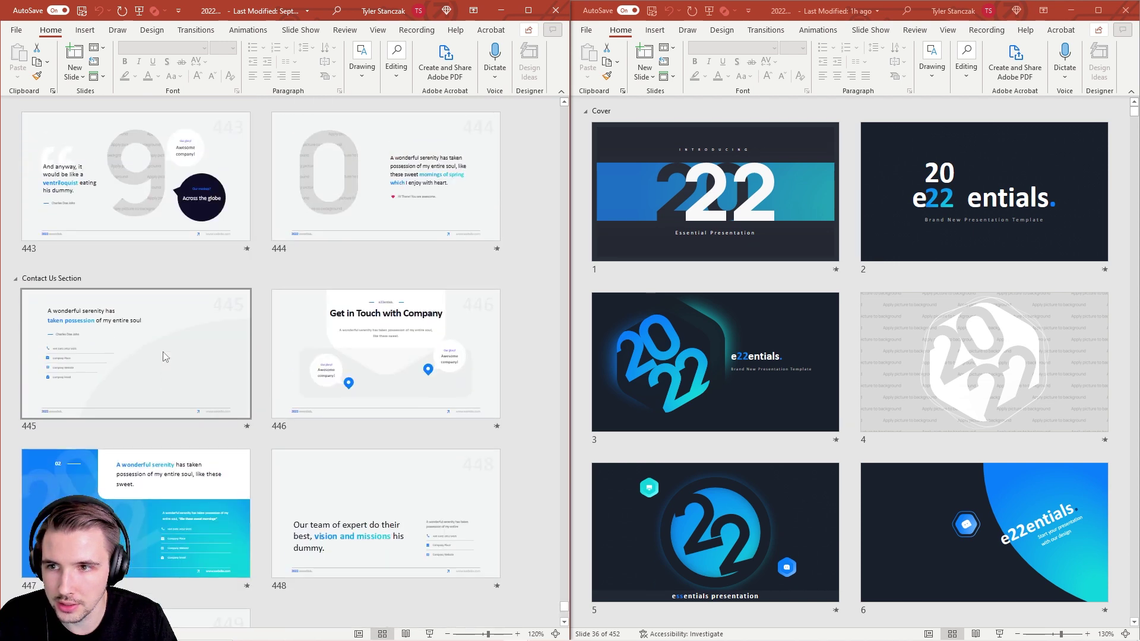
scroll(165, 357, "down", 5)
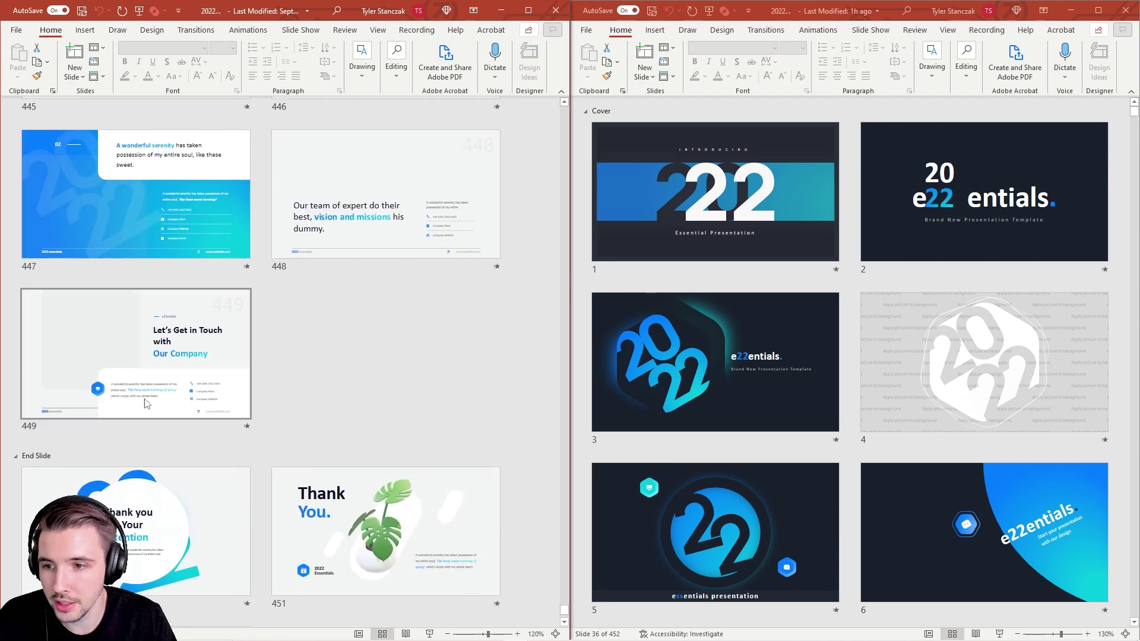
scroll(133, 449, "down", 3)
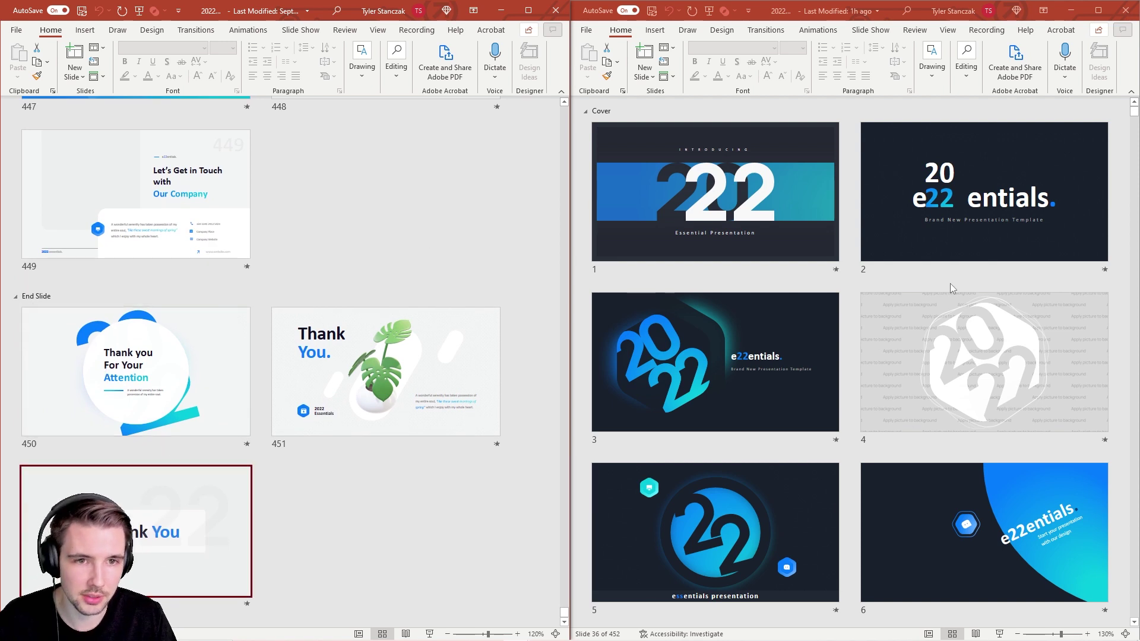
scroll(841, 234, "down", 10)
left_click(1098, 10)
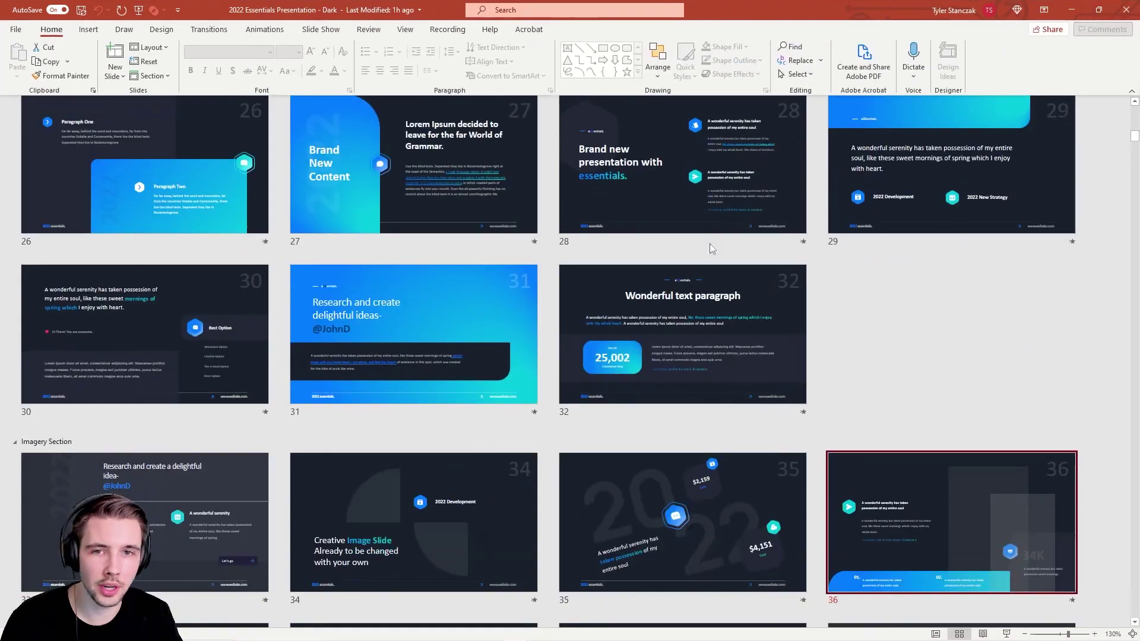
scroll(653, 300, "up", 15)
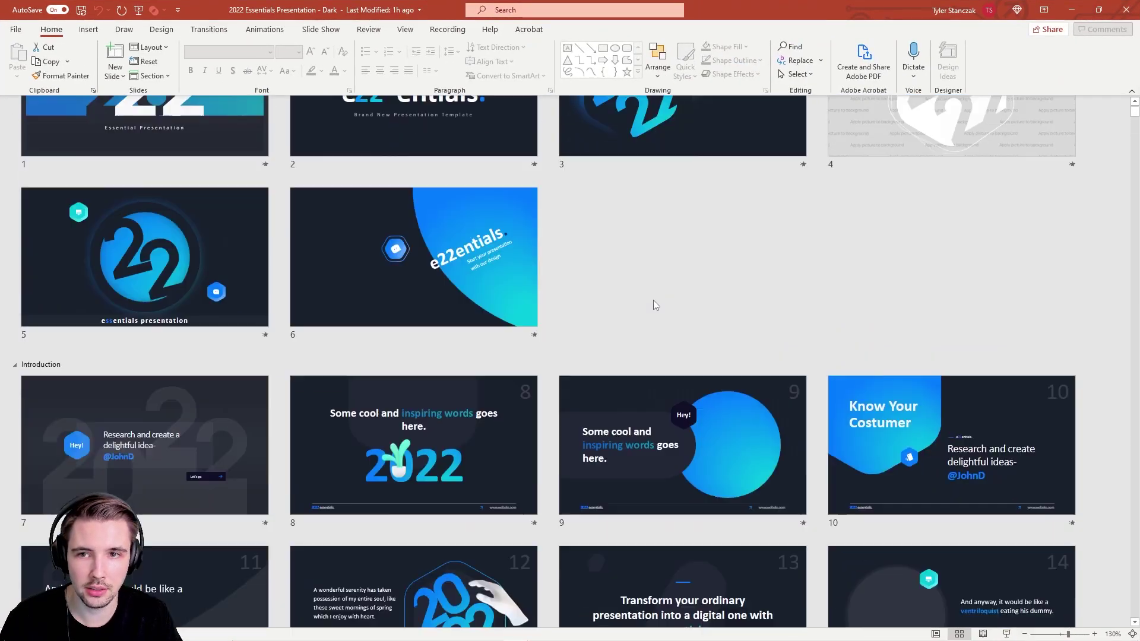
scroll(654, 300, "down", 12)
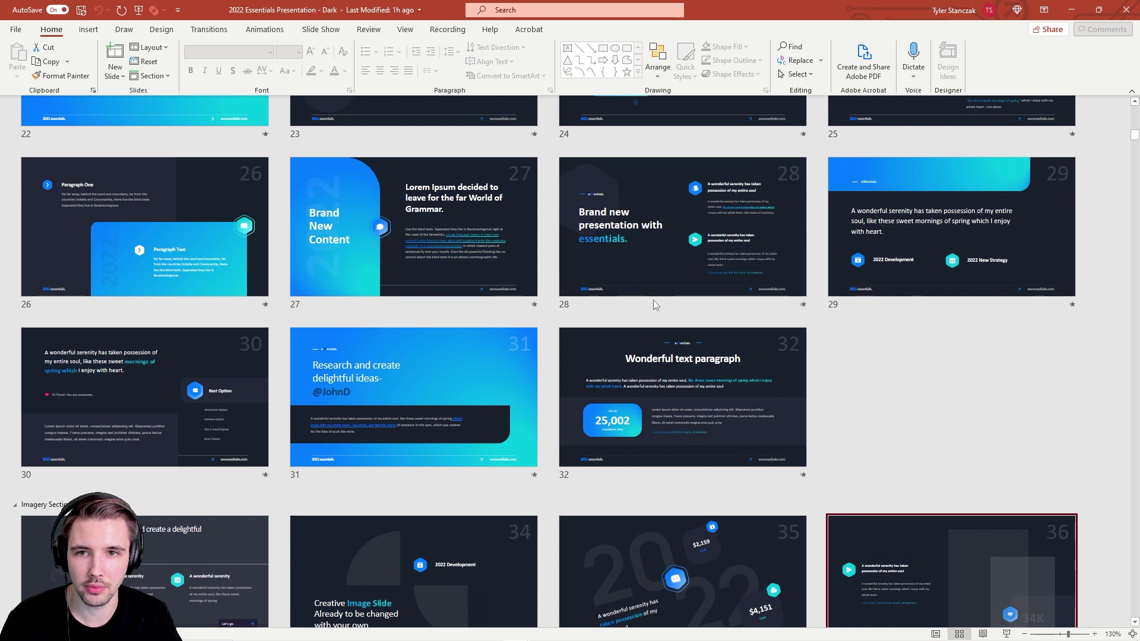
scroll(653, 300, "down", 8)
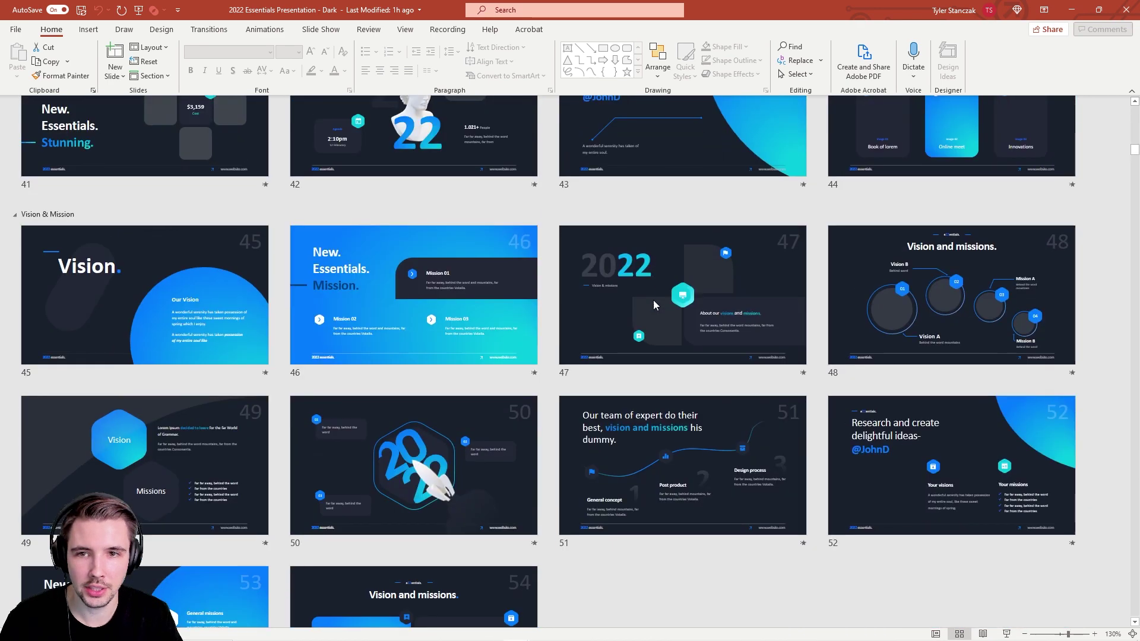
scroll(653, 300, "down", 10)
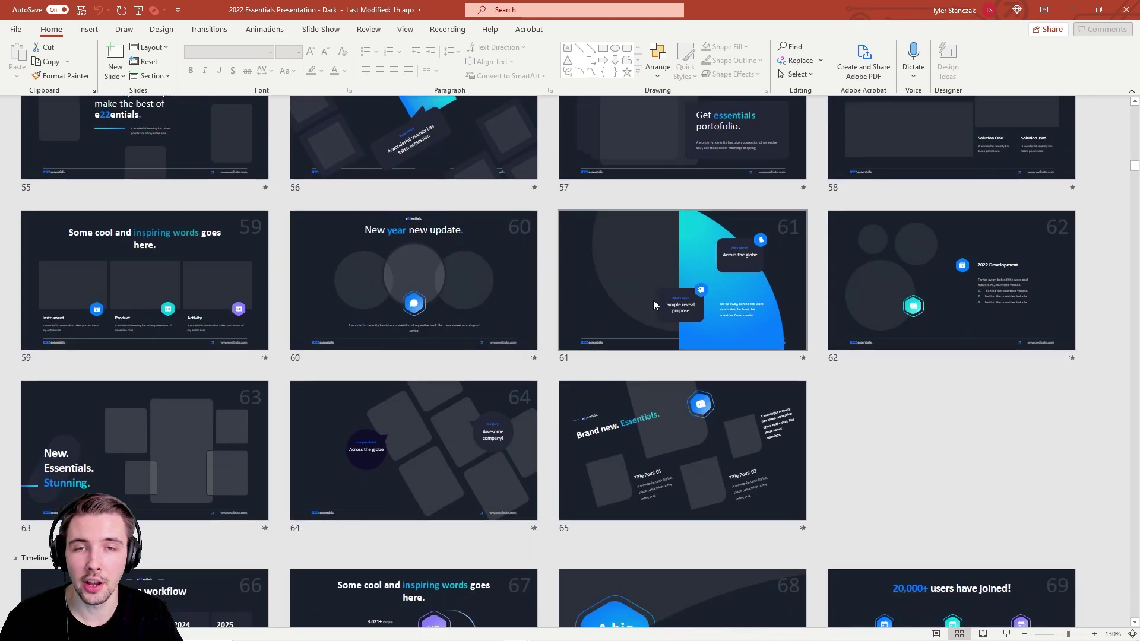
scroll(653, 301, "down", 12)
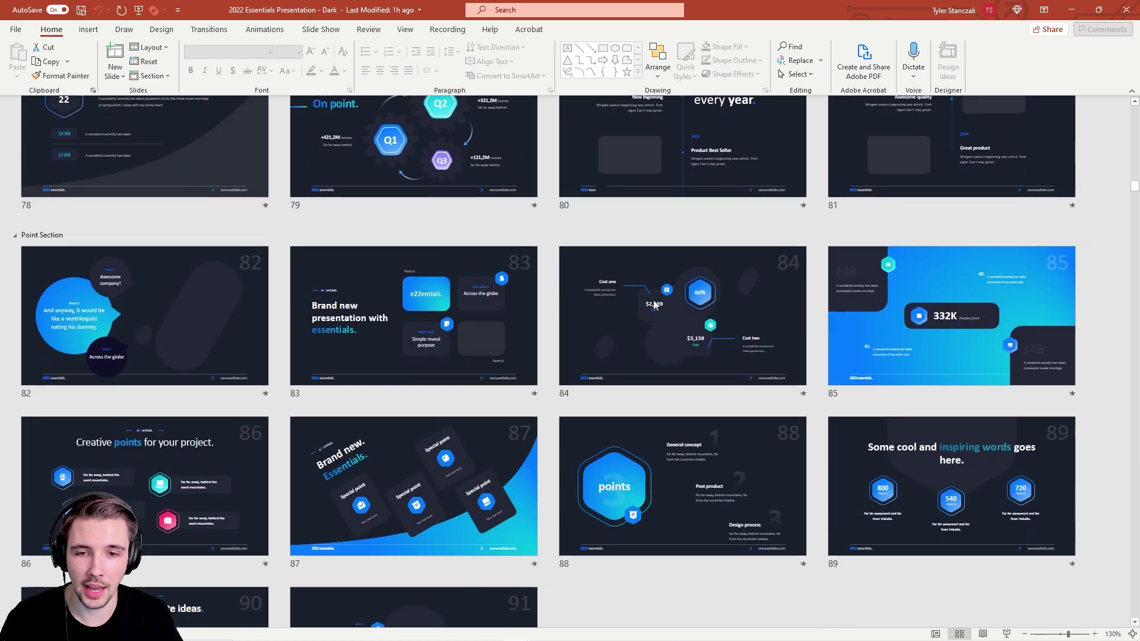
scroll(655, 305, "down", 10)
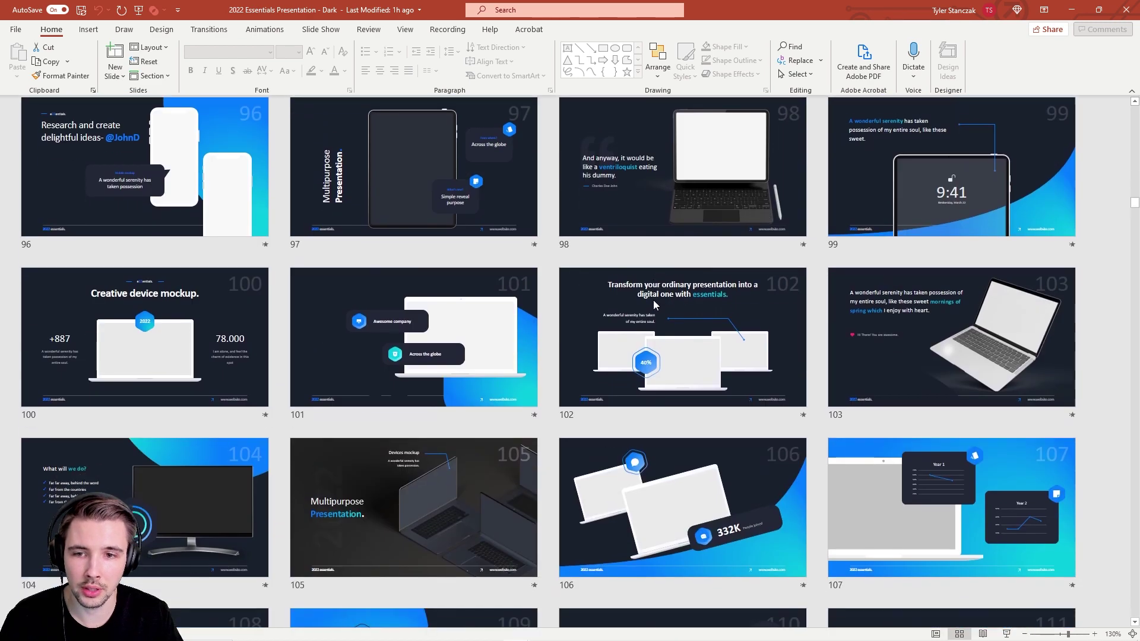
scroll(654, 305, "down", 8)
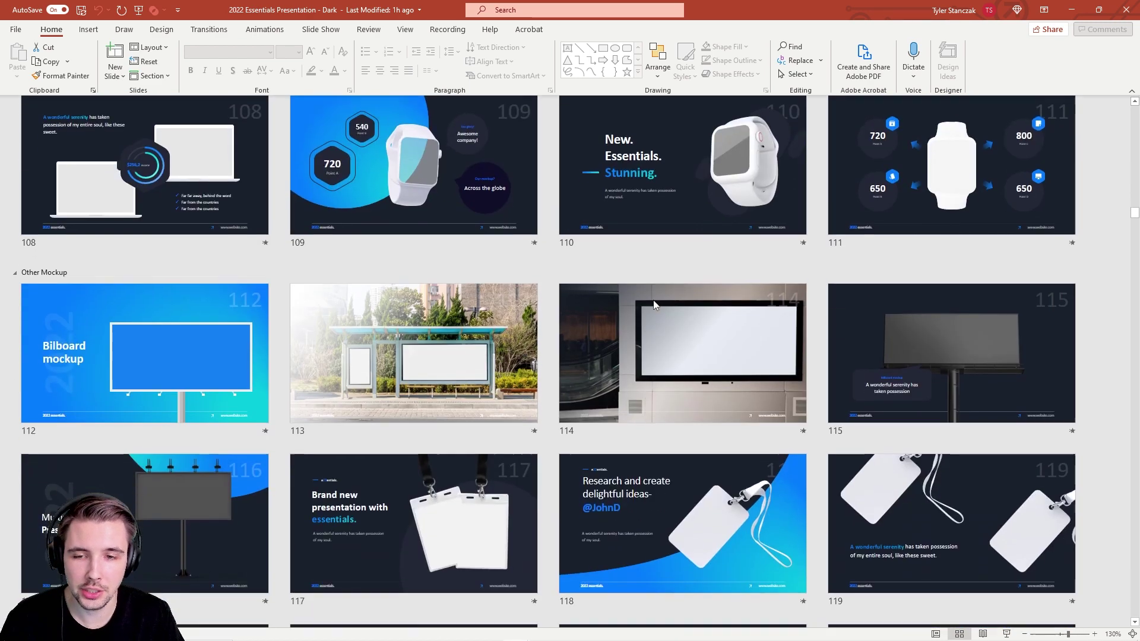
scroll(655, 304, "down", 10)
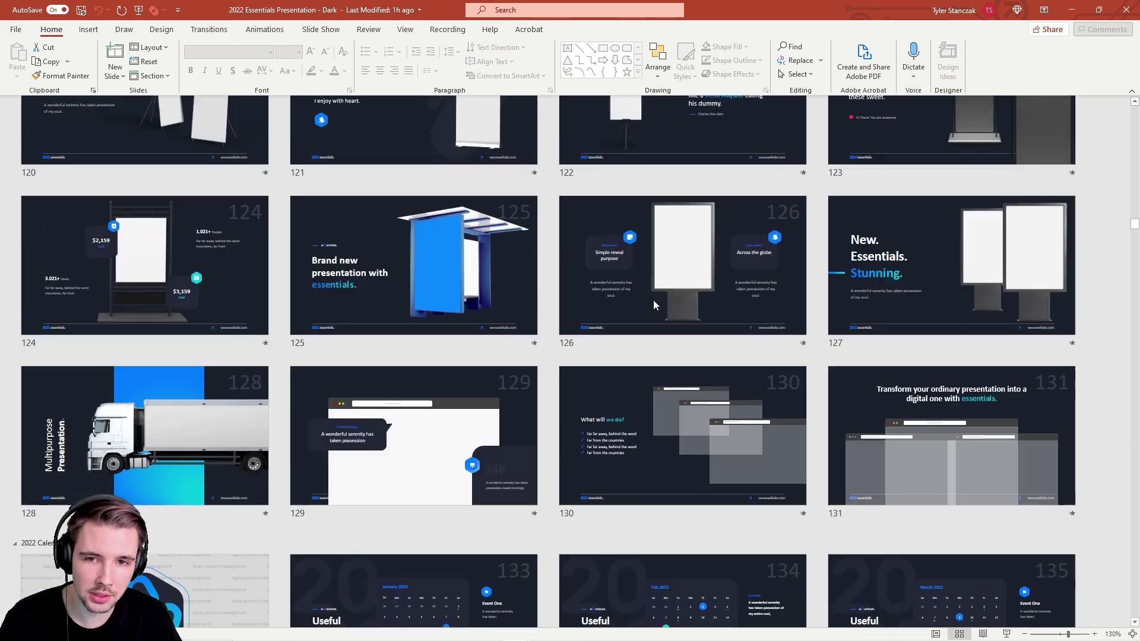
scroll(655, 305, "down", 10)
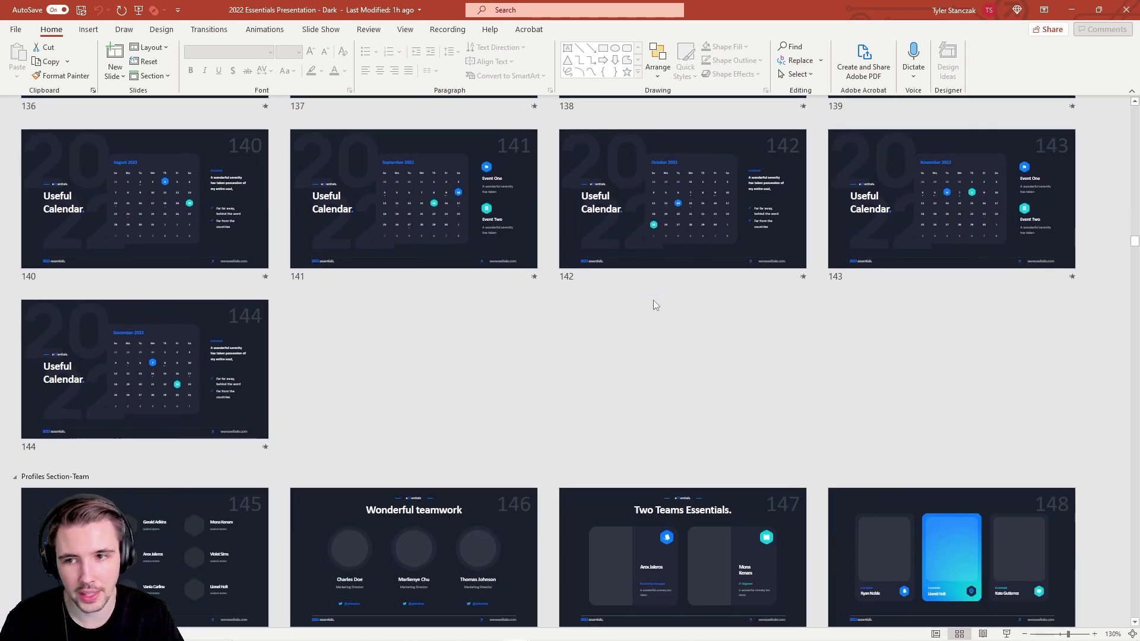
scroll(653, 305, "down", 8)
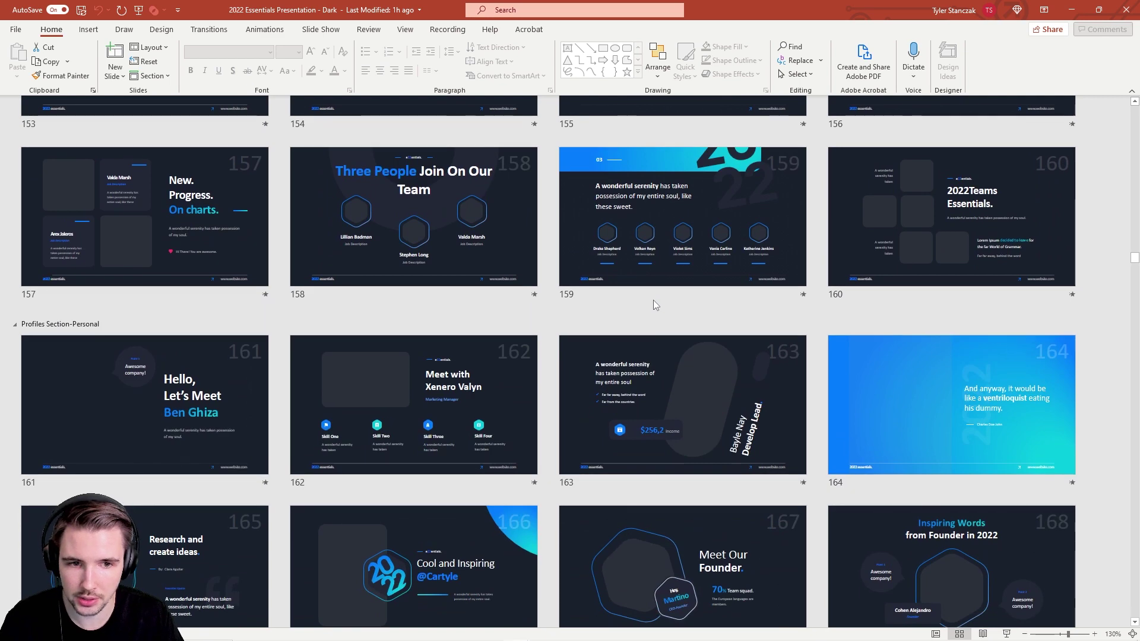
scroll(654, 304, "down", 8)
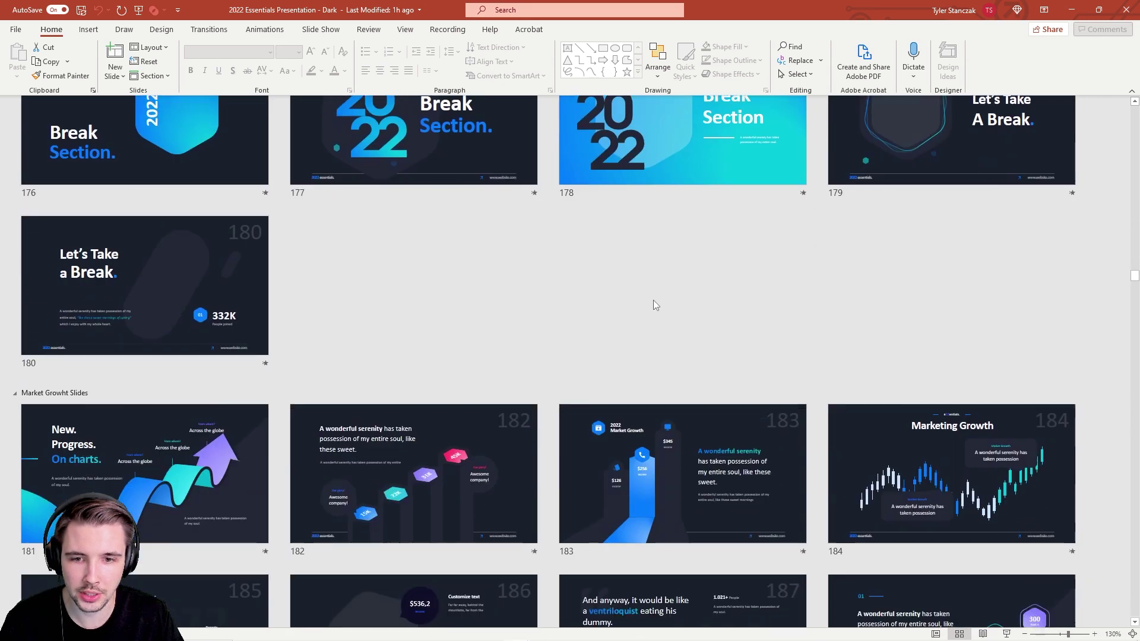
scroll(653, 305, "down", 3)
scroll(654, 305, "down", 9)
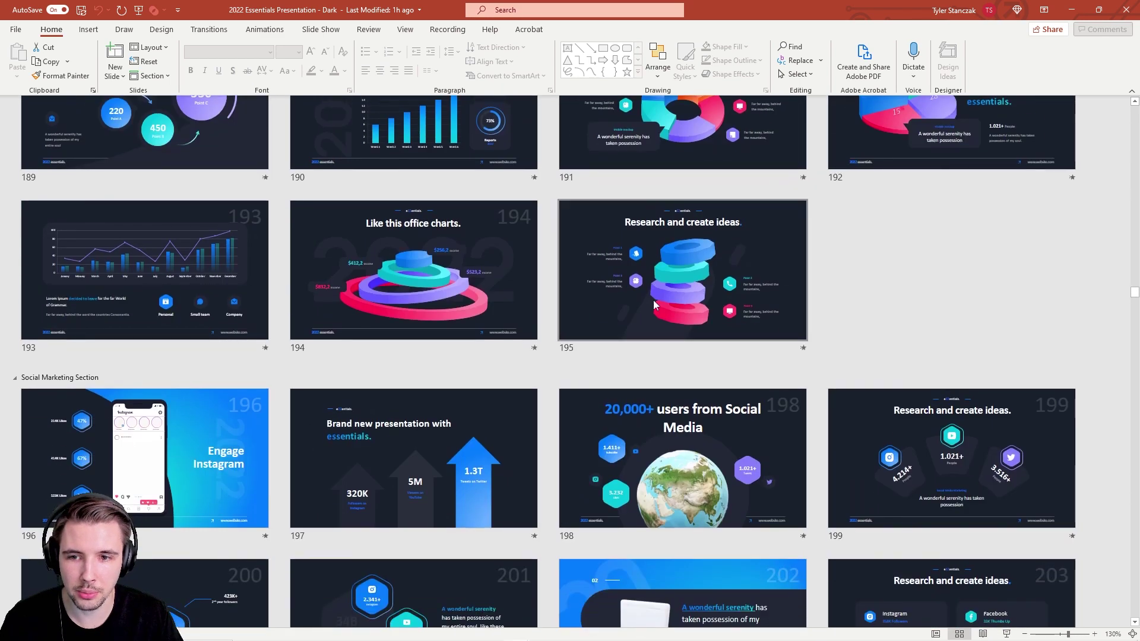
scroll(653, 305, "down", 10)
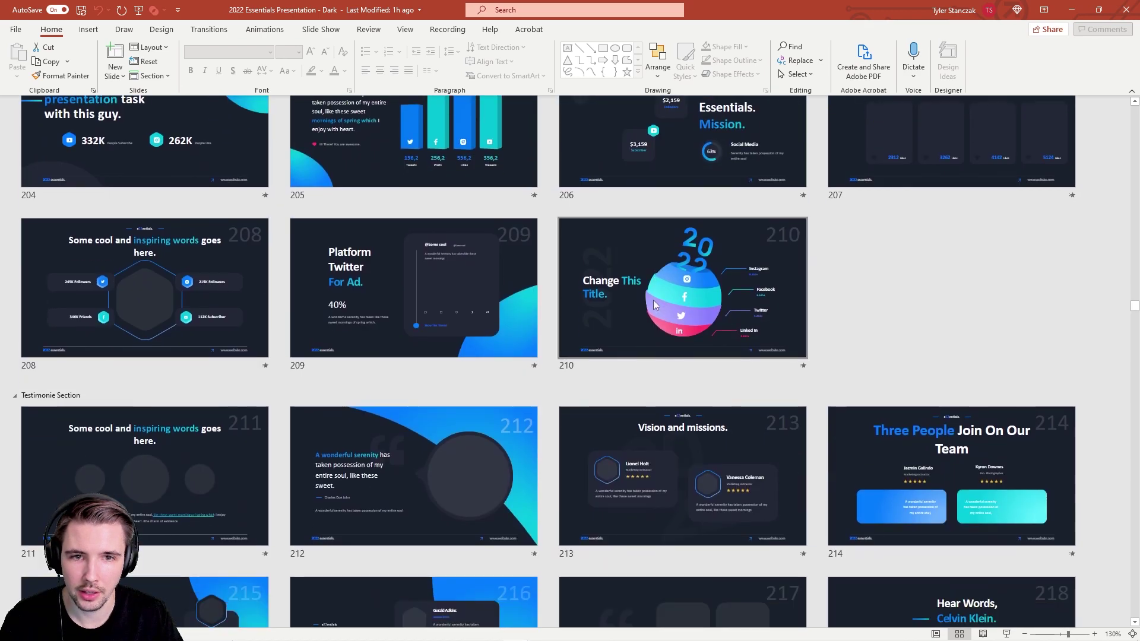
scroll(654, 300, "up", 4)
left_click(650, 155)
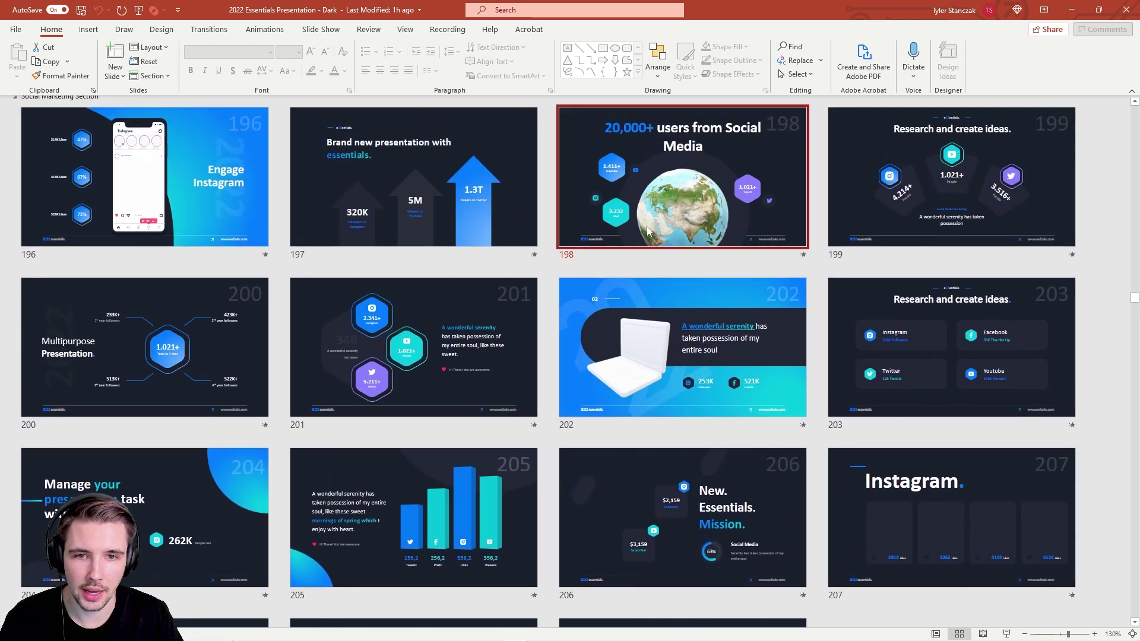
scroll(648, 231, "down", 7)
scroll(654, 227, "down", 12)
scroll(651, 230, "down", 10)
scroll(651, 232, "down", 10)
scroll(649, 232, "down", 10)
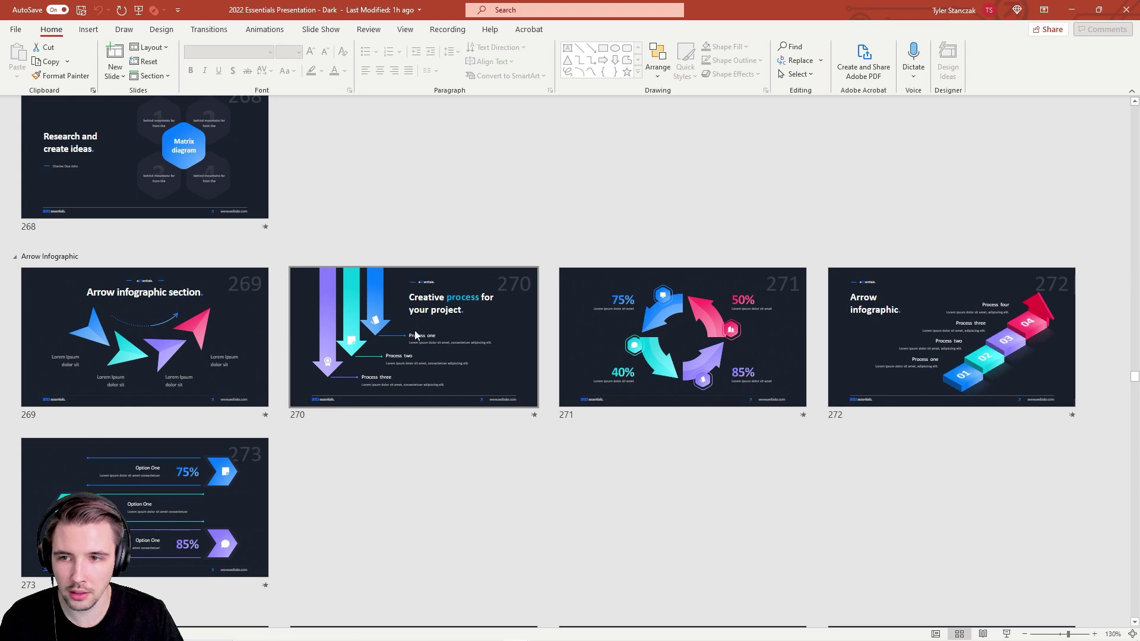
scroll(416, 335, "down", 15)
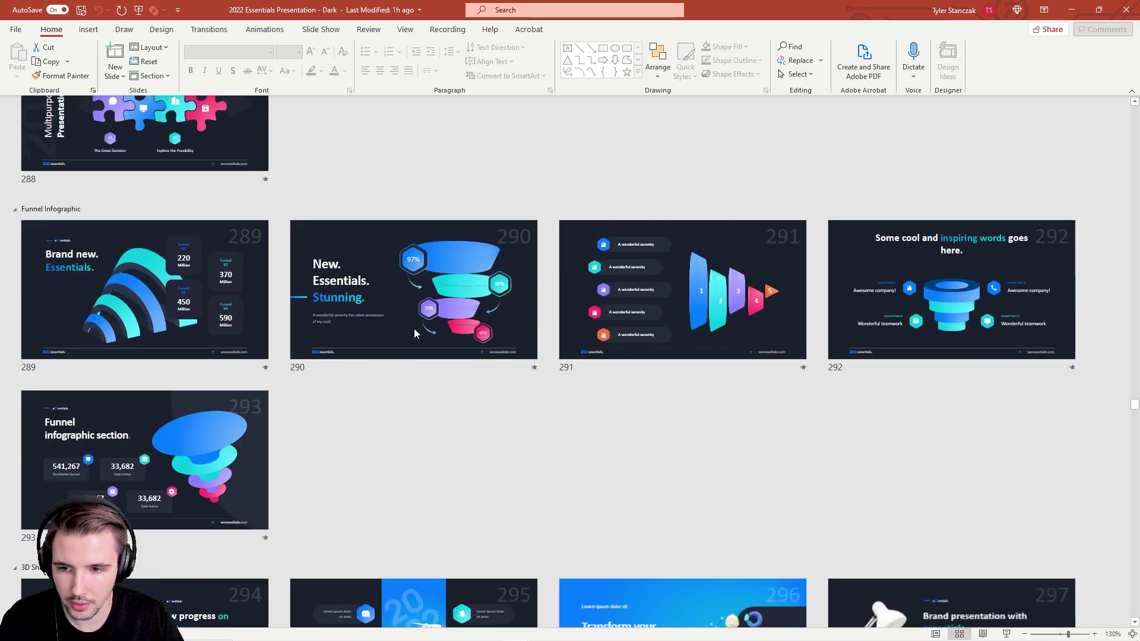
scroll(414, 331, "down", 12)
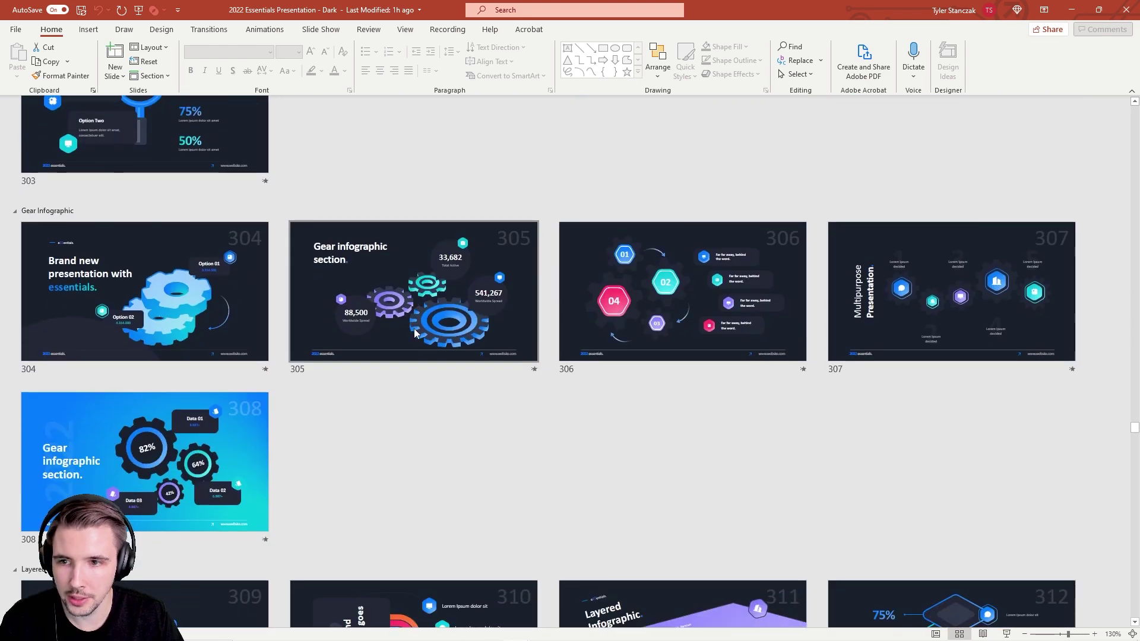
scroll(415, 331, "down", 20)
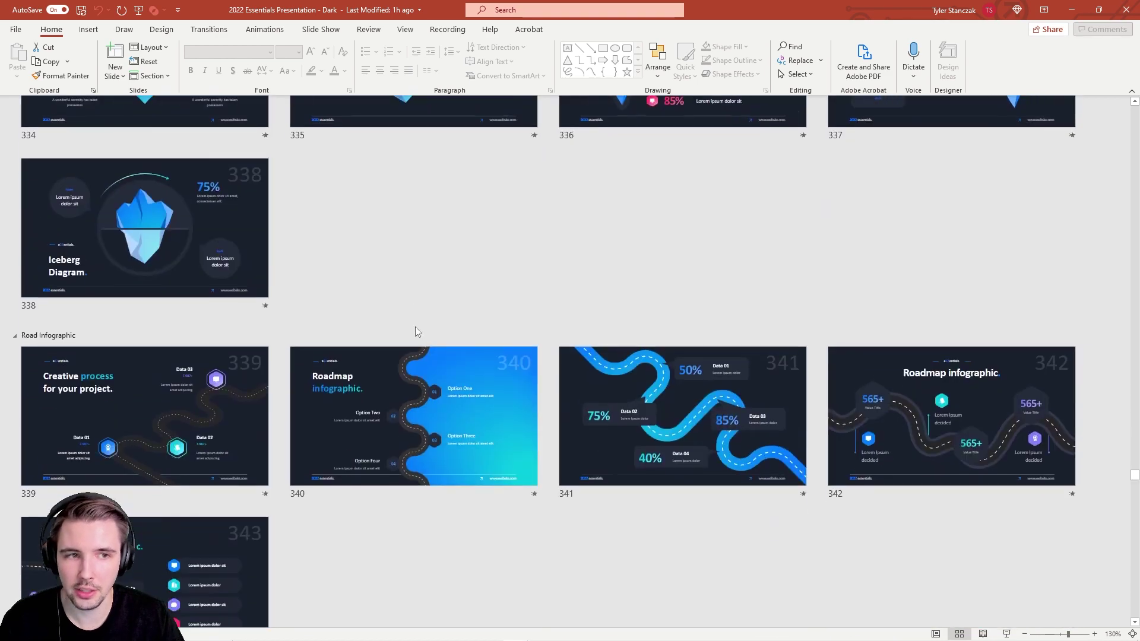
scroll(418, 332, "down", 15)
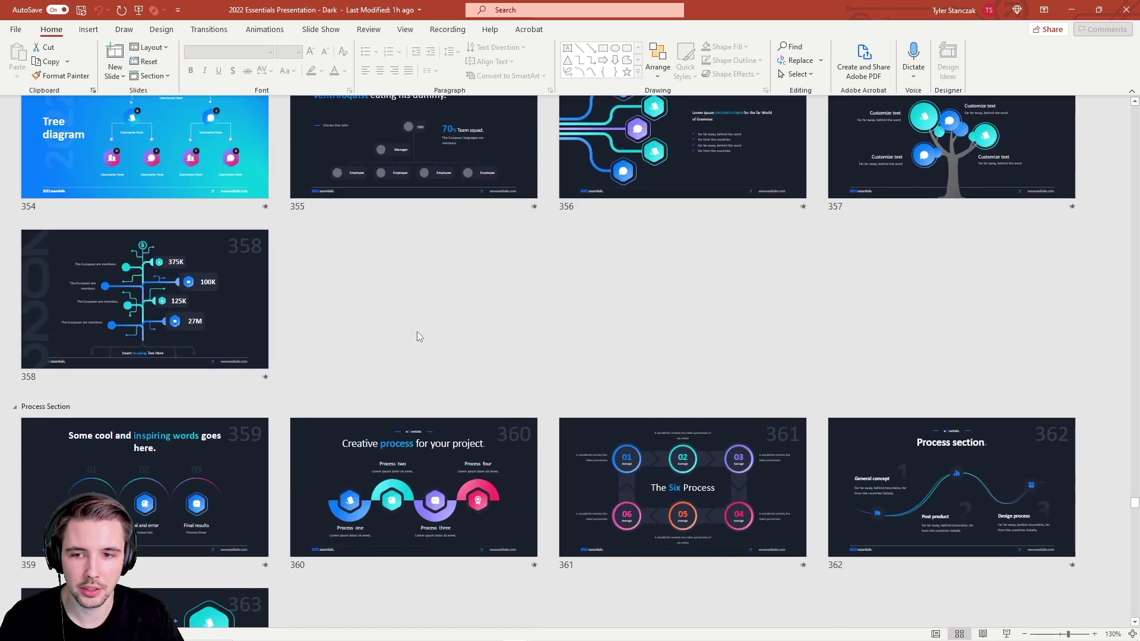
scroll(416, 332, "down", 20)
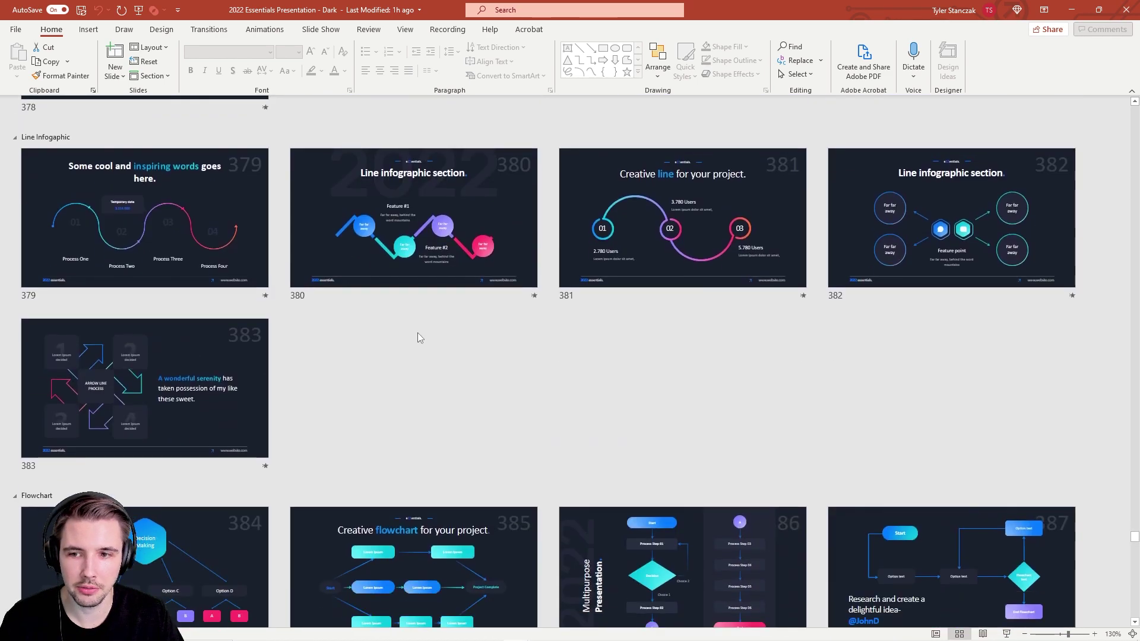
scroll(418, 337, "down", 20)
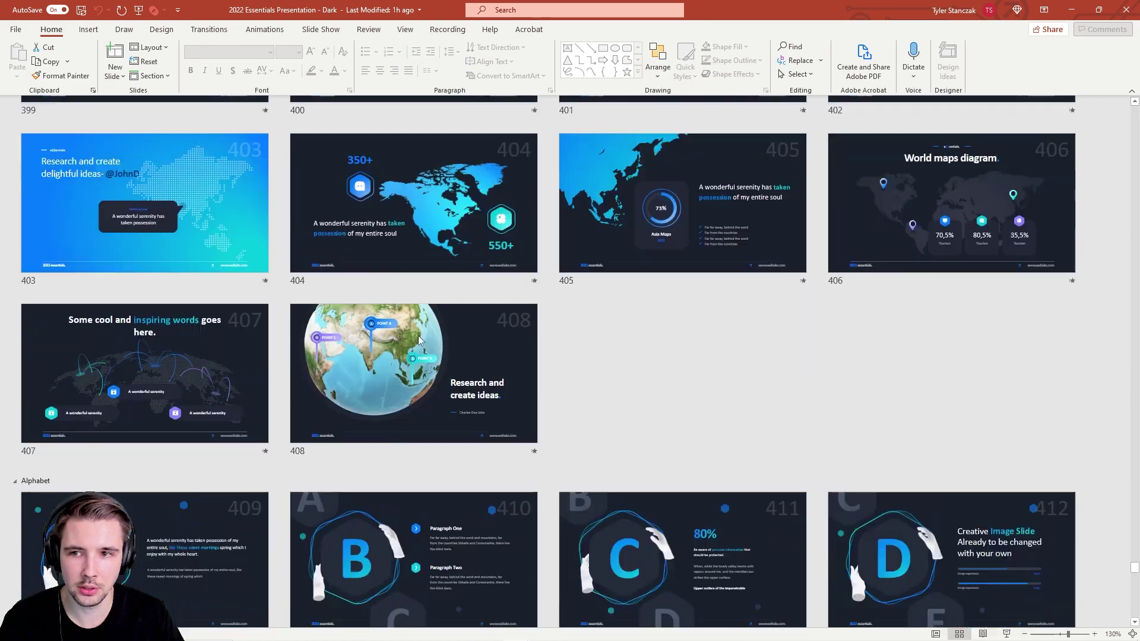
scroll(418, 336, "down", 15)
scroll(418, 335, "up", 20)
left_click(201, 435)
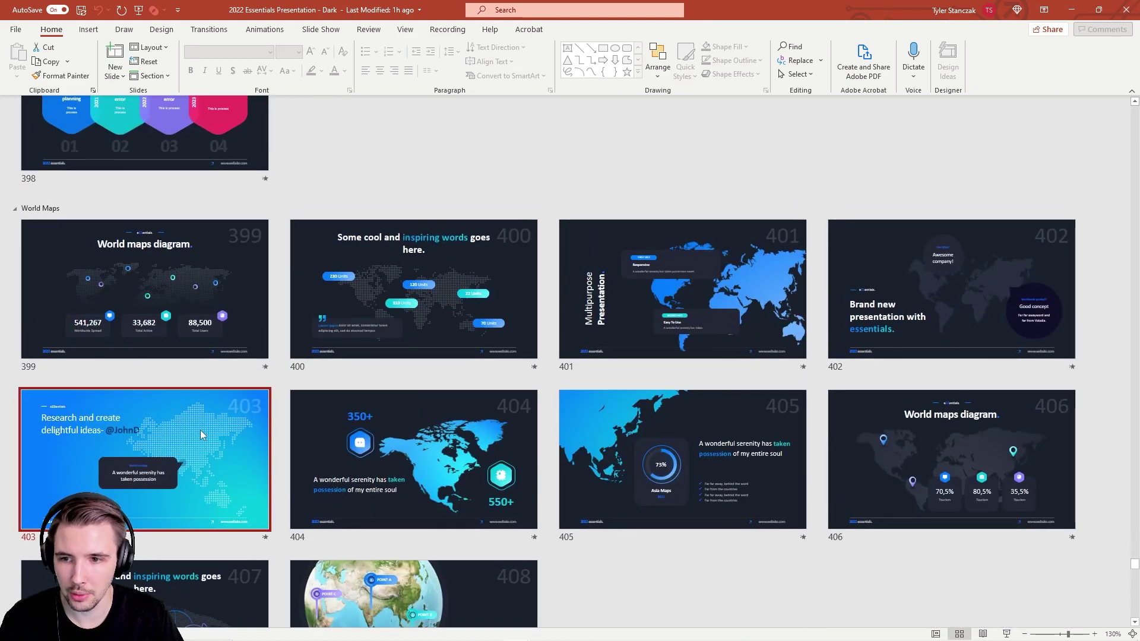
scroll(356, 386, "down", 15)
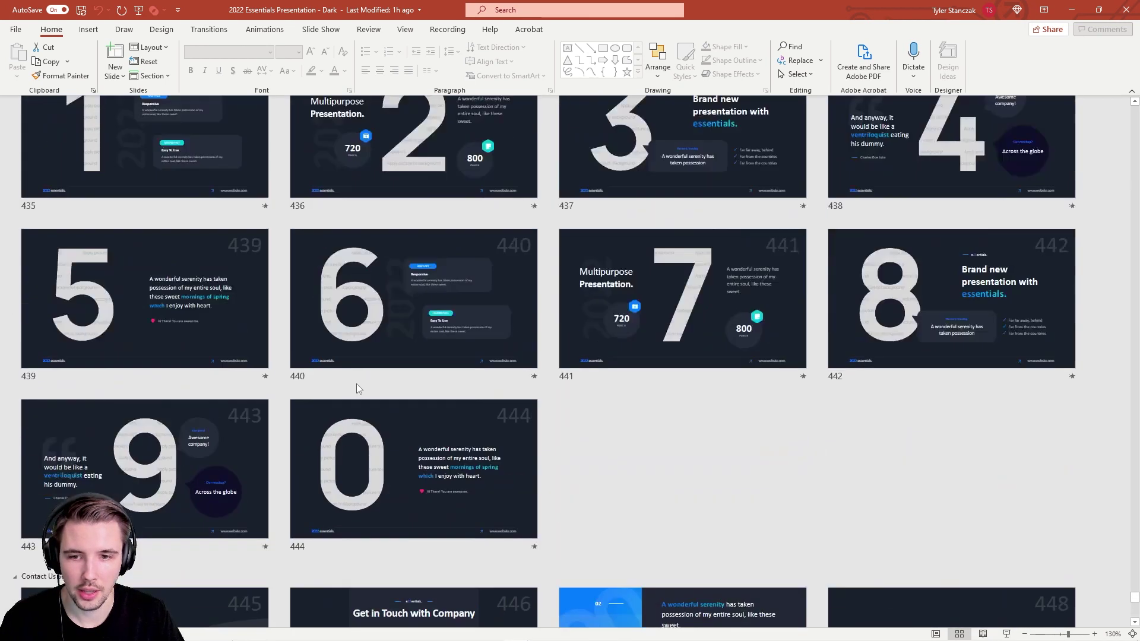
scroll(357, 386, "down", 5)
Step: Open Thank You slide 451, rotate its 3D plant, then undo to keep the original pose
left_click(418, 516)
double_click(418, 517)
left_click(644, 390)
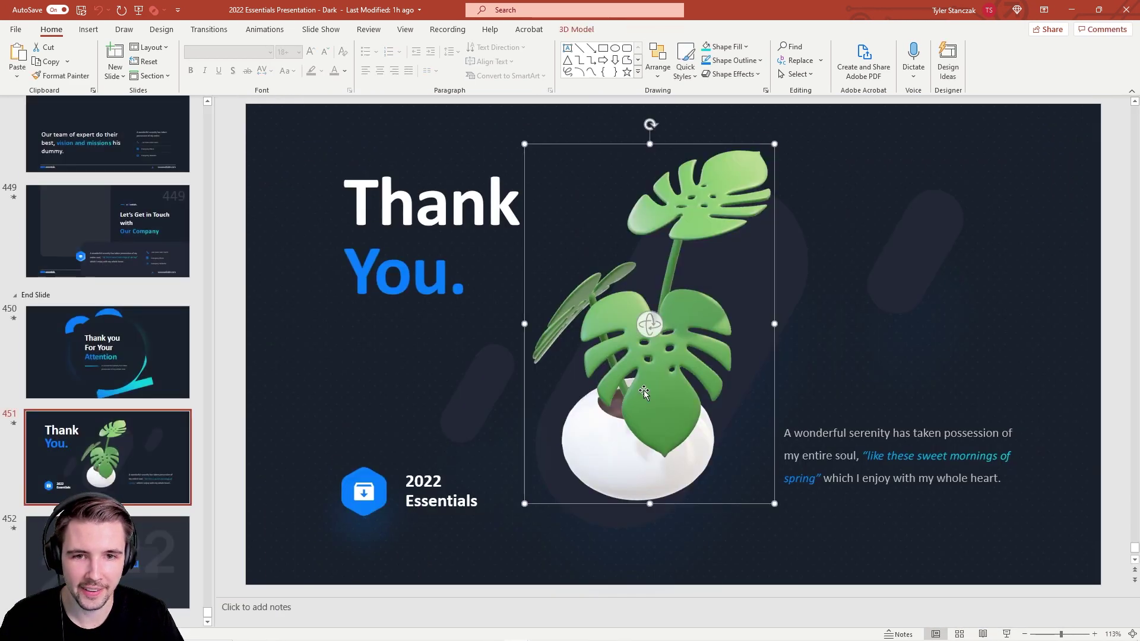
left_click_drag(650, 324, 720, 285)
key("ctrl+z")
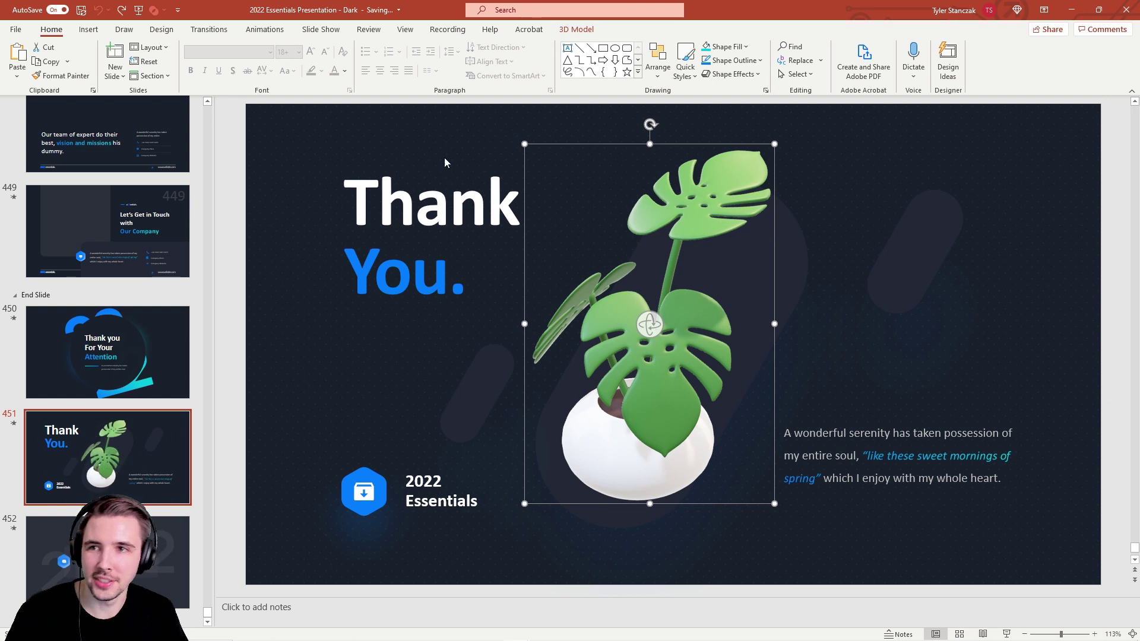
left_click(237, 118)
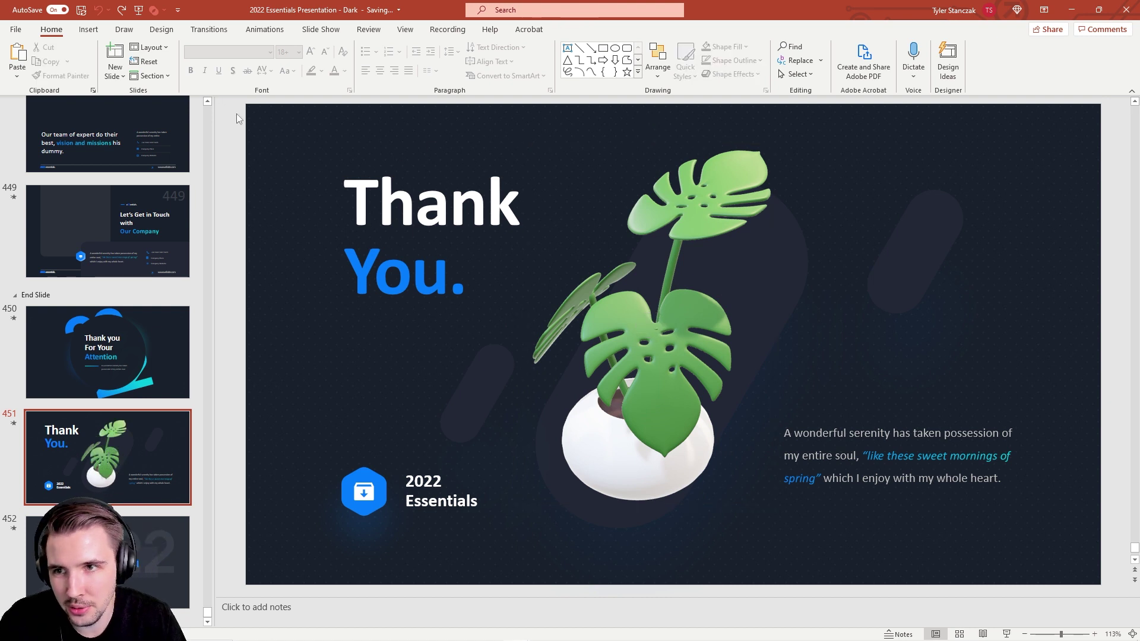
left_click(652, 343)
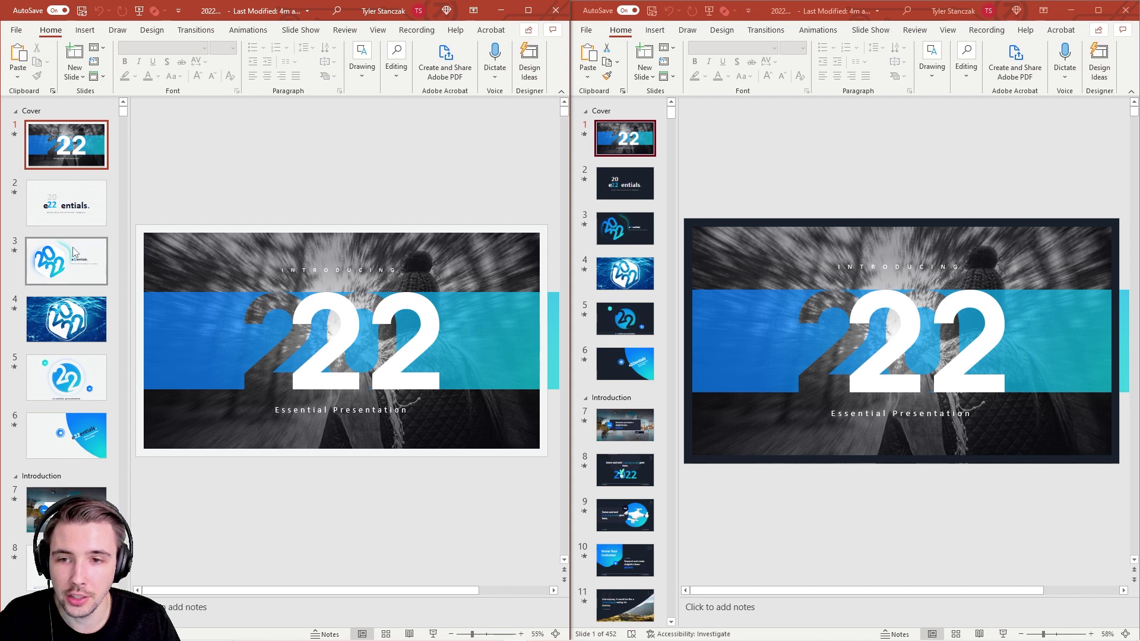
Step: Scroll the left thumbnail pane to compare the light and dark decks' slides
scroll(73, 253, "down", 5)
scroll(75, 259, "up", 3)
scroll(75, 259, "up", 2)
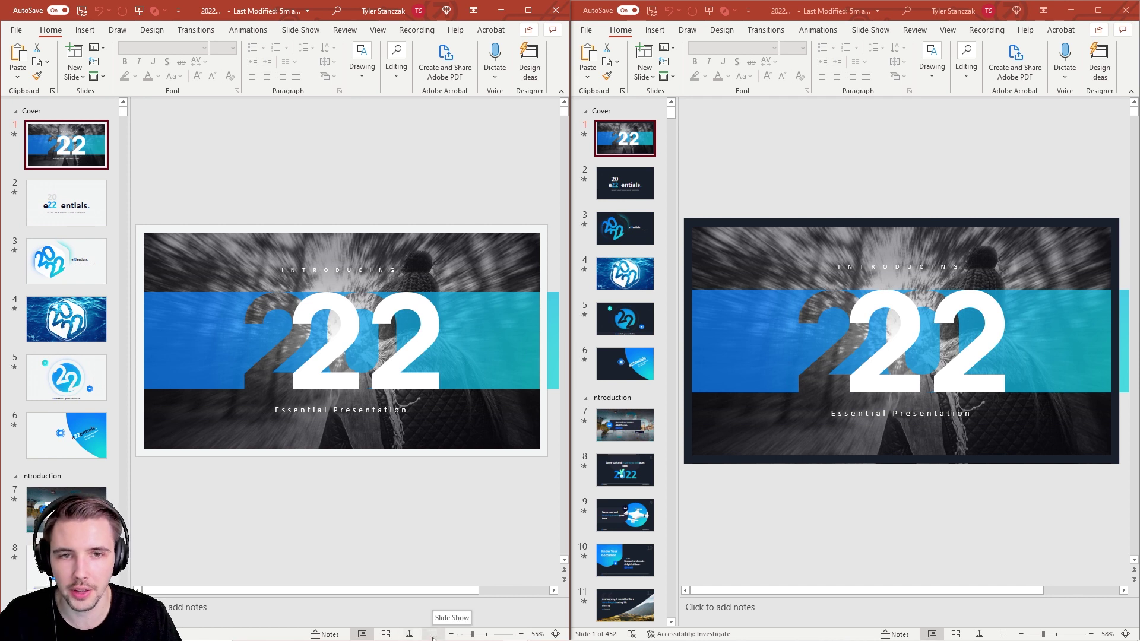
scroll(67, 345, "down", 2)
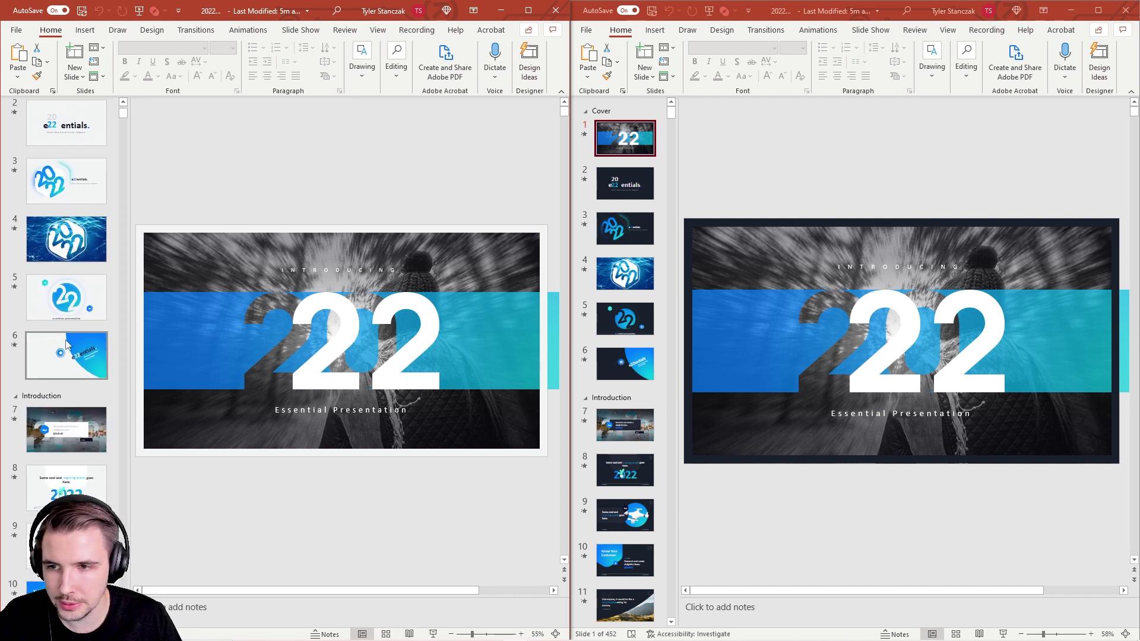
scroll(67, 345, "down", 8)
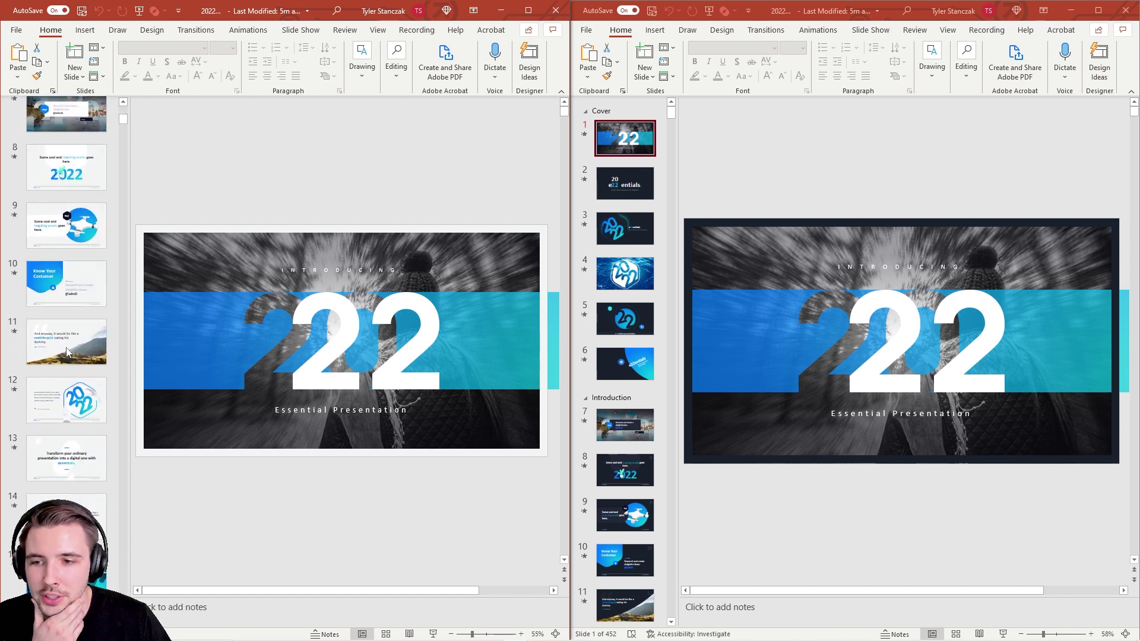
scroll(67, 372, "down", 20)
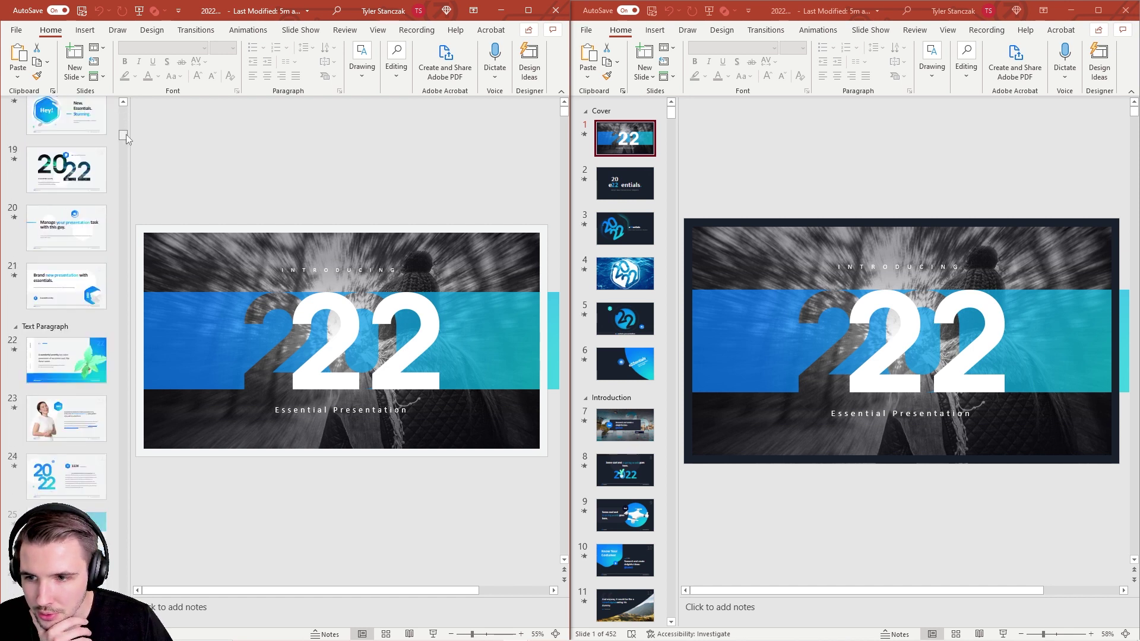
scroll(625, 332, "down", 20)
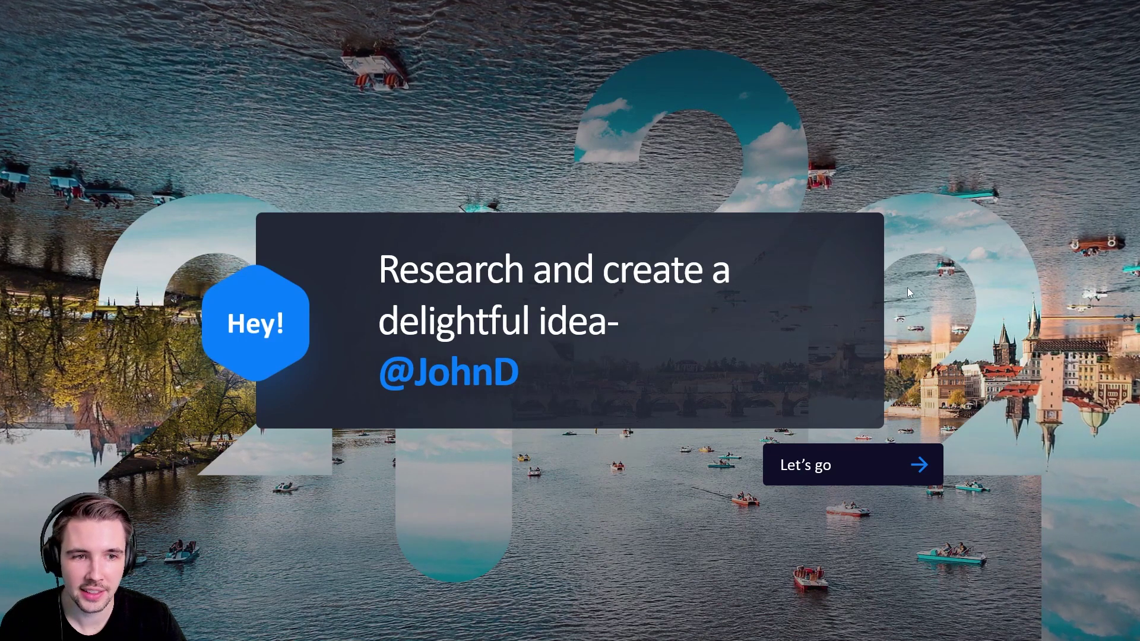
Step: Advance the slide show to slides 8 and 9
key("Right")
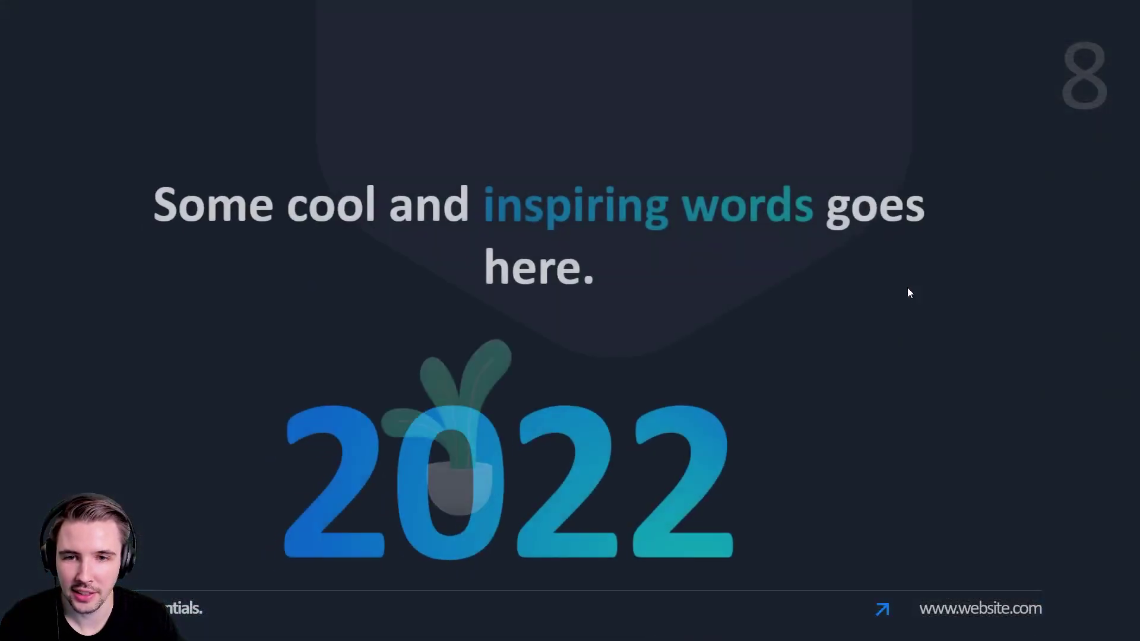
key("Right")
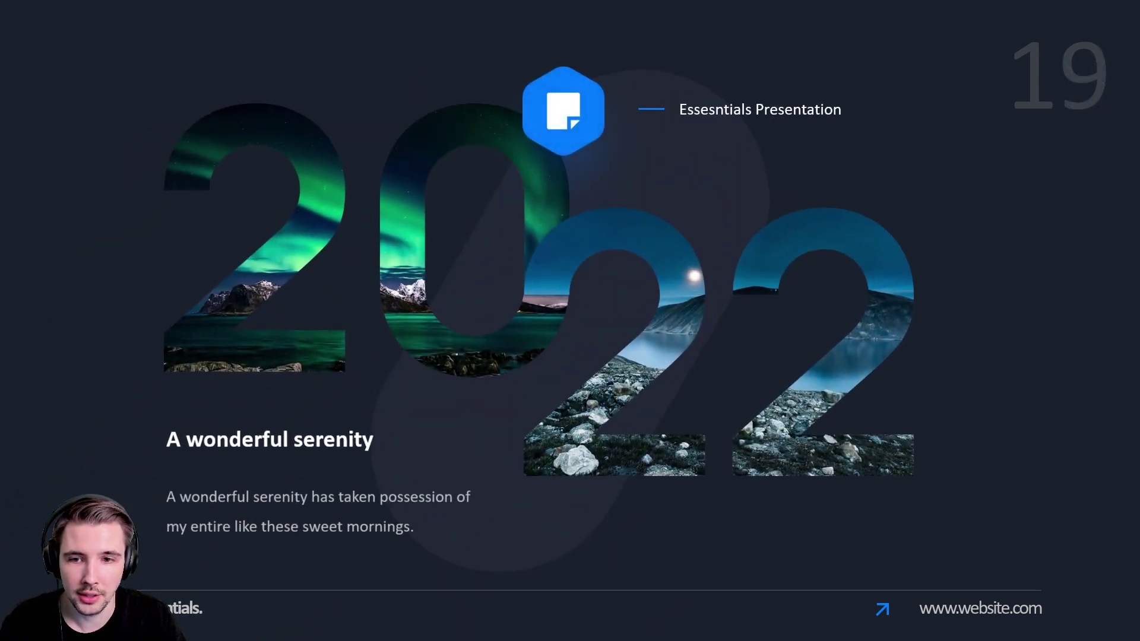
Step: Advance the slide show from slide 20 through to slide 33, the mountain-lake photo slide
key("Right")
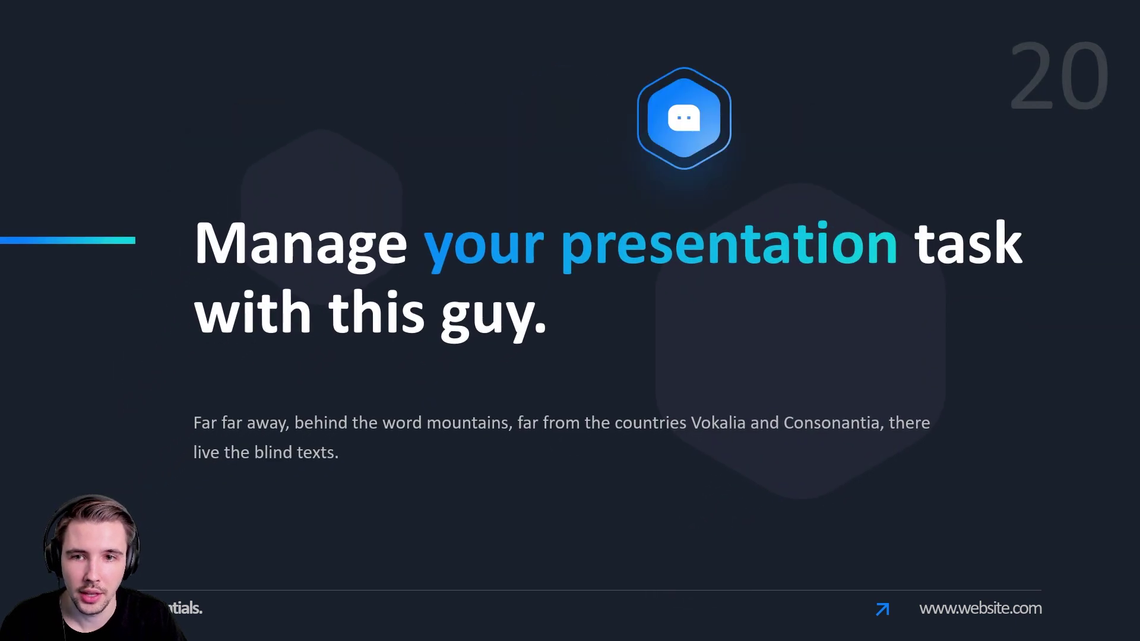
key("Right")
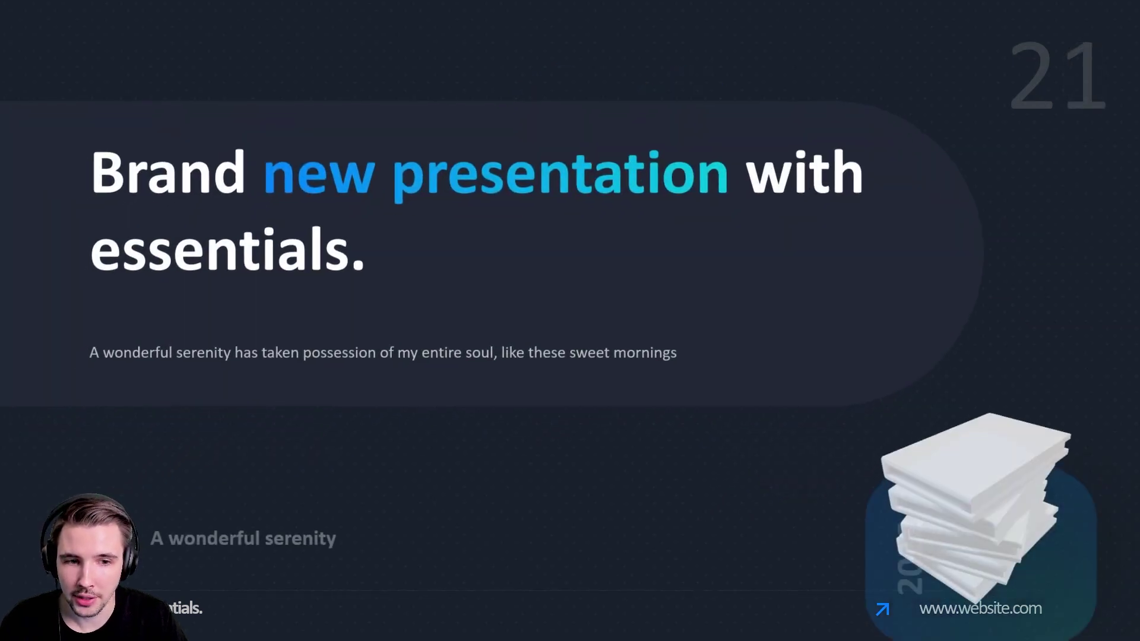
key("Right")
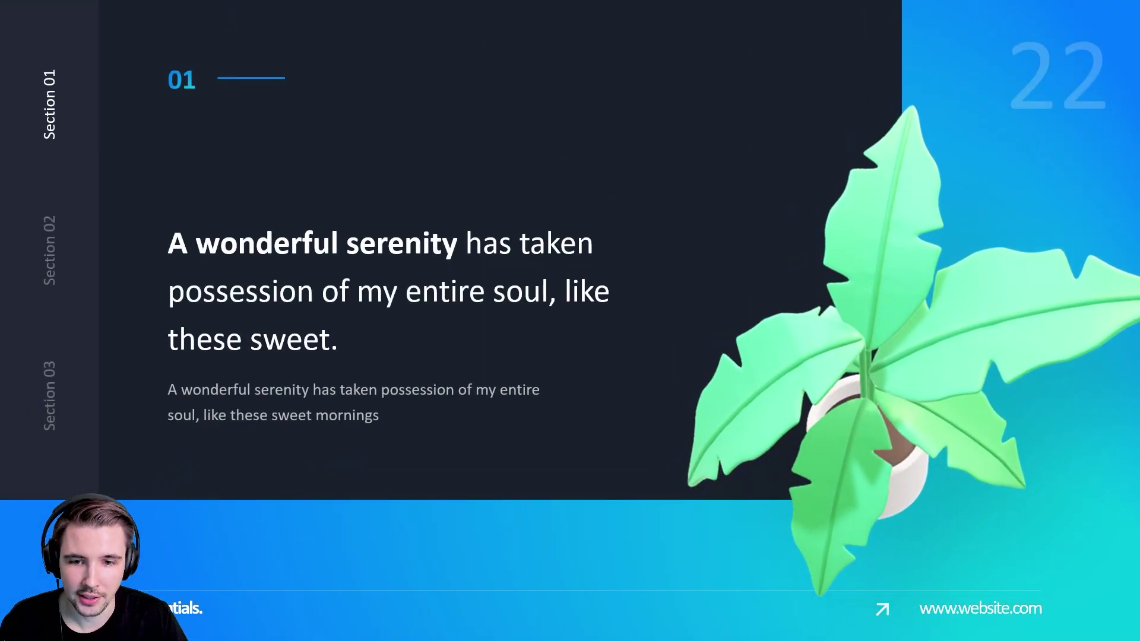
key("Right")
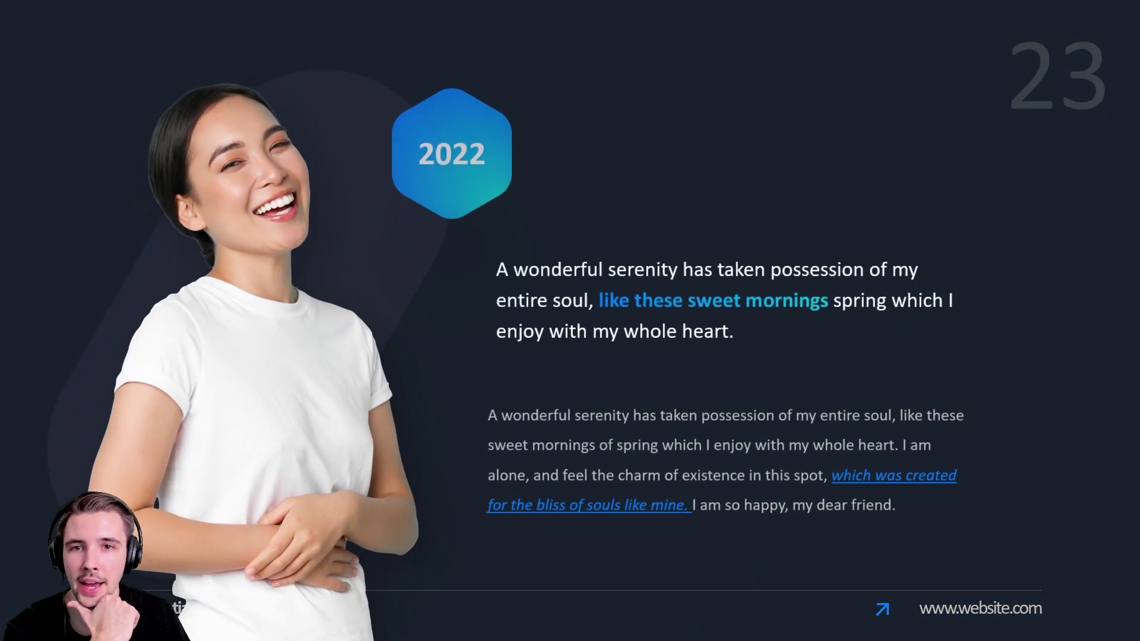
key("Right")
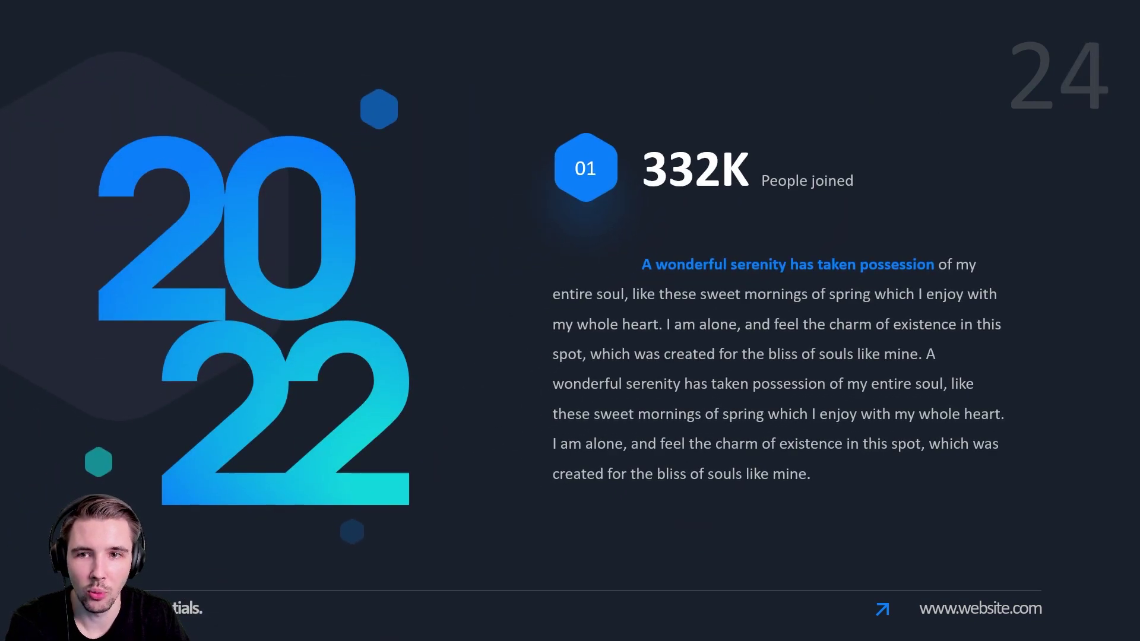
key("Right")
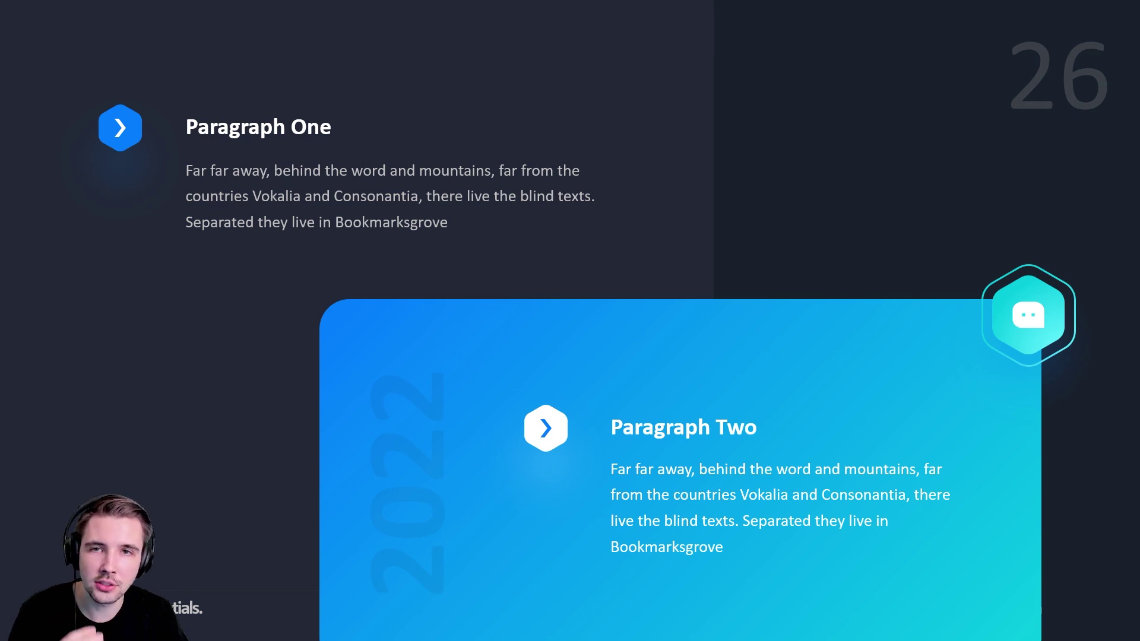
key("Right")
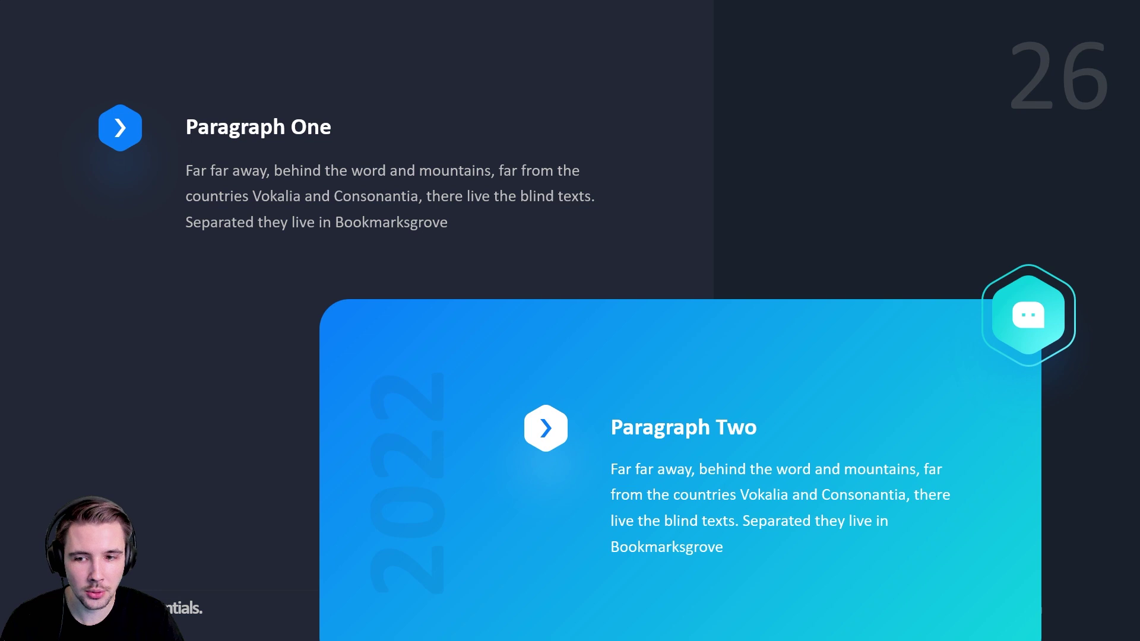
key("Right")
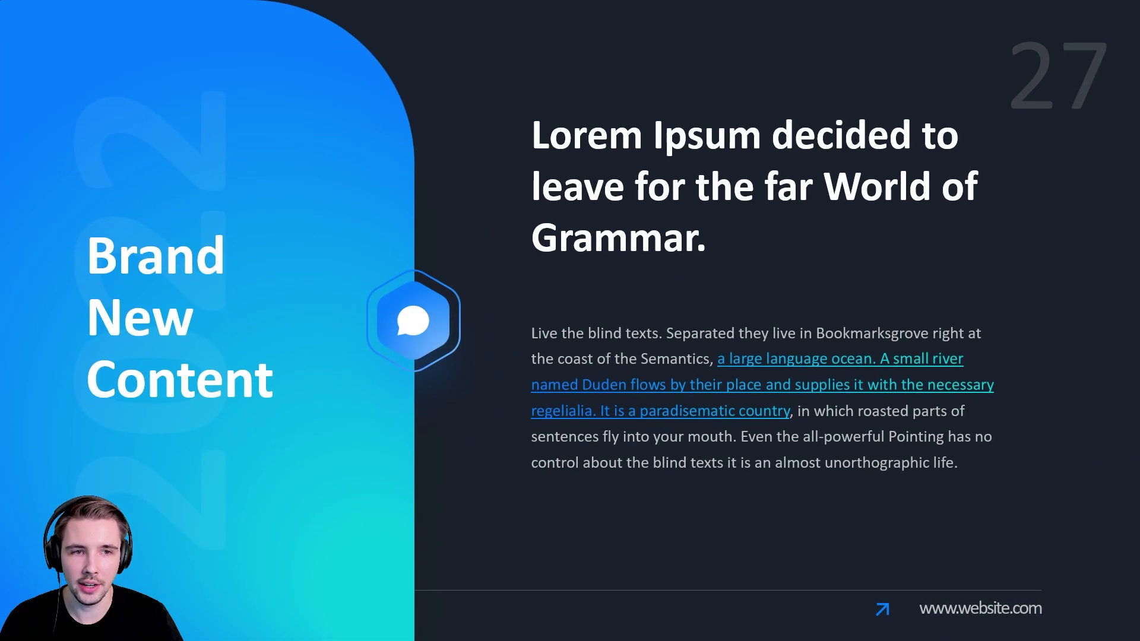
key("Right")
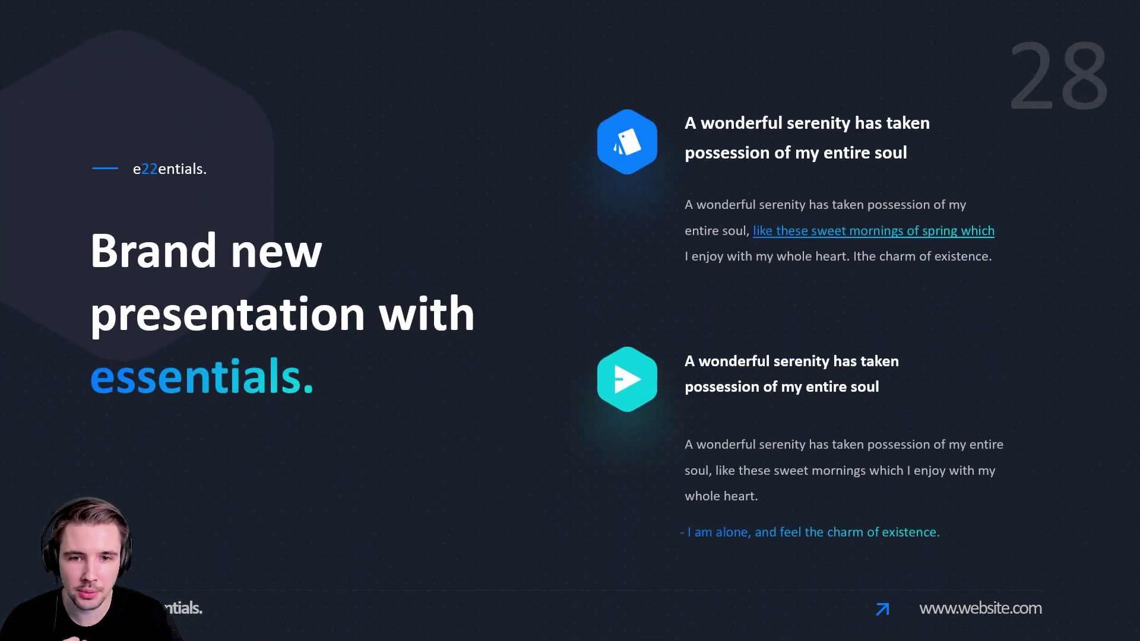
key("Right")
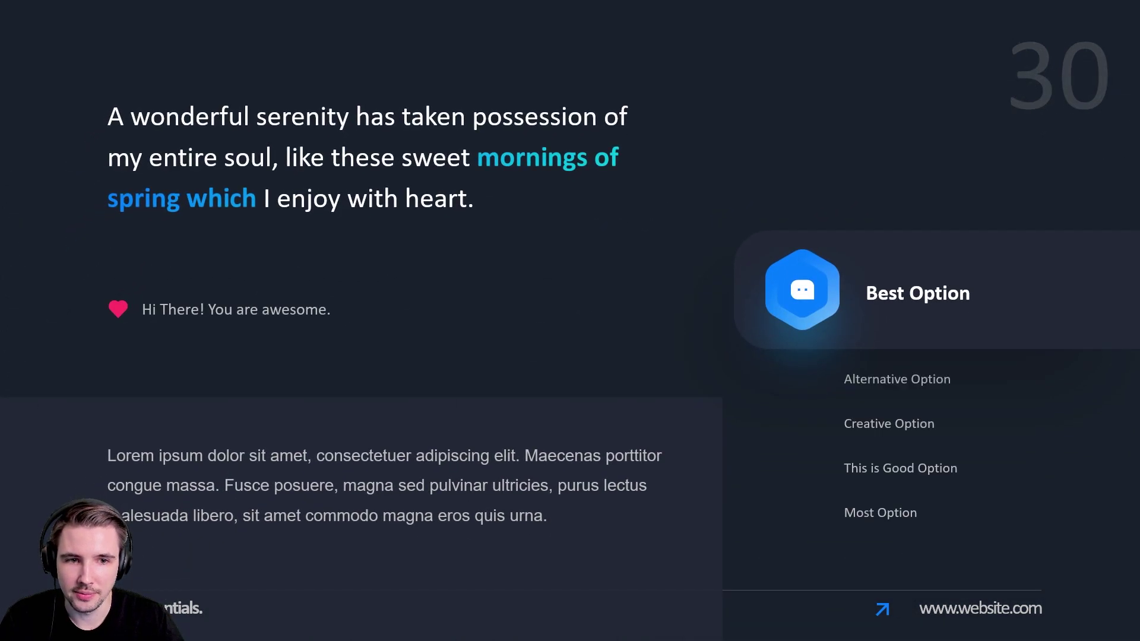
key("Right")
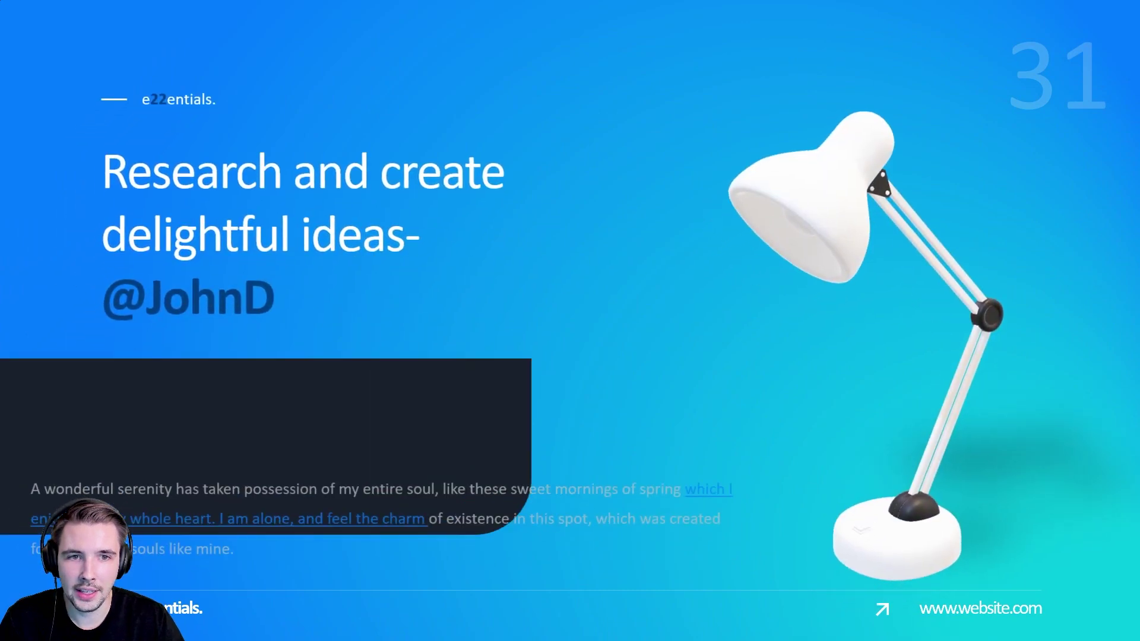
key("Right")
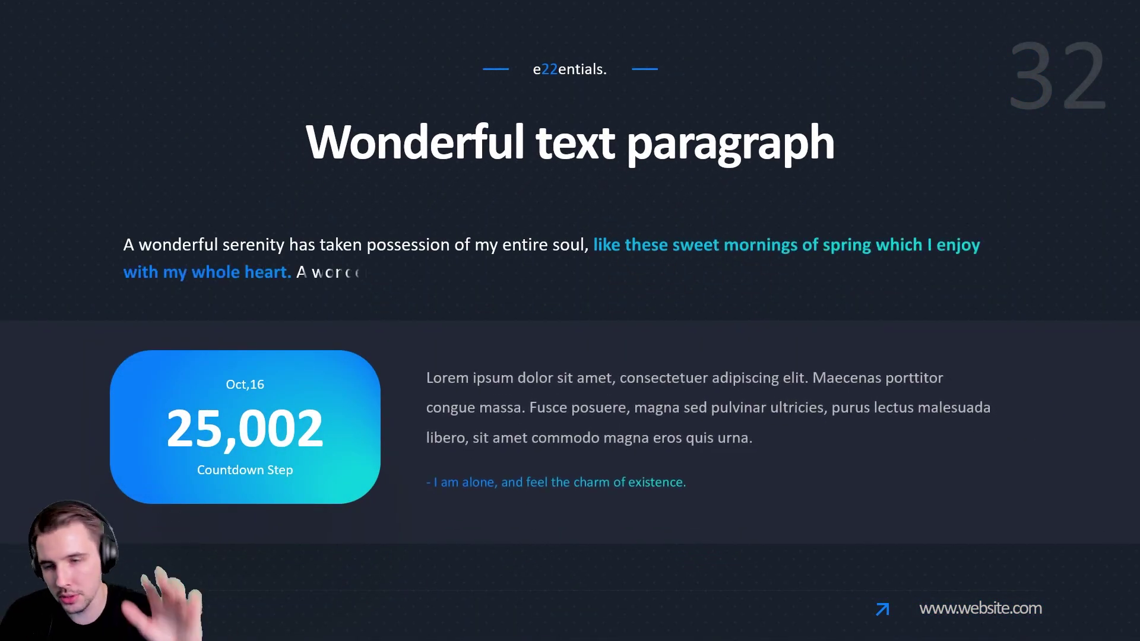
key("Right")
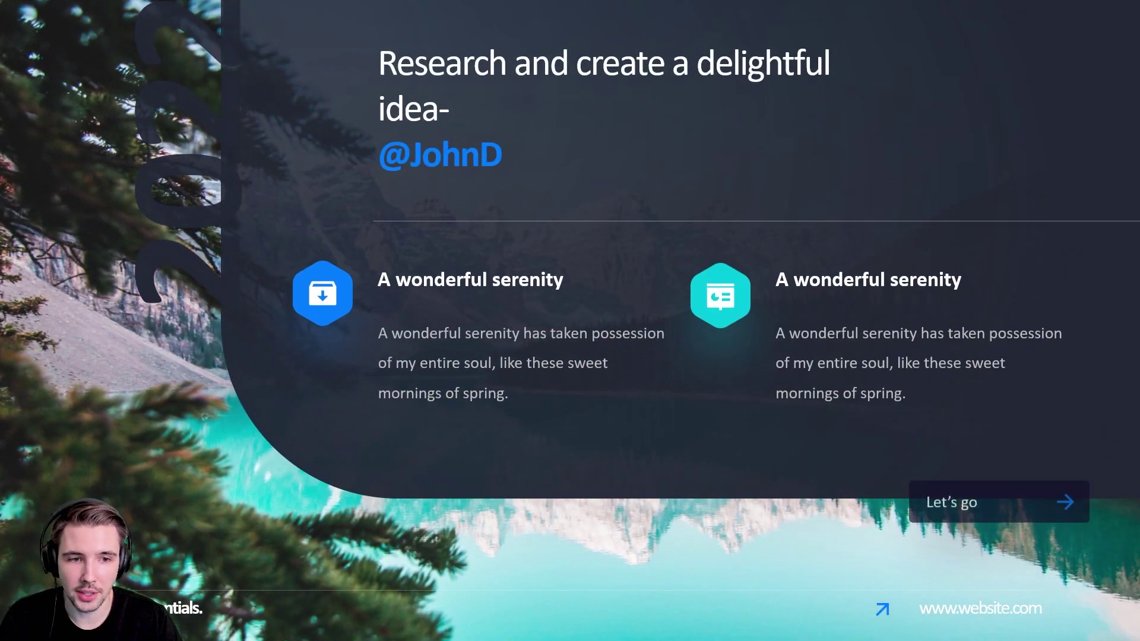
Step: Advance the slide show from slide 34 to slide 39, 'Brand new. Essentials.'
key("Right")
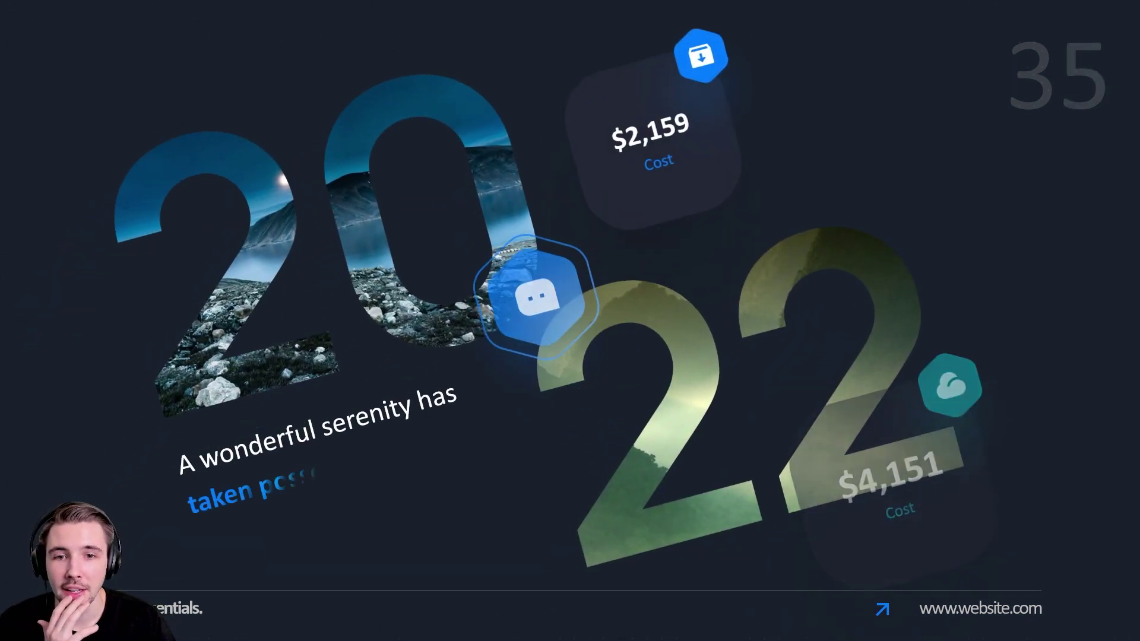
key("Right")
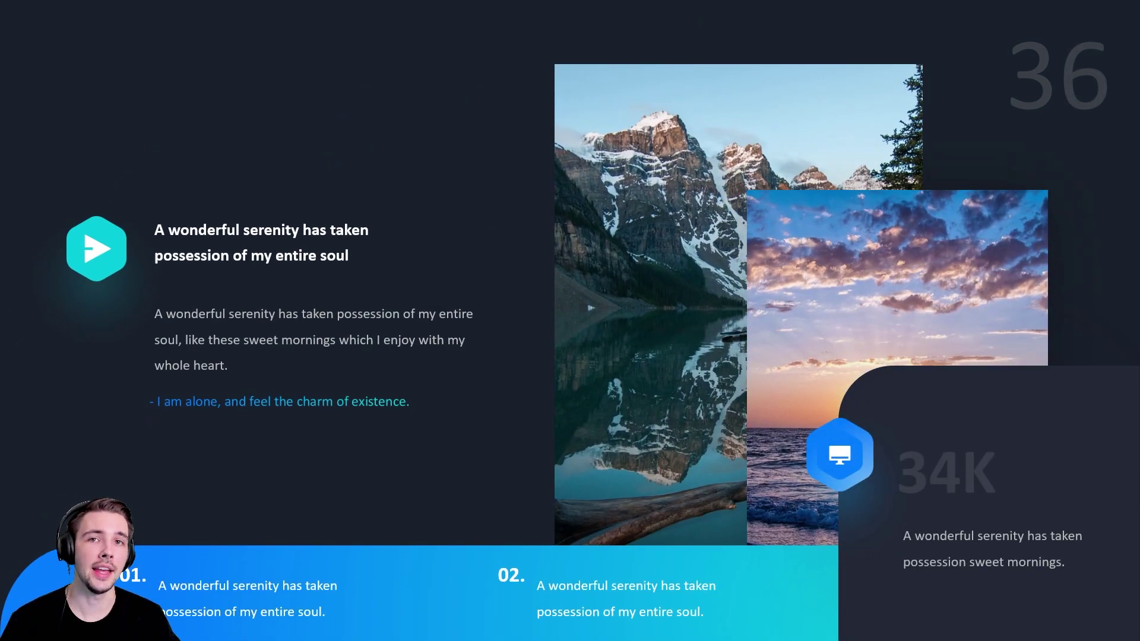
key("Right")
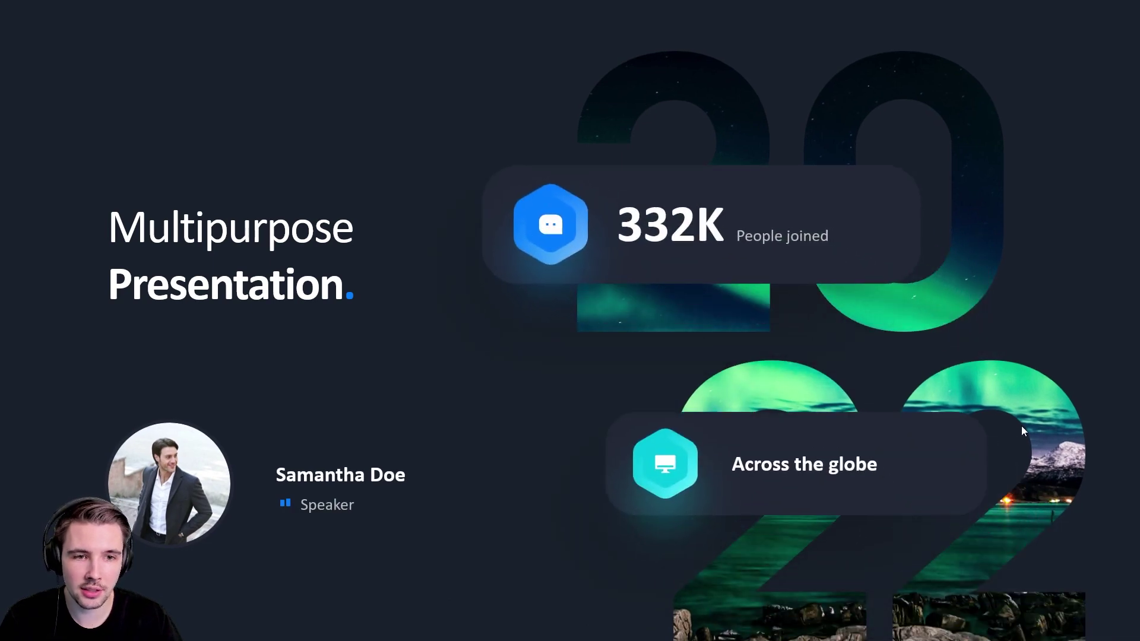
key("Right")
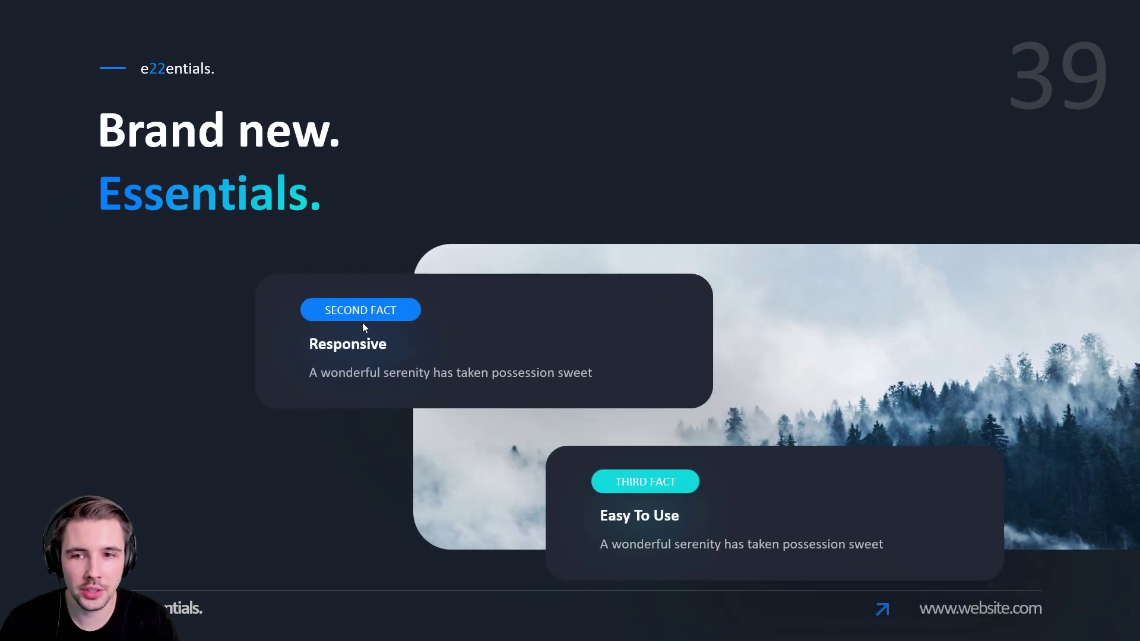
Step: Exit the slide show and select the SECOND FACT card and its pill on slide 39
key("Escape")
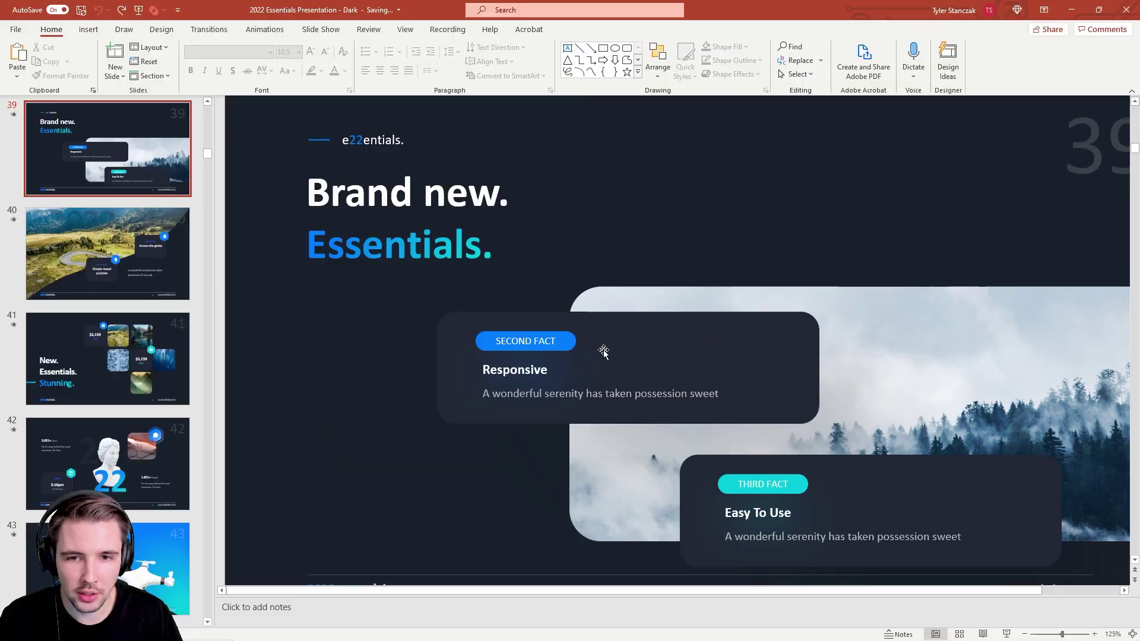
left_click(671, 348)
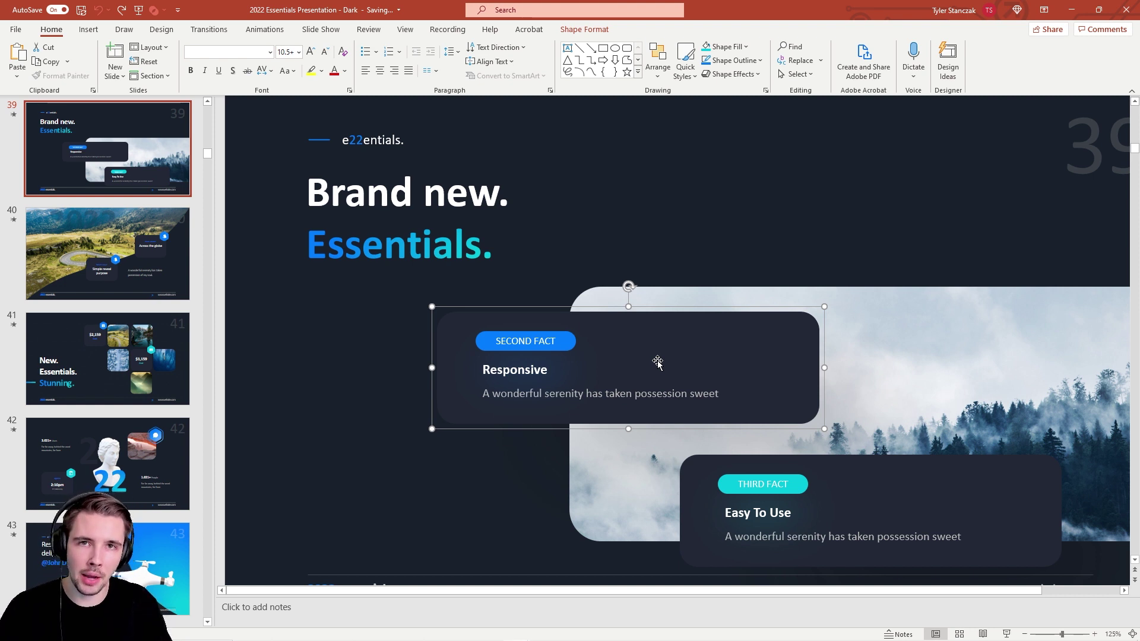
left_click(556, 347)
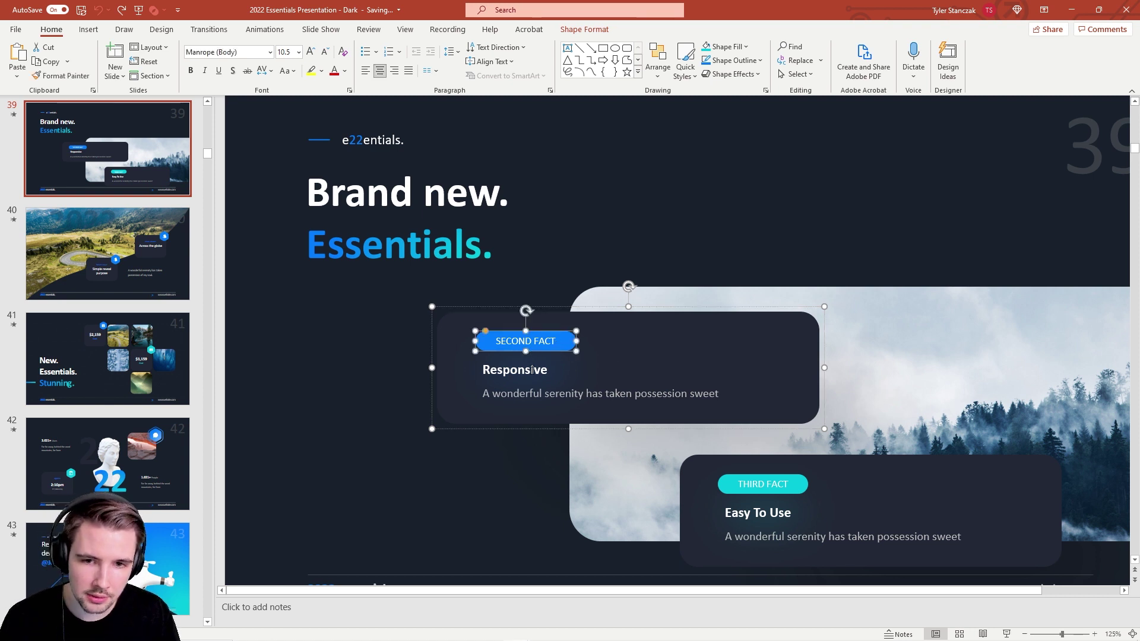
scroll(527, 371, "up", 10, "ctrl")
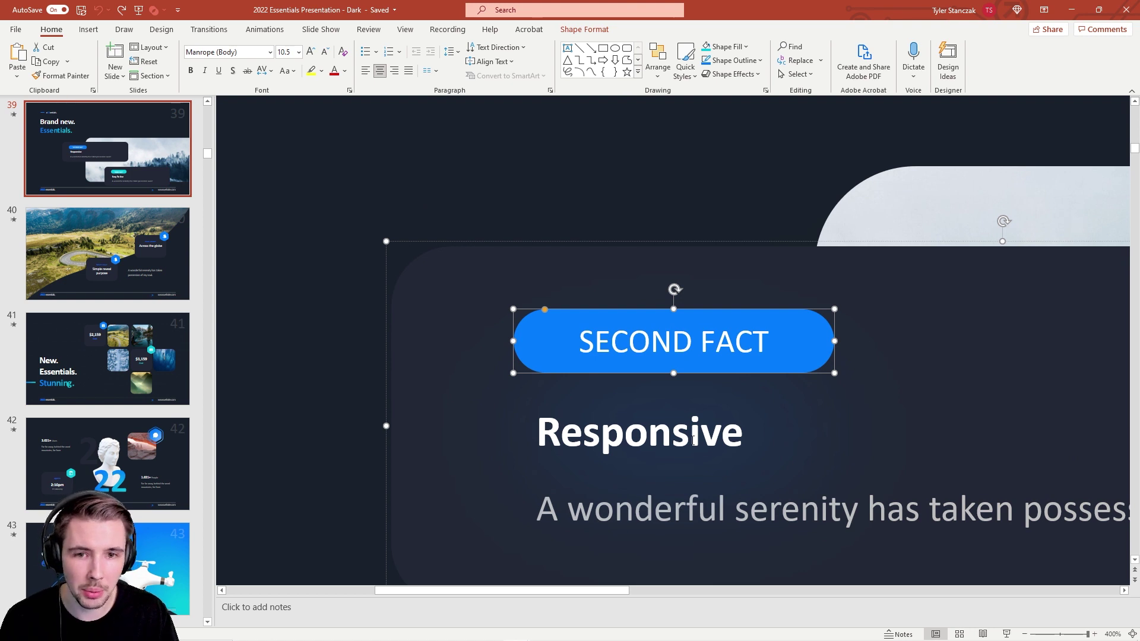
scroll(533, 356, "down", 10, "ctrl")
Step: Show the THIRD FACT pill's Format Shape effects: shadow at 70% transparency, 45 pt blur
left_click(730, 475)
scroll(784, 488, "up", 10, "ctrl")
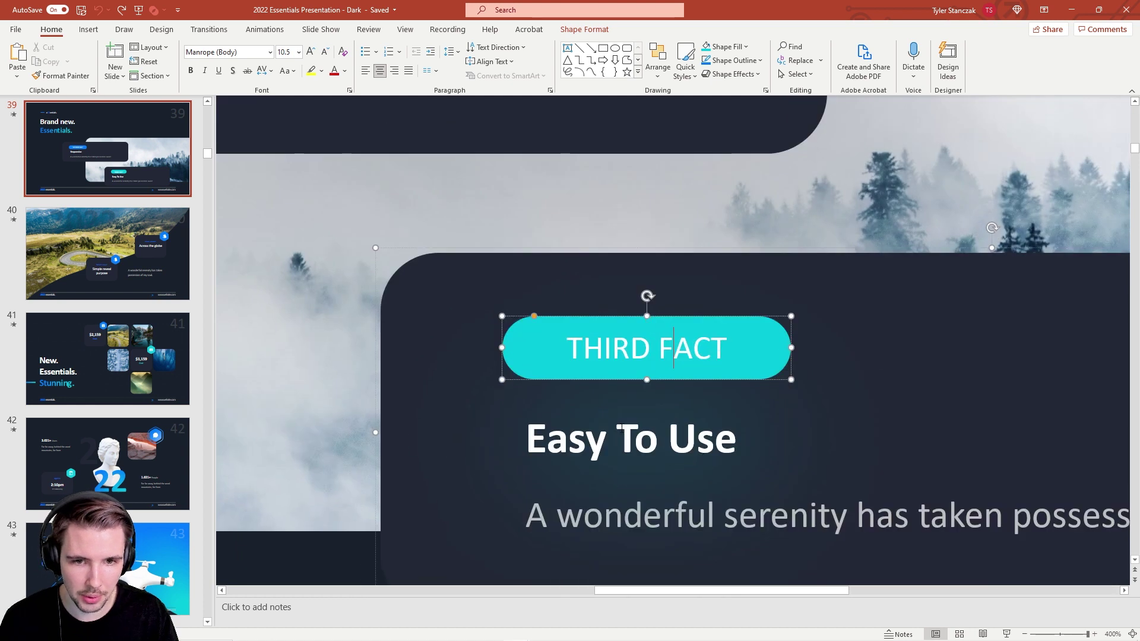
right_click(689, 383)
left_click(735, 352)
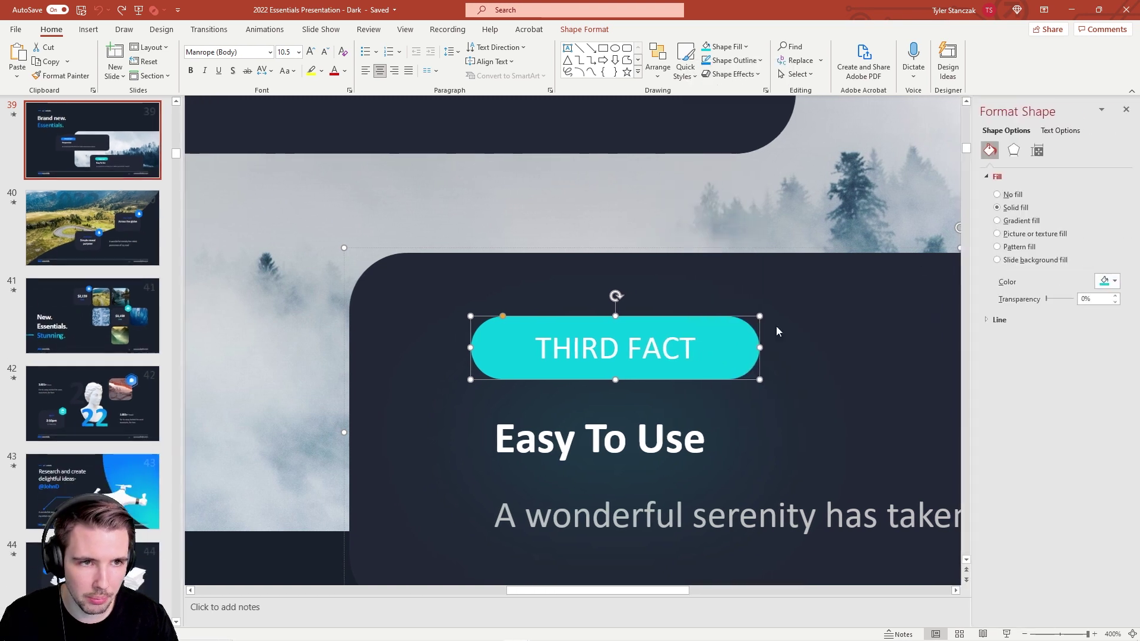
left_click(1013, 153)
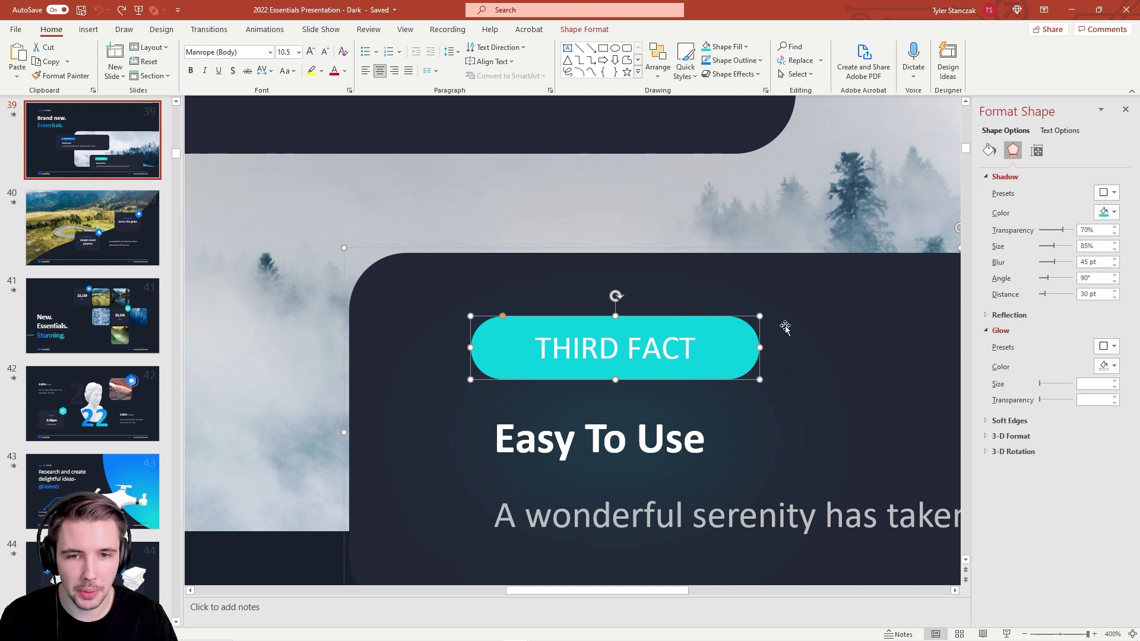
scroll(785, 327, "down", 6, "ctrl")
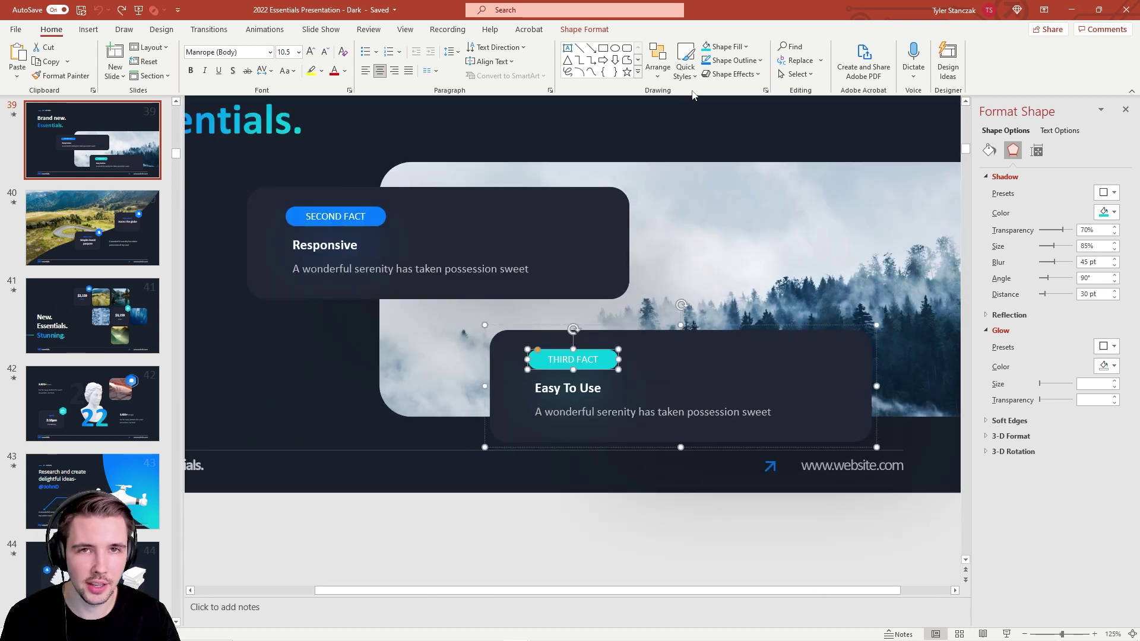
Step: Show the Animation Pane and inspect the Layout: Body and Group 3 animations on slide 39
left_click(265, 29)
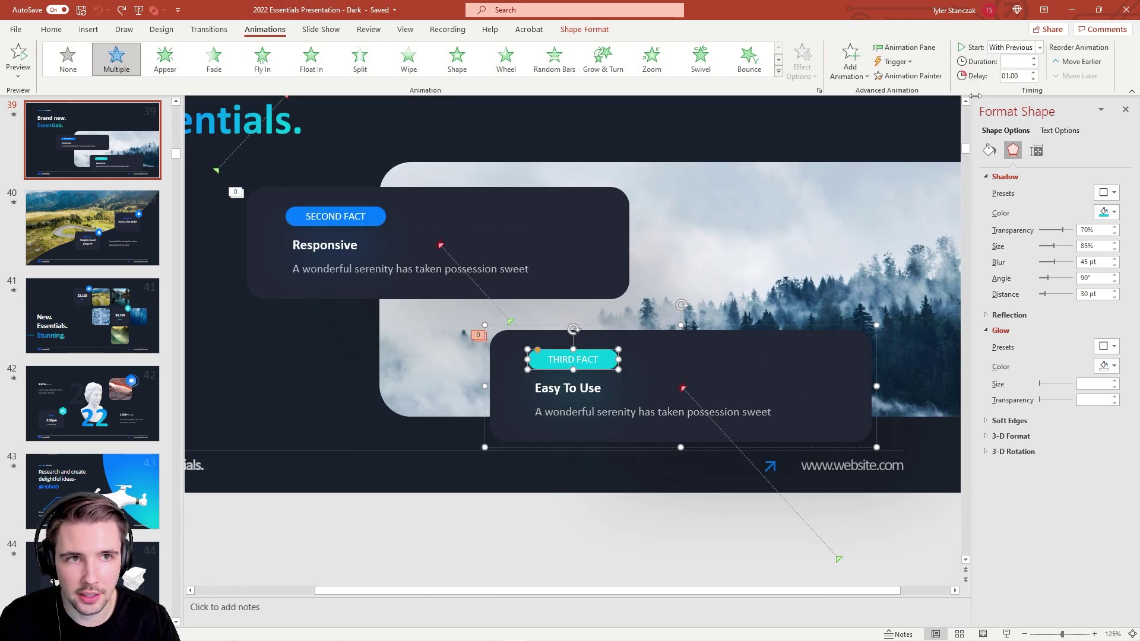
left_click(907, 47)
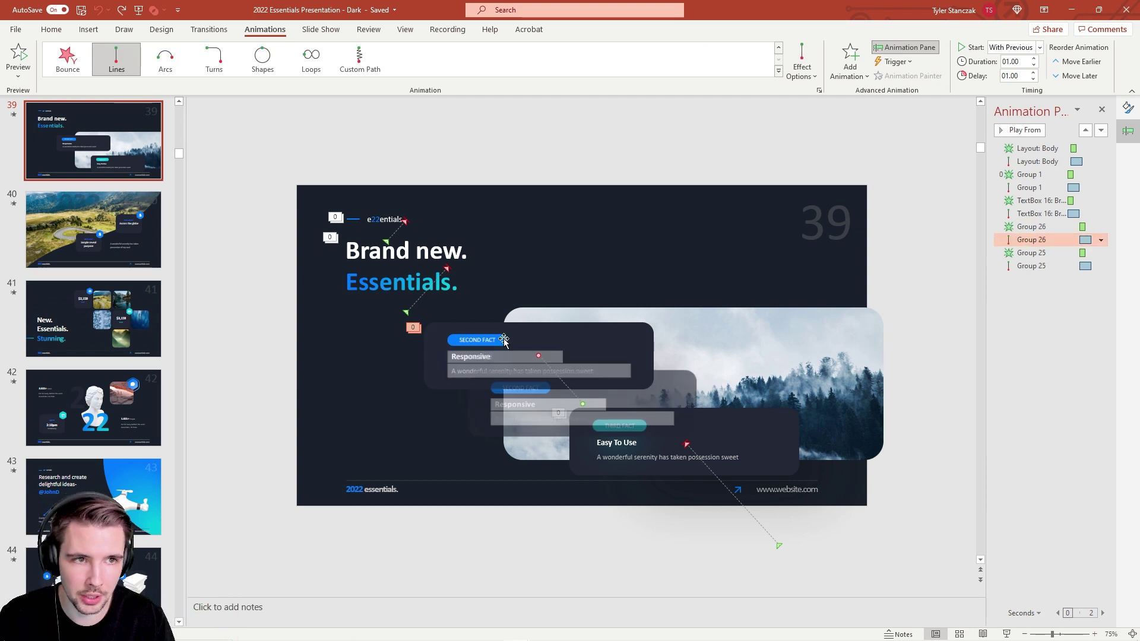
left_click(1023, 152)
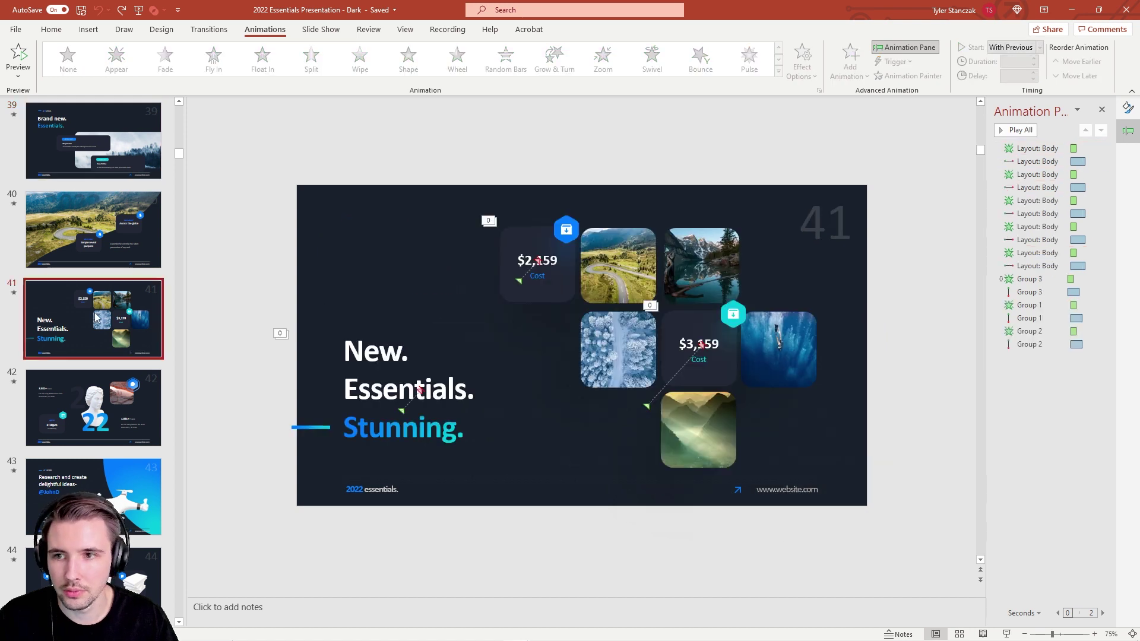
left_click(1020, 278)
left_click(1020, 278)
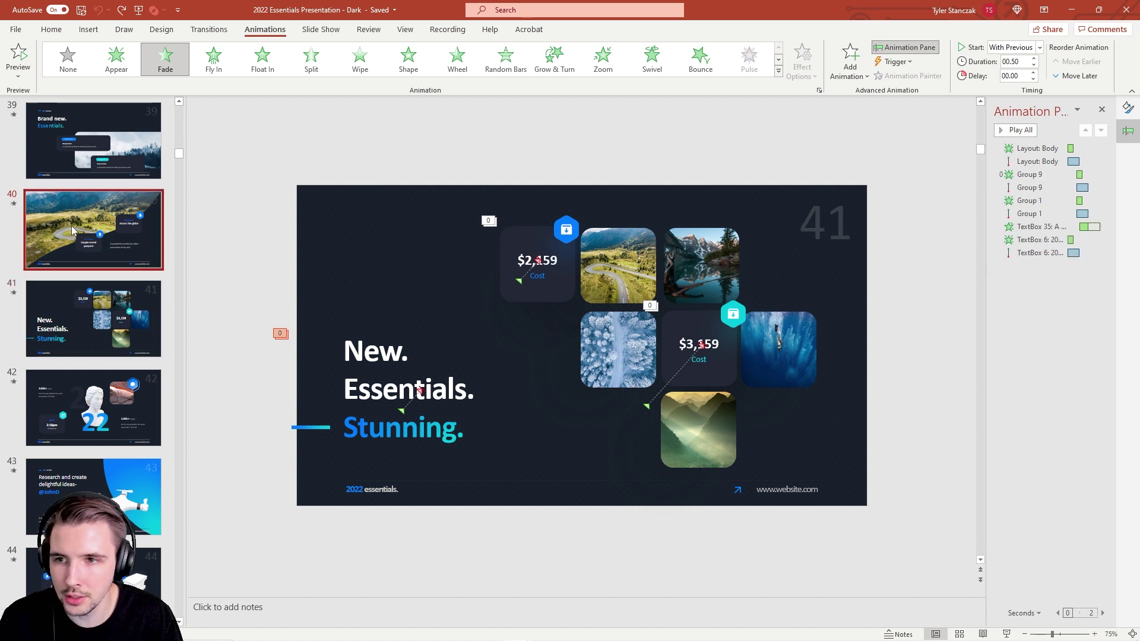
Step: Check the animations on slide 40, then the drone picture's animation on slide 43
left_click(72, 230)
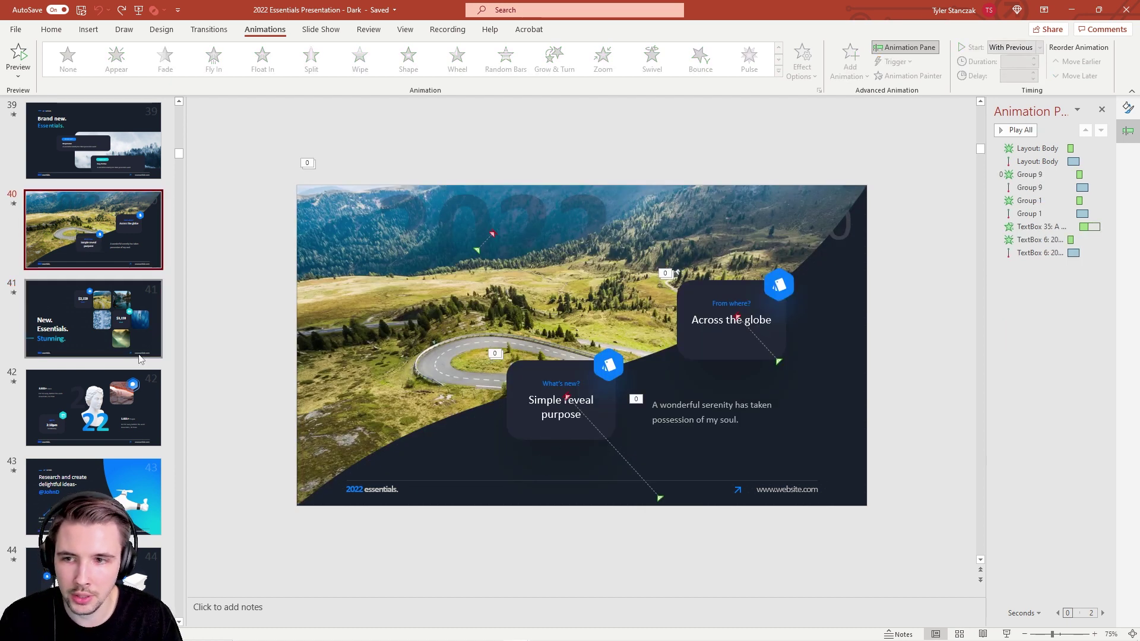
scroll(136, 367, "down", 5)
scroll(119, 267, "up", 2)
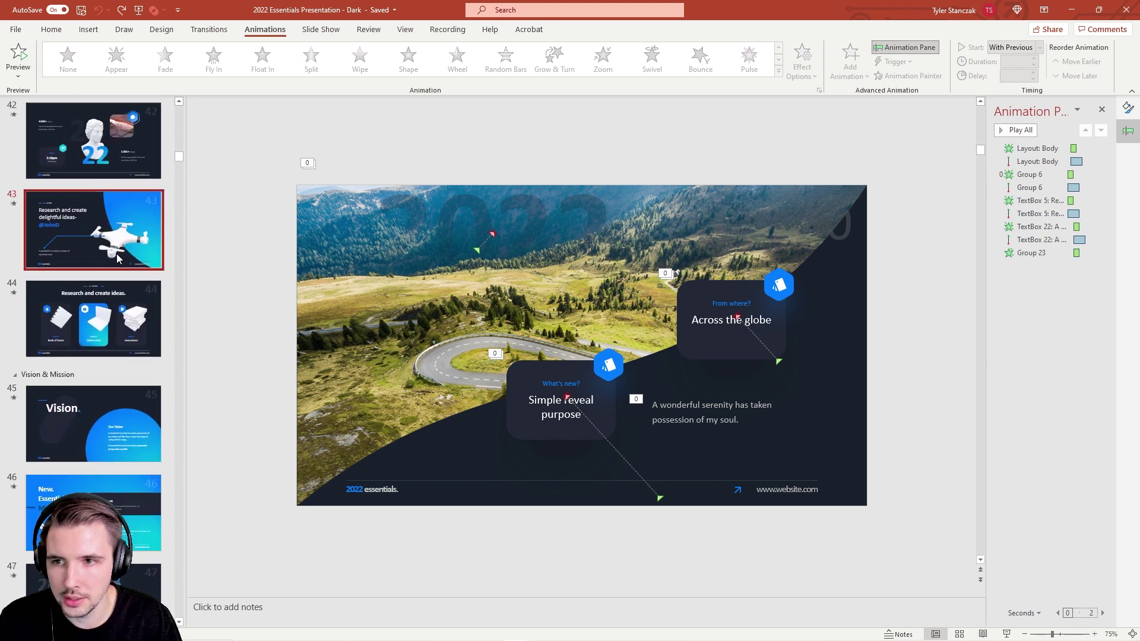
left_click(118, 258)
left_click(719, 380)
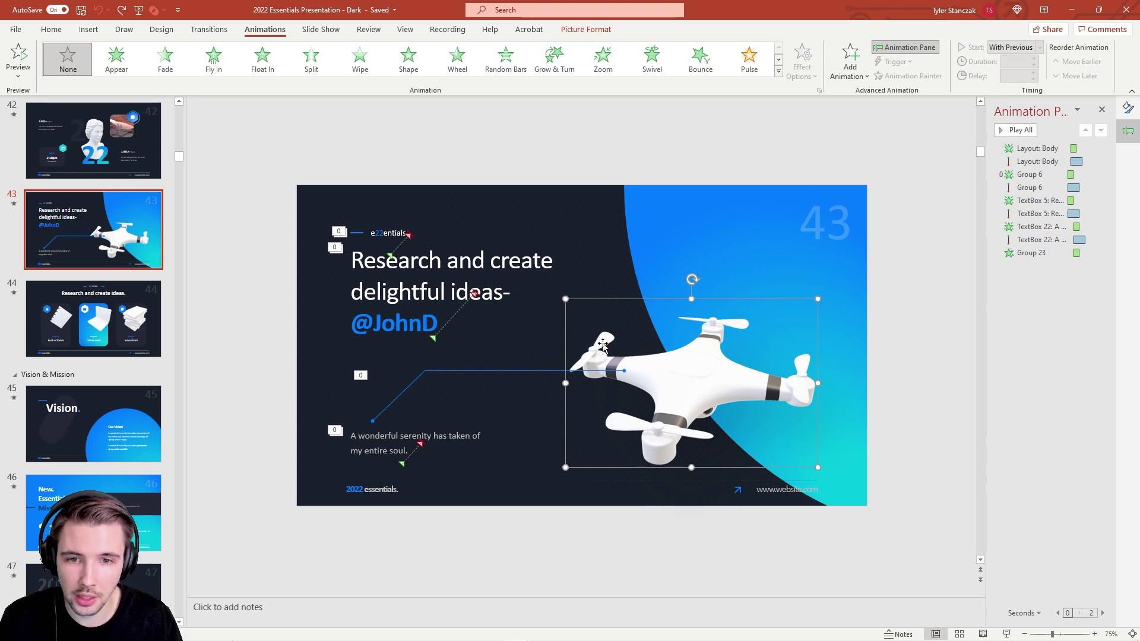
scroll(59, 421, "down", 5)
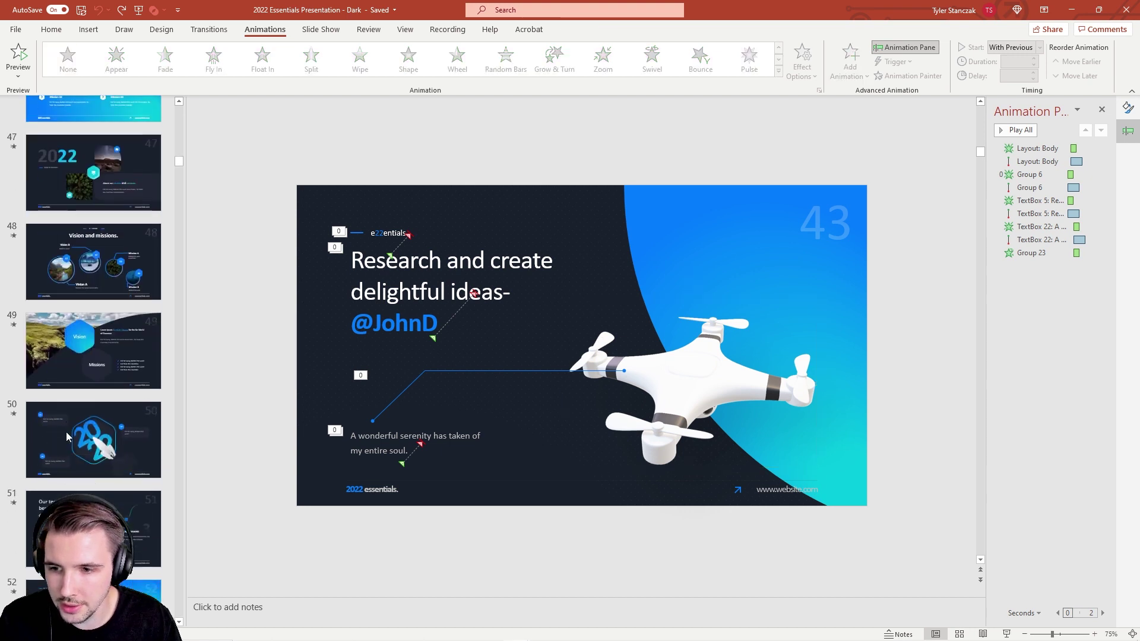
scroll(67, 437, "up", 3)
left_click(51, 31)
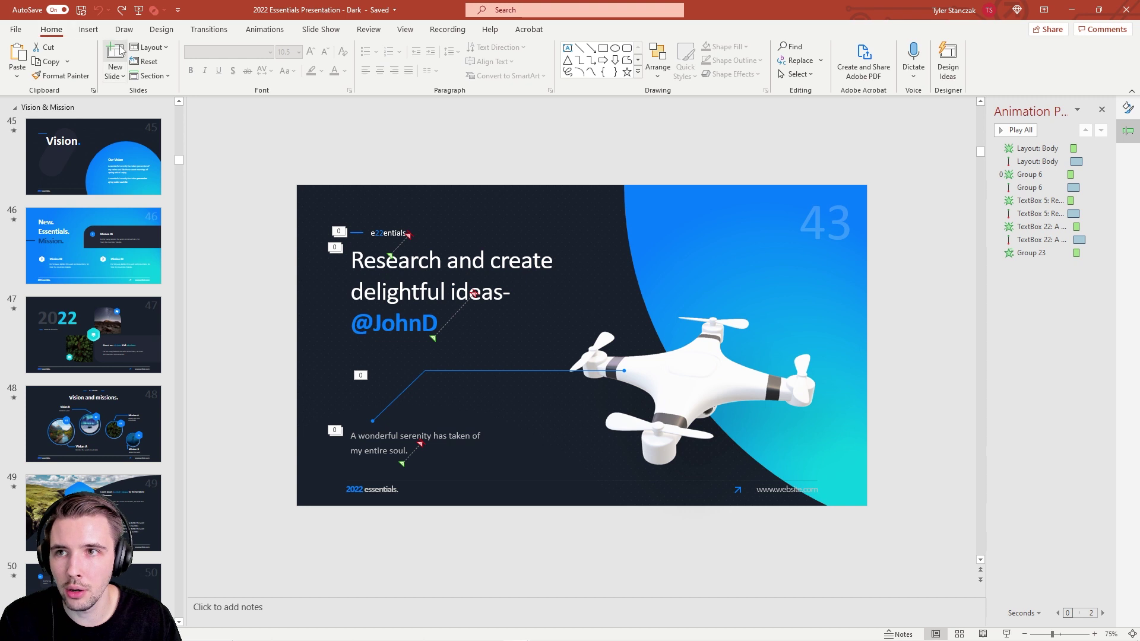
Step: Apply the Red Violet colour scheme from the Design variants
left_click(171, 34)
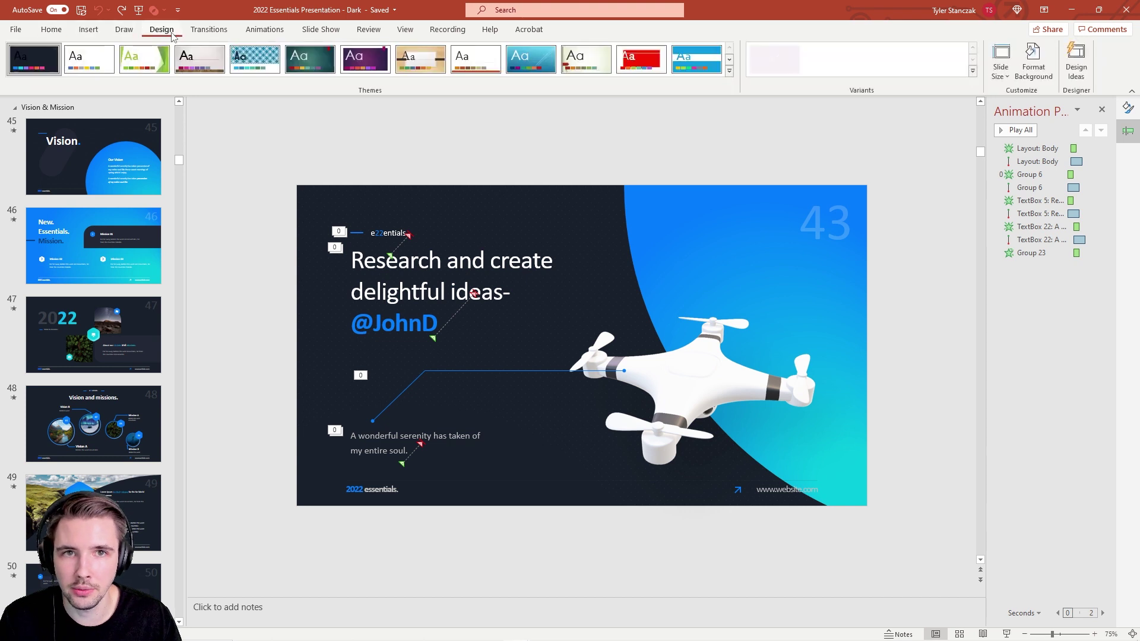
left_click(973, 72)
mouse_move(970, 90)
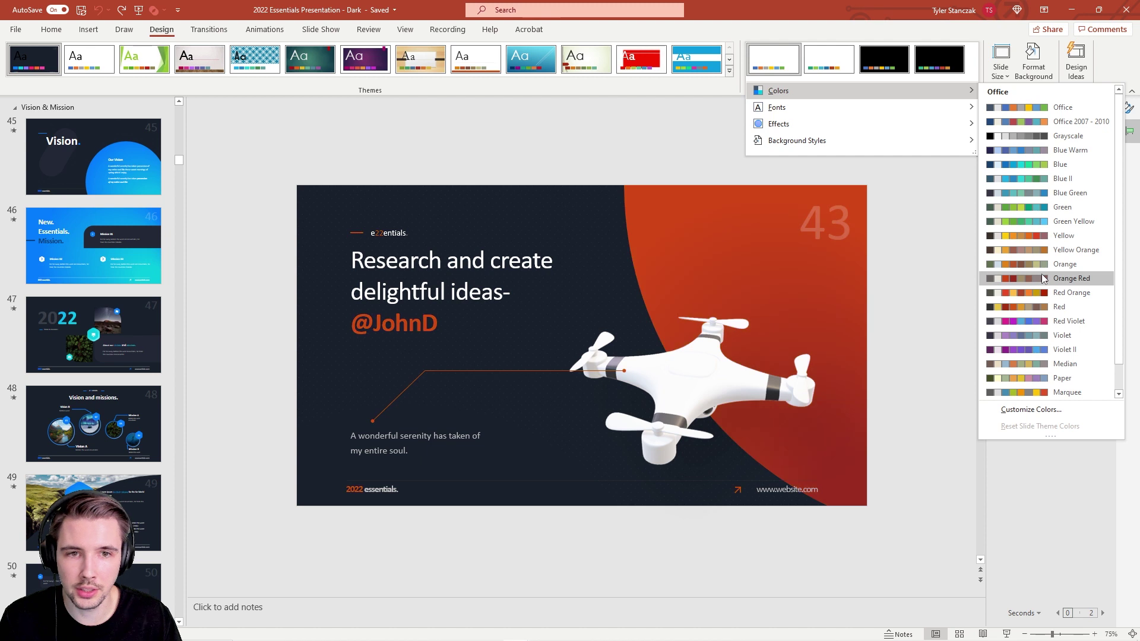
left_click(1046, 321)
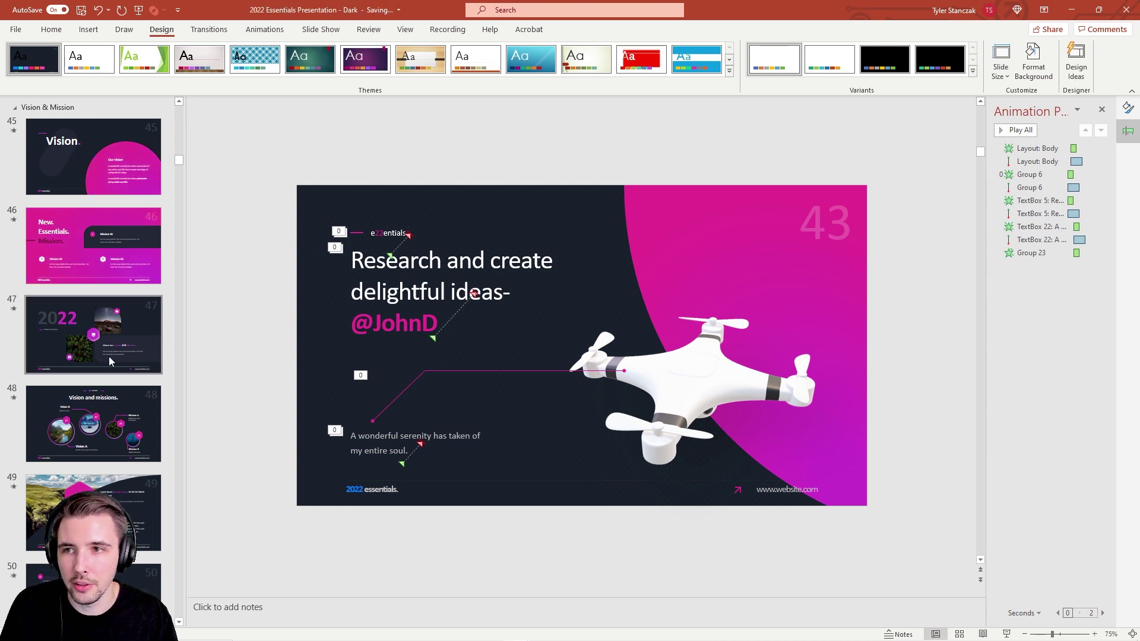
Step: Review slides 54, 53, 61 and the Timeline slide in the pink colours
scroll(110, 361, "down", 10)
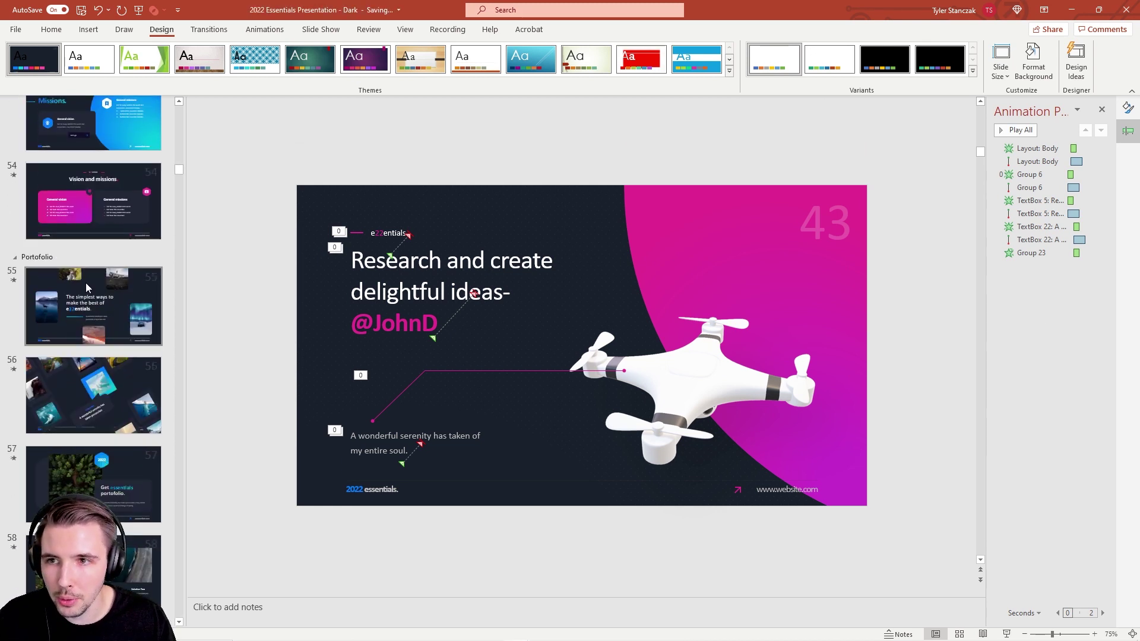
left_click(87, 225)
left_click(88, 139)
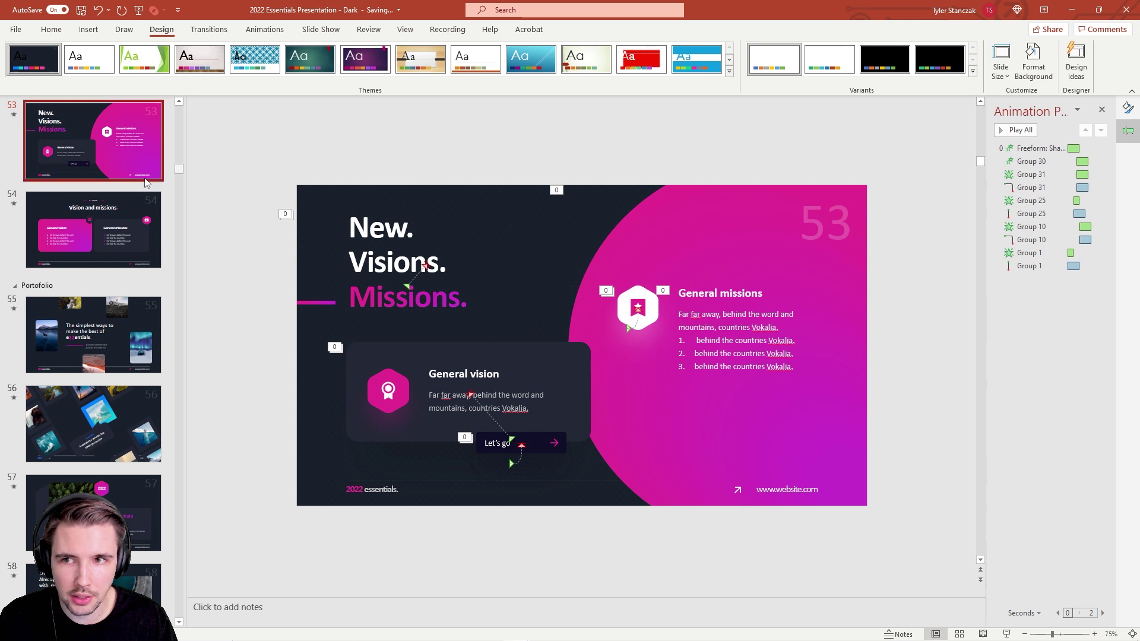
scroll(95, 331, "down", 6)
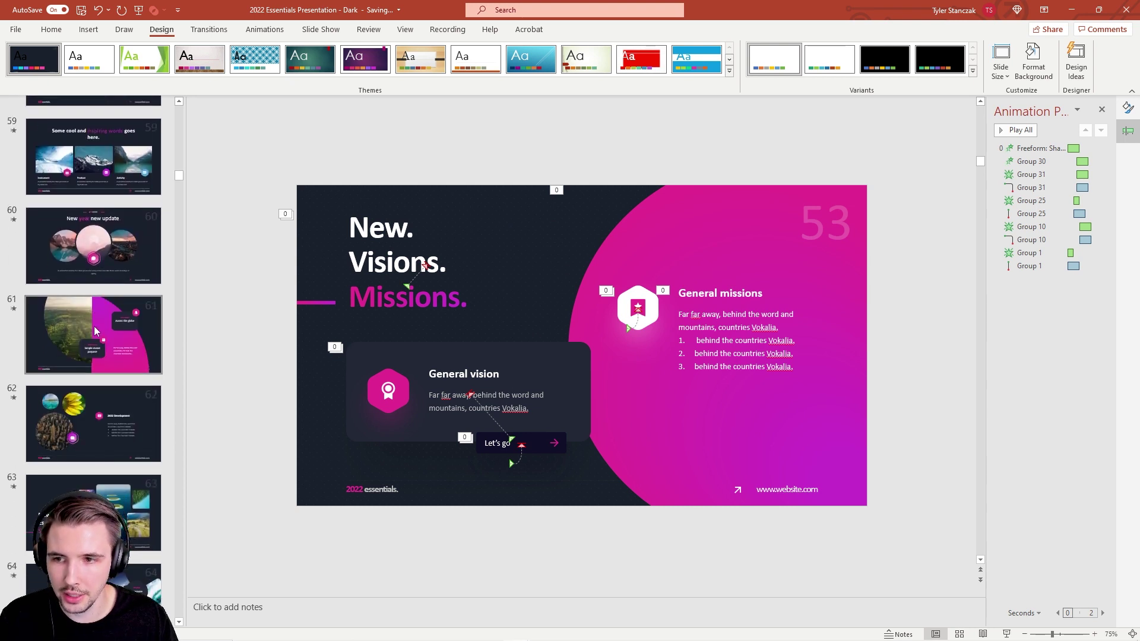
left_click(95, 331)
scroll(90, 342, "down", 7)
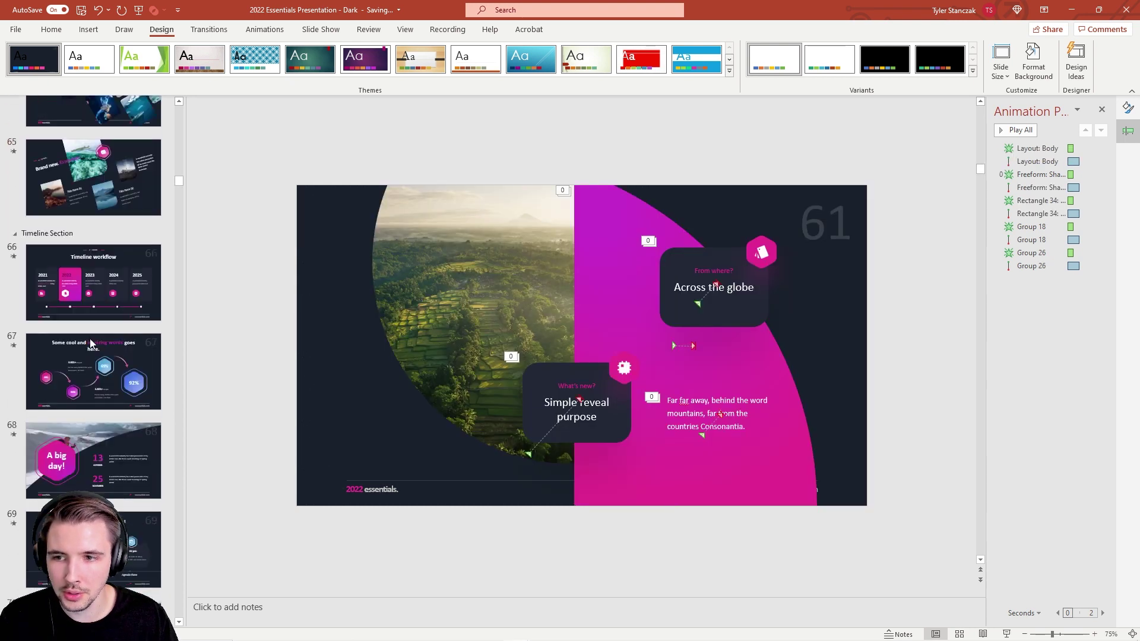
left_click(89, 220)
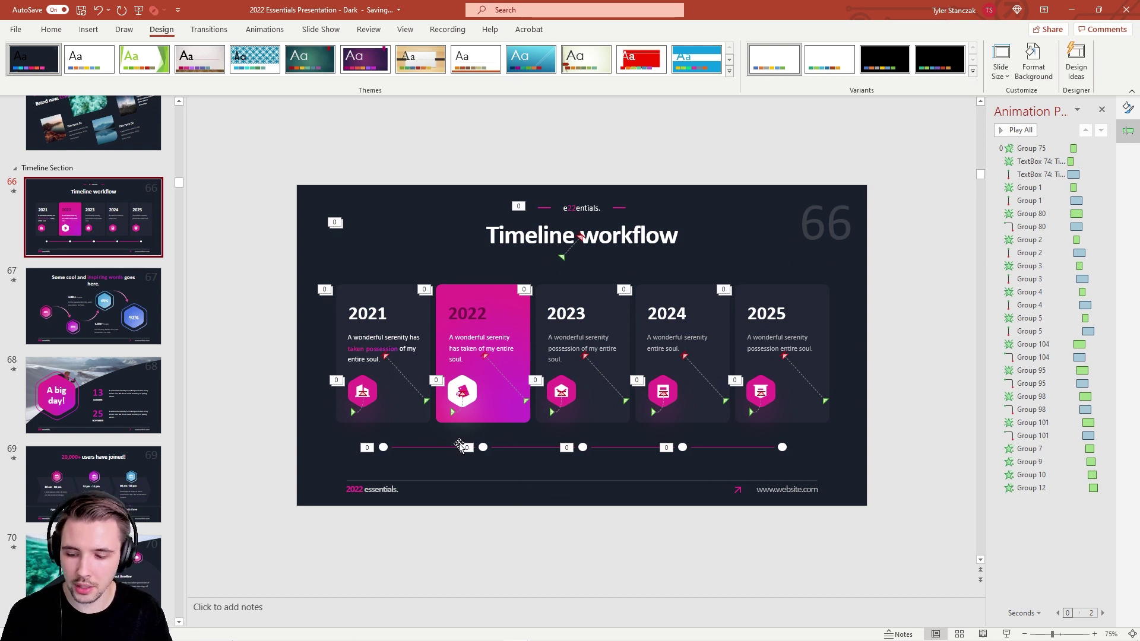
Step: Select the 2025 card and its heading on the Timeline slide
left_click(973, 71)
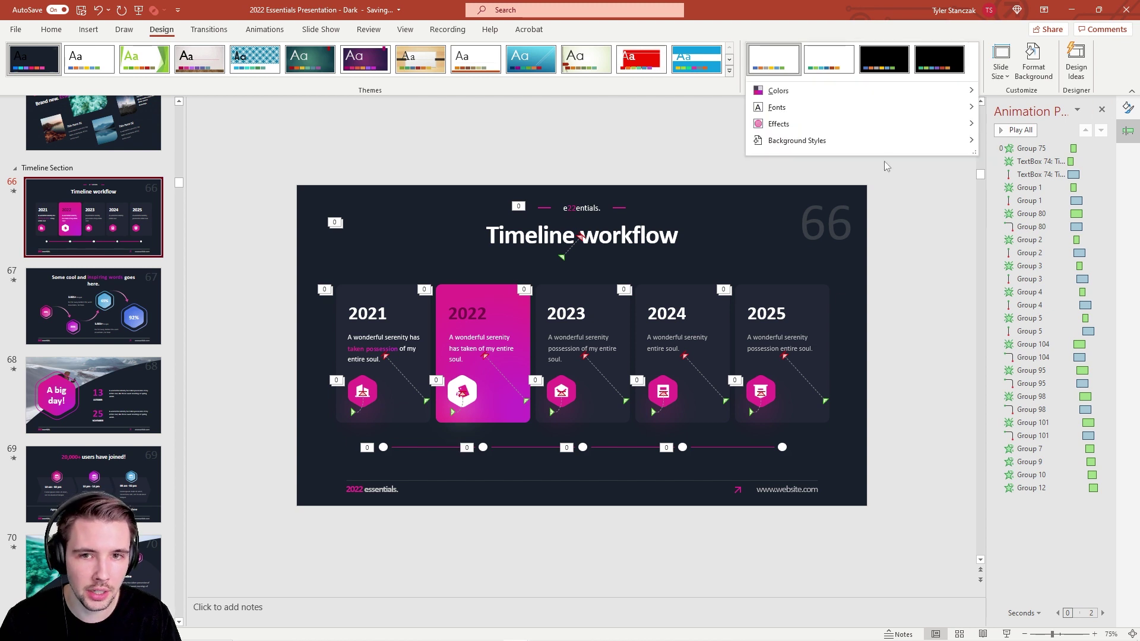
left_click(892, 300)
left_click(825, 301)
left_click(788, 297)
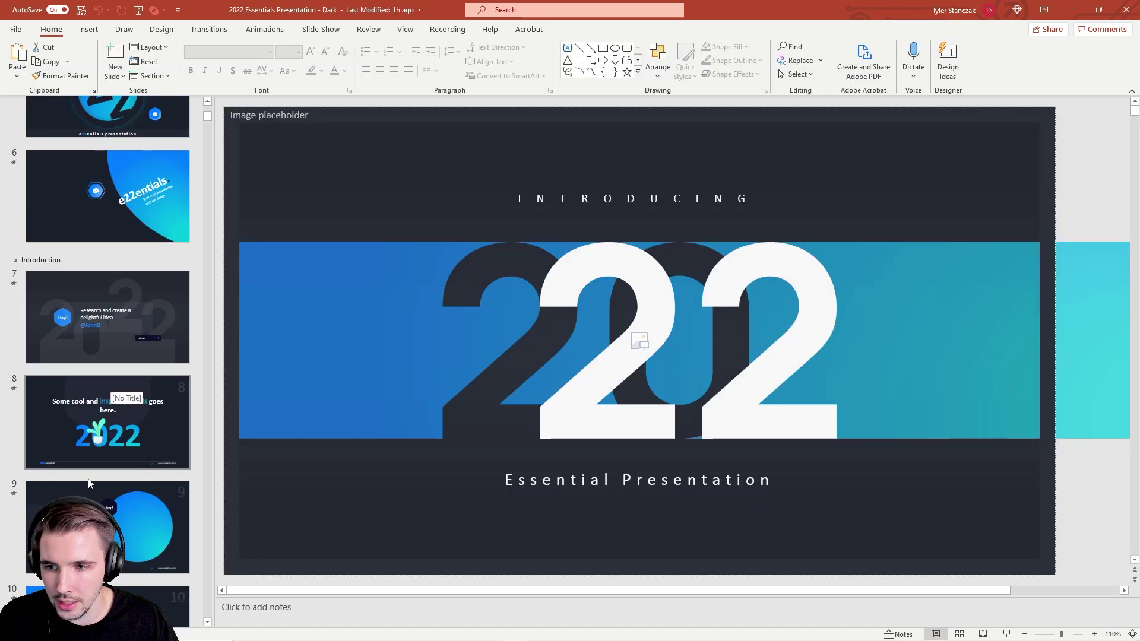
Step: Insert the headshot image from the Desktop into slide 14's circular placeholder
scroll(126, 329, "down", 5)
scroll(98, 267, "down", 3)
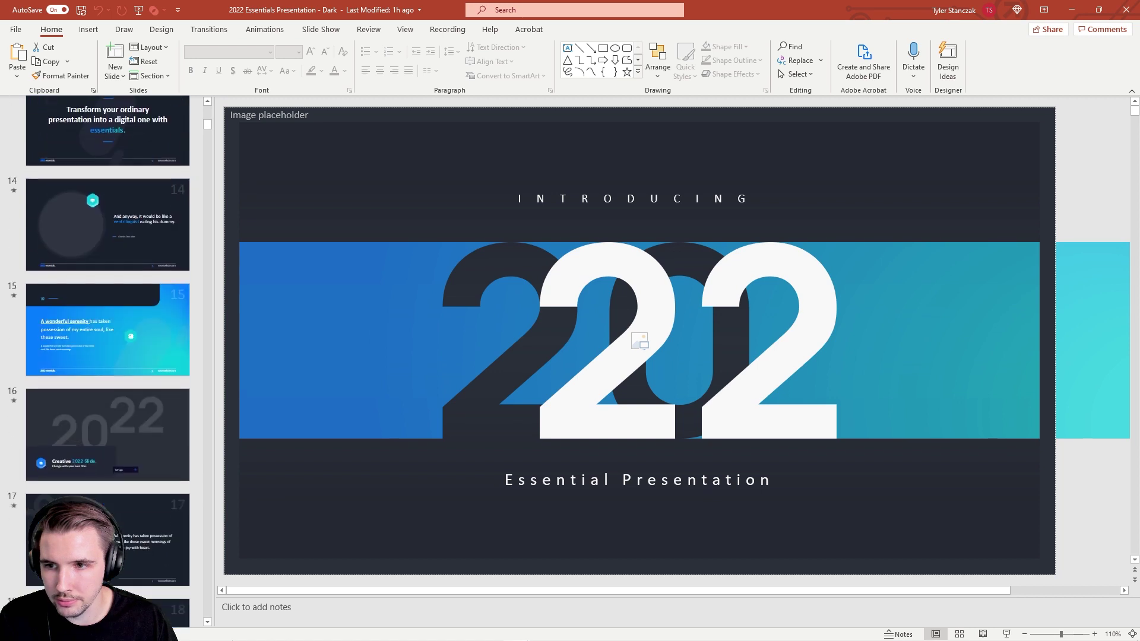
left_click(98, 202)
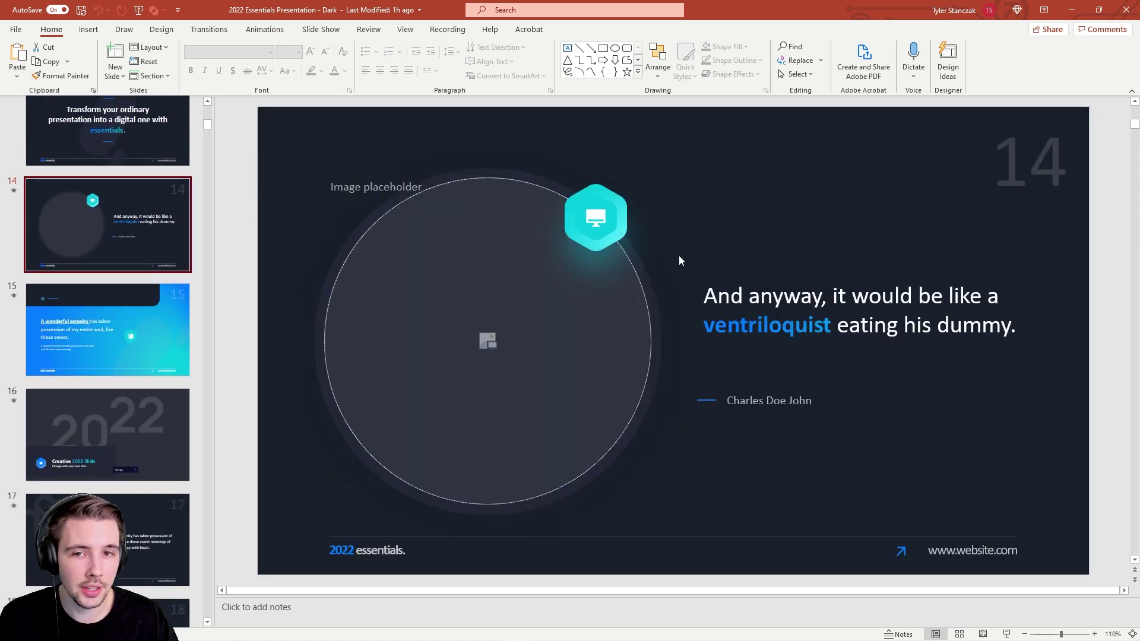
left_click(488, 341)
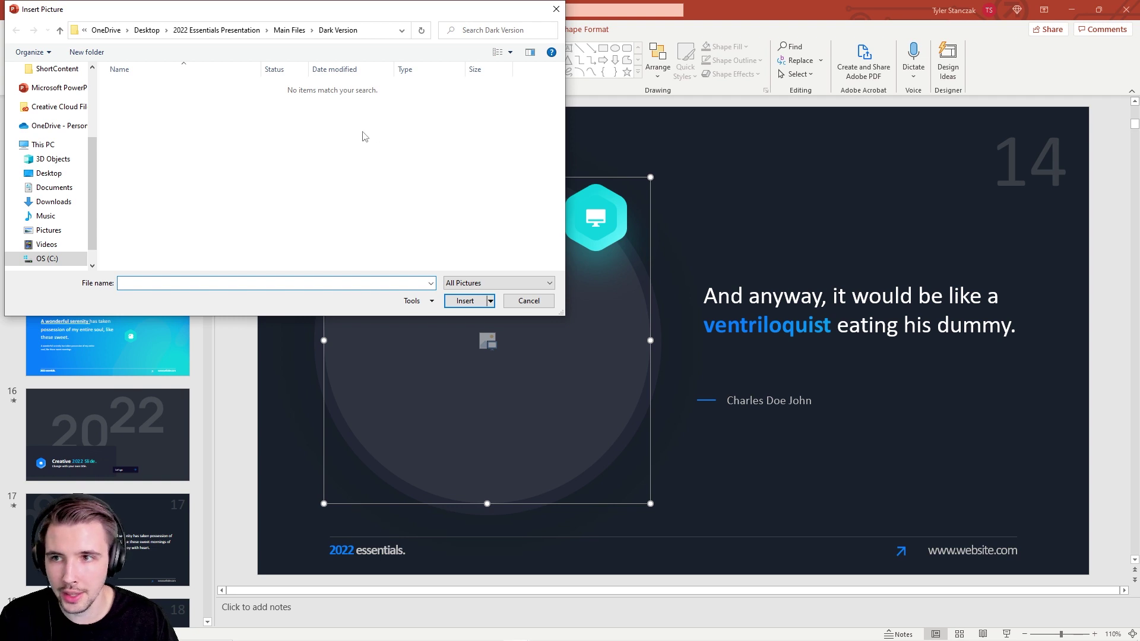
left_click(57, 173)
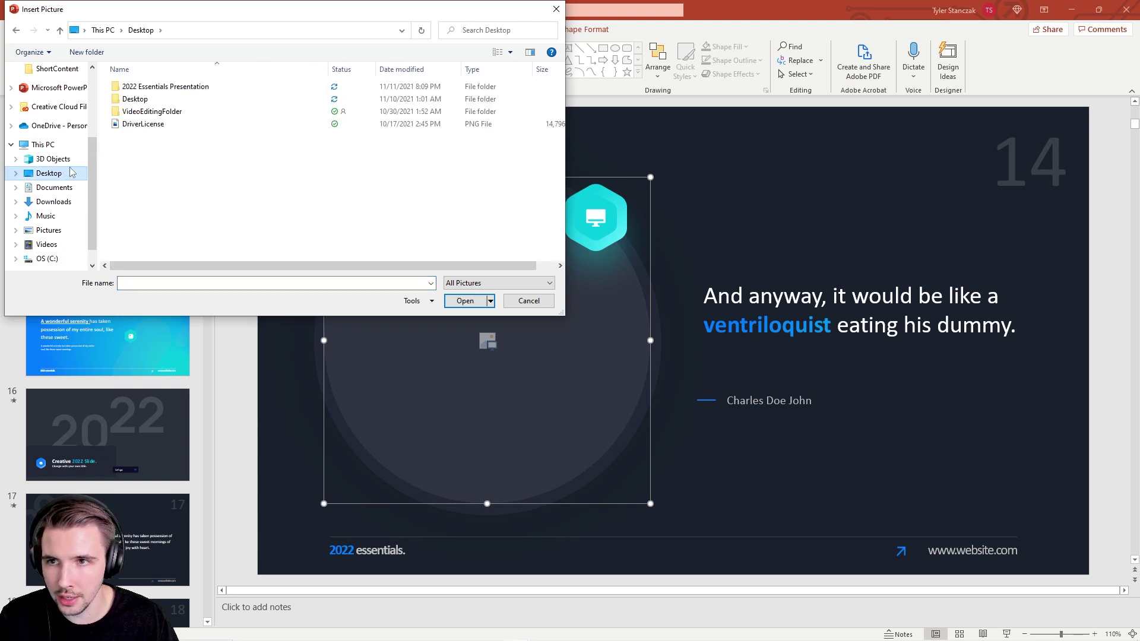
double_click(135, 99)
left_click(160, 124)
left_click(472, 301)
left_click(751, 209)
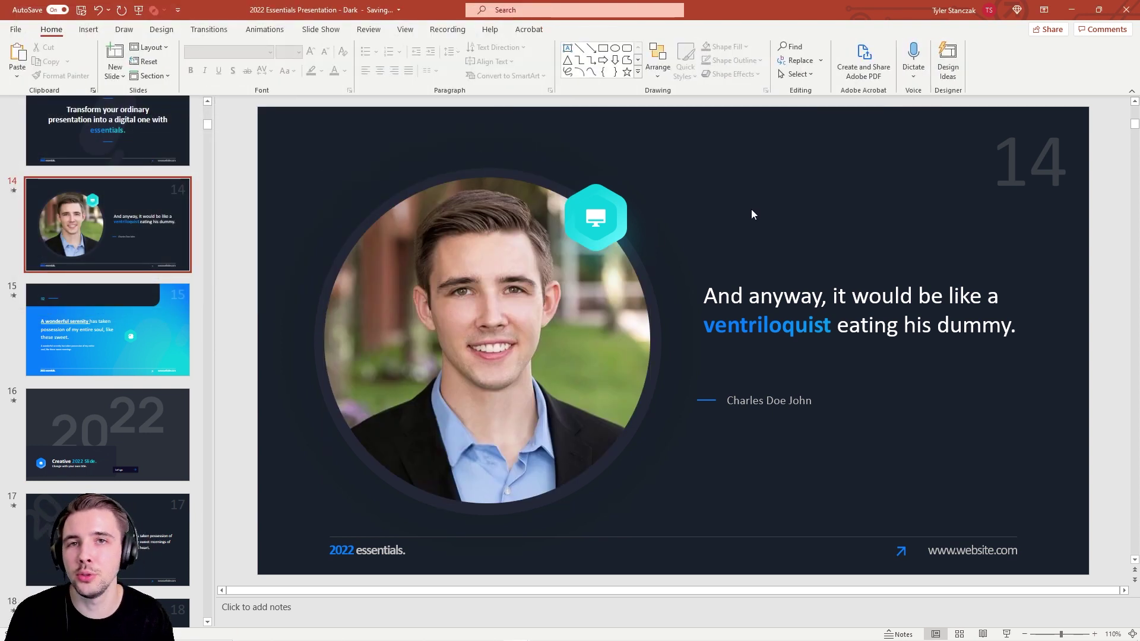
Step: Insert the same headshot into the rounded placeholder on slide 42
left_click(107, 237)
scroll(55, 302, "down", 3)
scroll(62, 305, "down", 10)
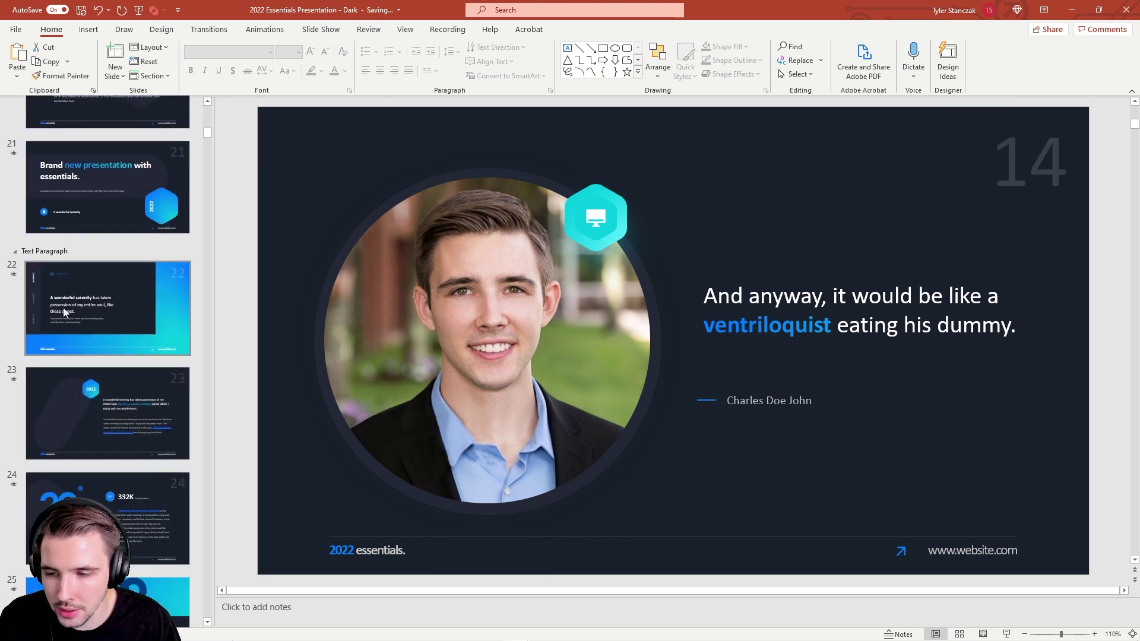
left_click(86, 395)
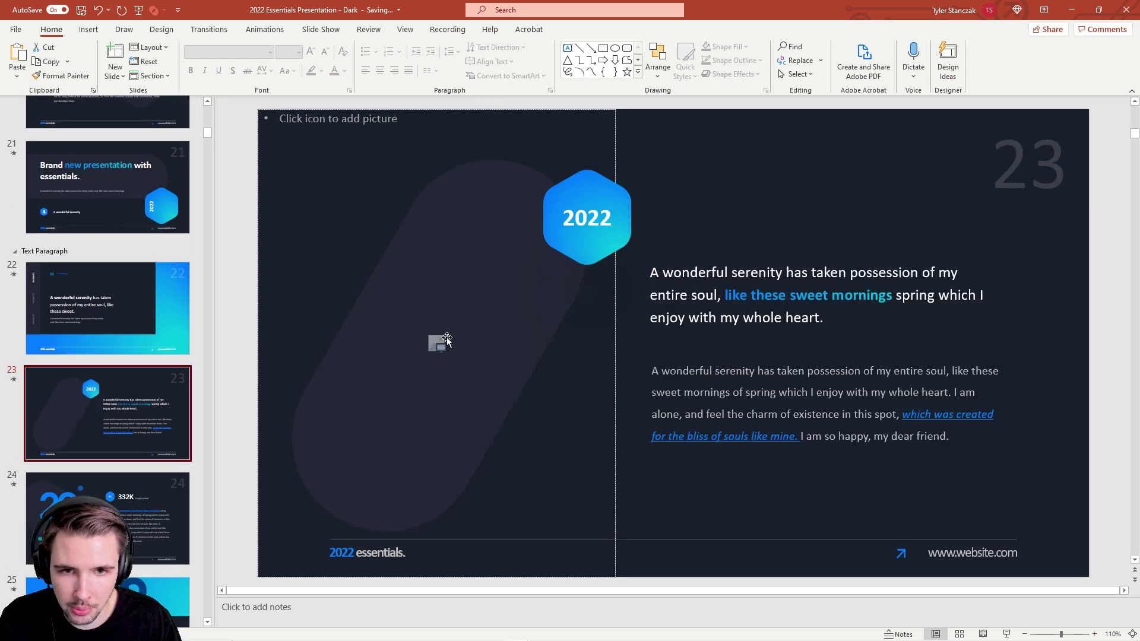
scroll(112, 335, "down", 3)
scroll(111, 336, "down", 20)
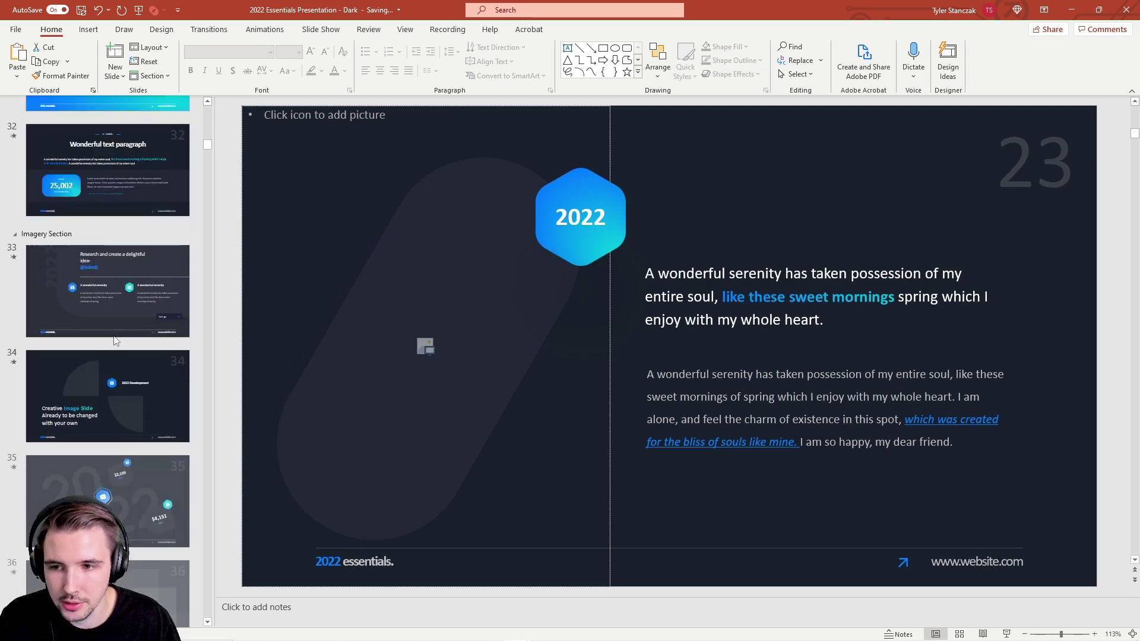
scroll(114, 339, "down", 12)
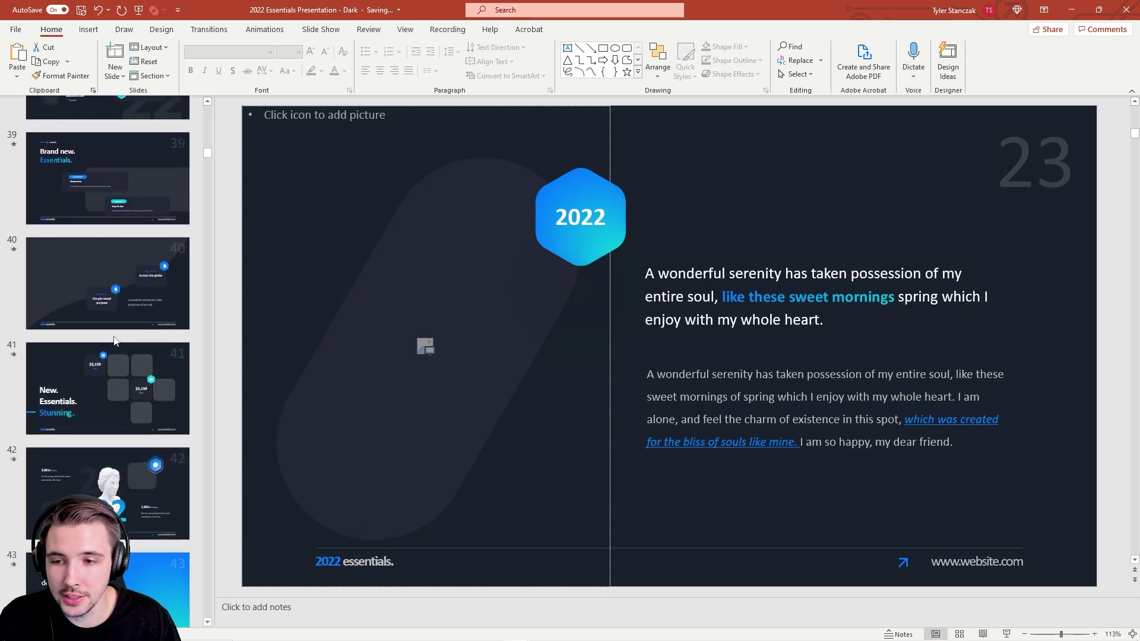
left_click(98, 299)
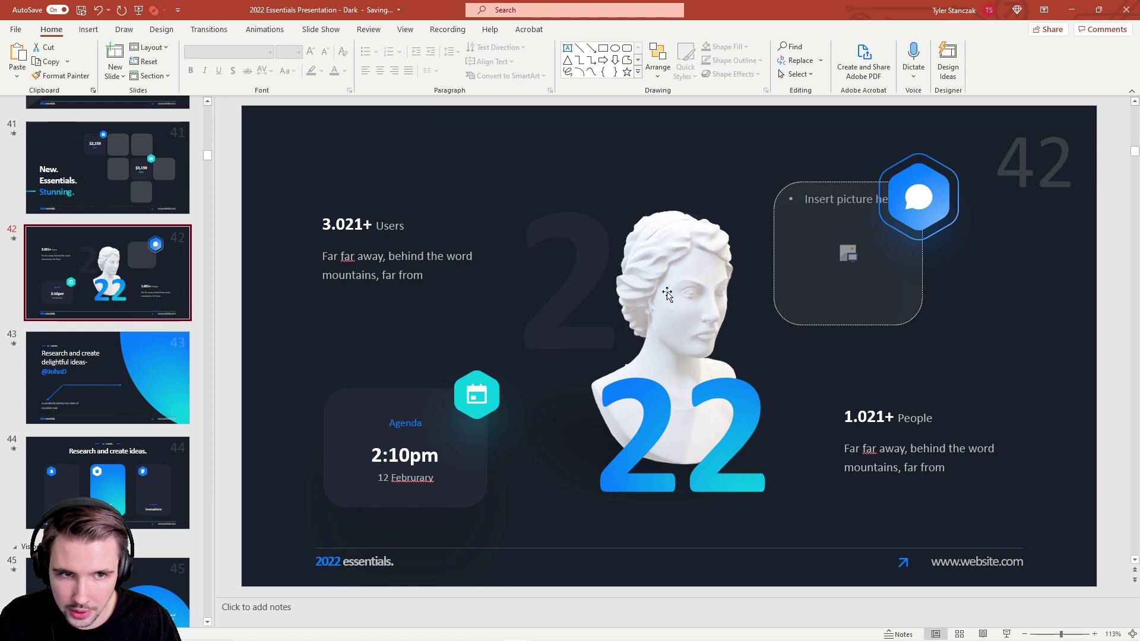
left_click(849, 254)
left_click(166, 125)
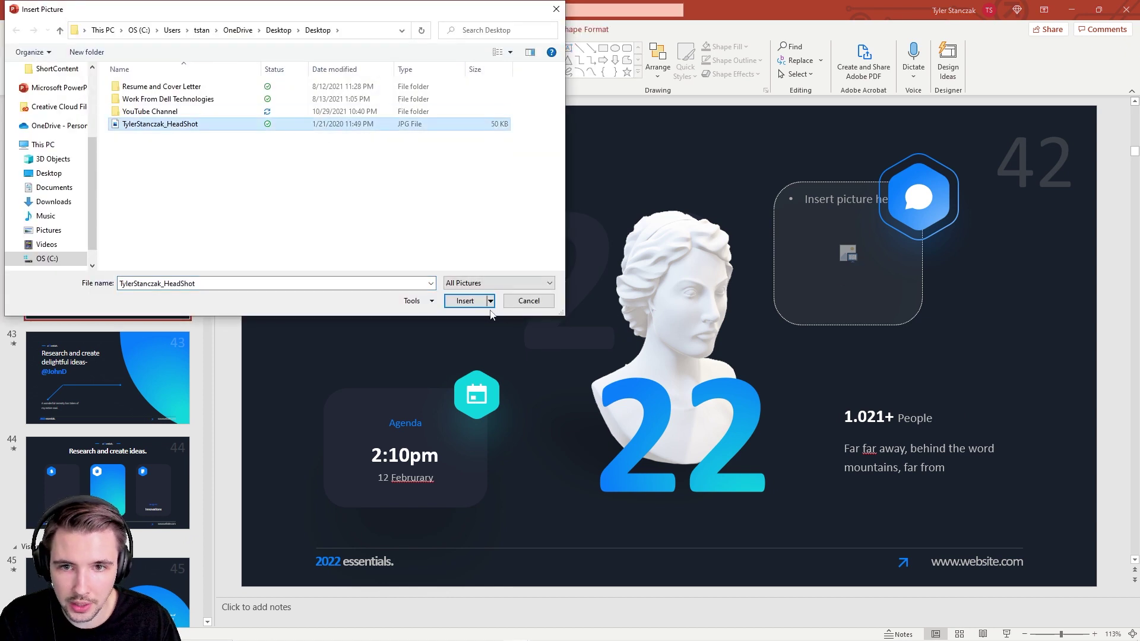
left_click(469, 301)
left_click(606, 290)
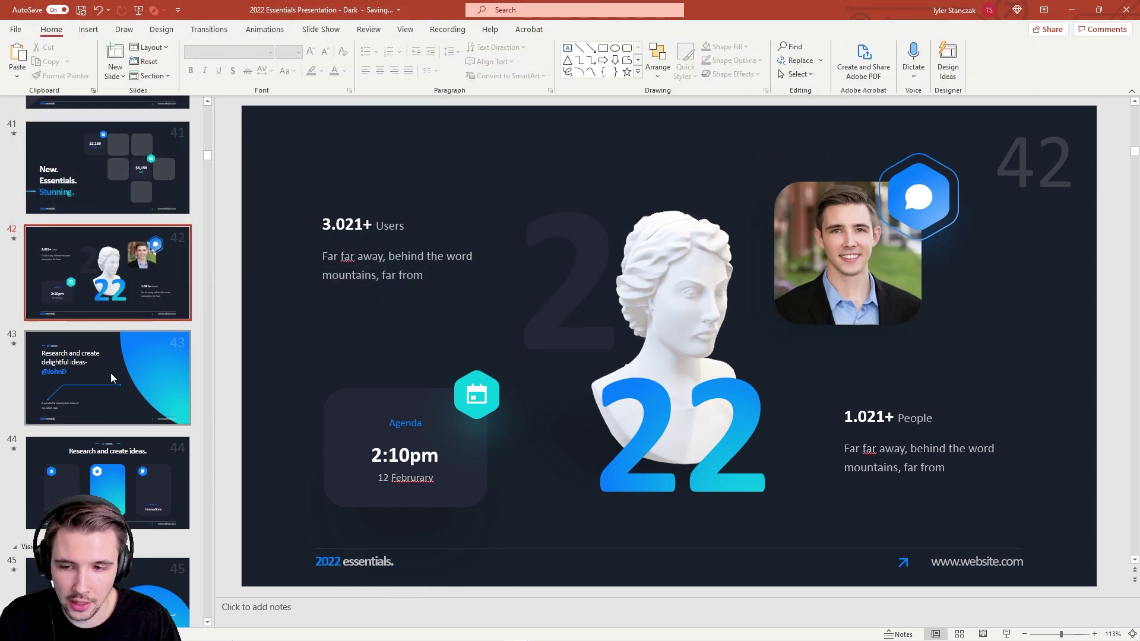
scroll(109, 377, "down", 5)
Step: Scroll down through the remaining slides
scroll(105, 411, "down", 3)
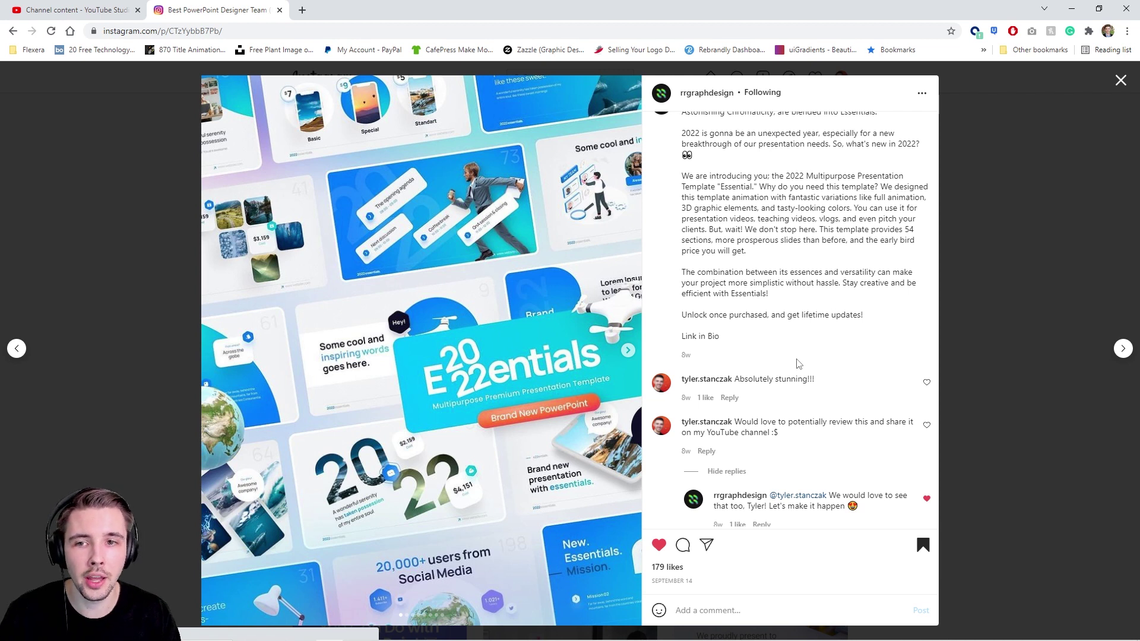
Step: Open the designer's profile from the post, close the post viewer and select the account name
left_click(713, 95)
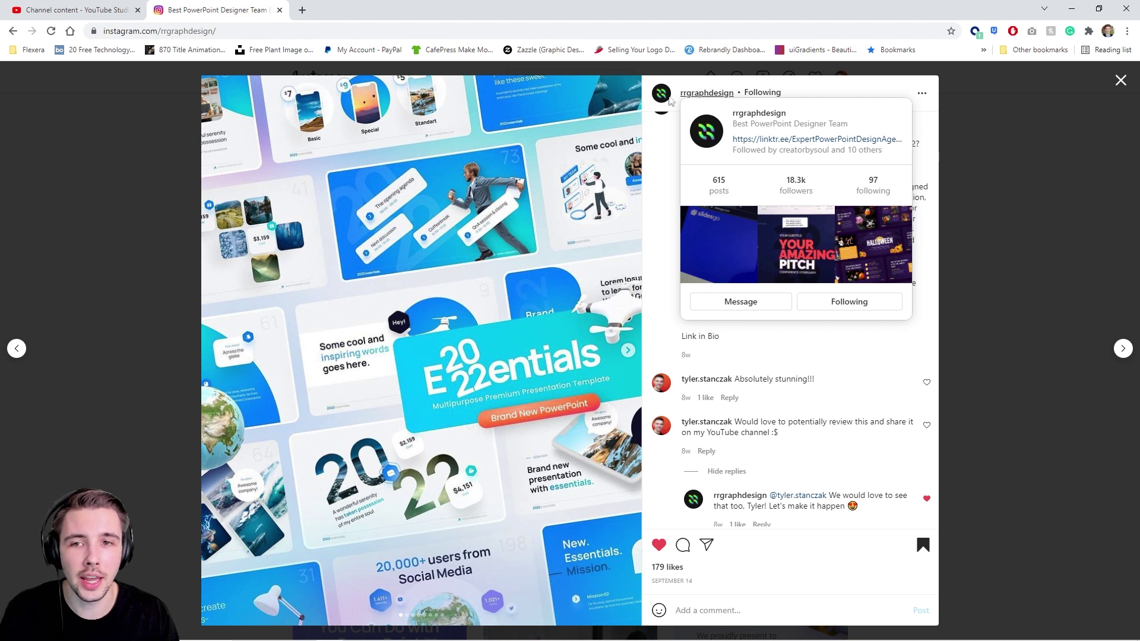
left_click(1121, 80)
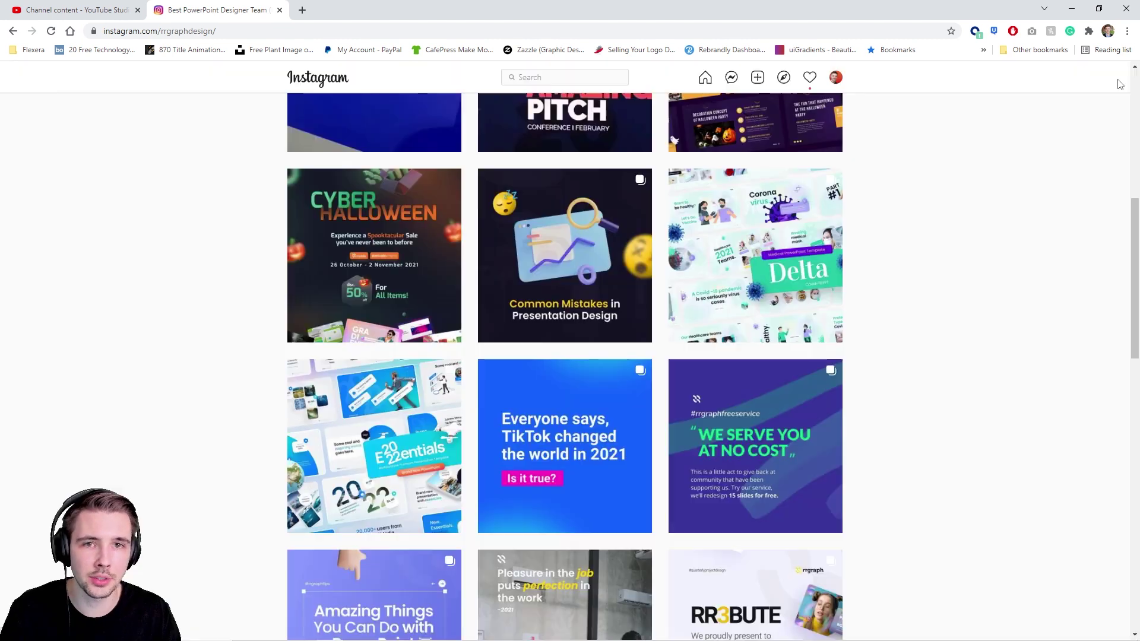
scroll(682, 375, "up", 6)
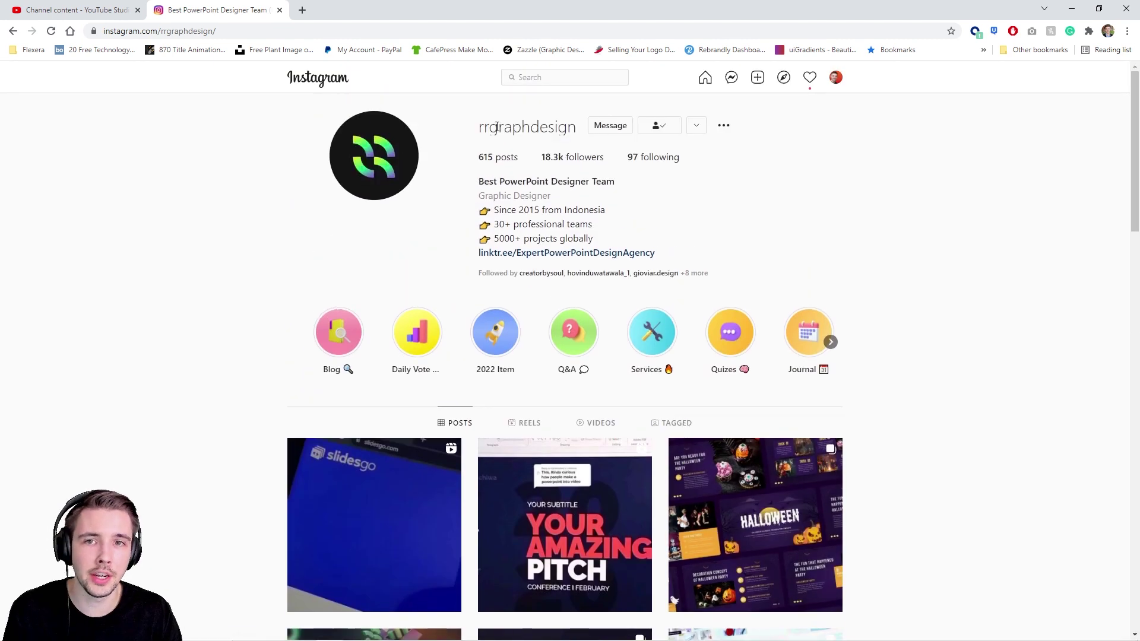
left_click_drag(477, 127, 574, 132)
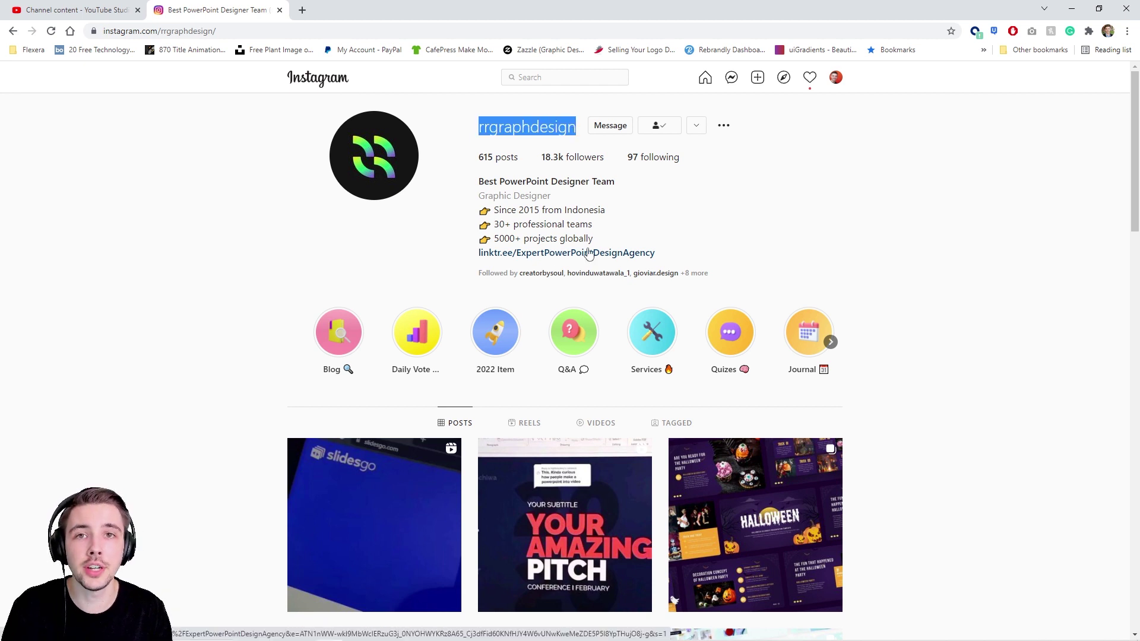